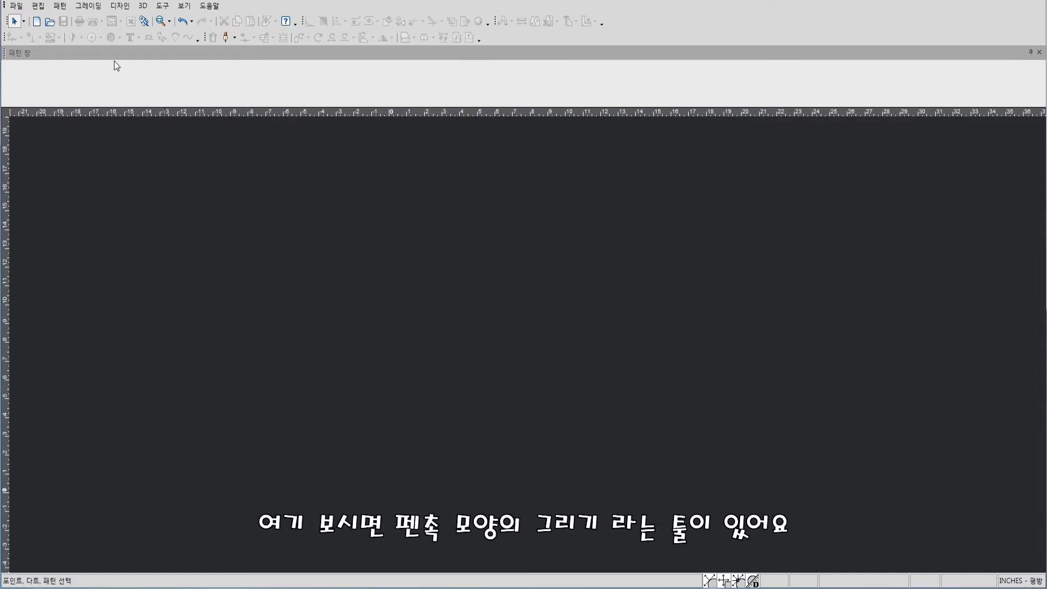
Open the Draw tool's dropdown to show the Draw and connect-two-points variants.
click(234, 39)
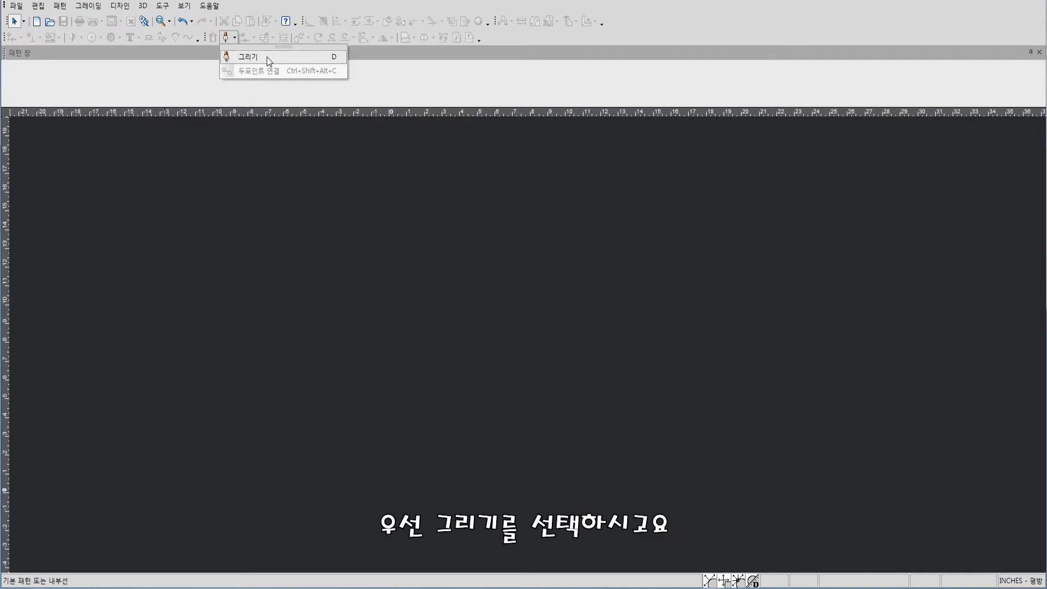
Drag a horizontal and a vertical guideline from the rulers onto the canvas.
click(267, 56)
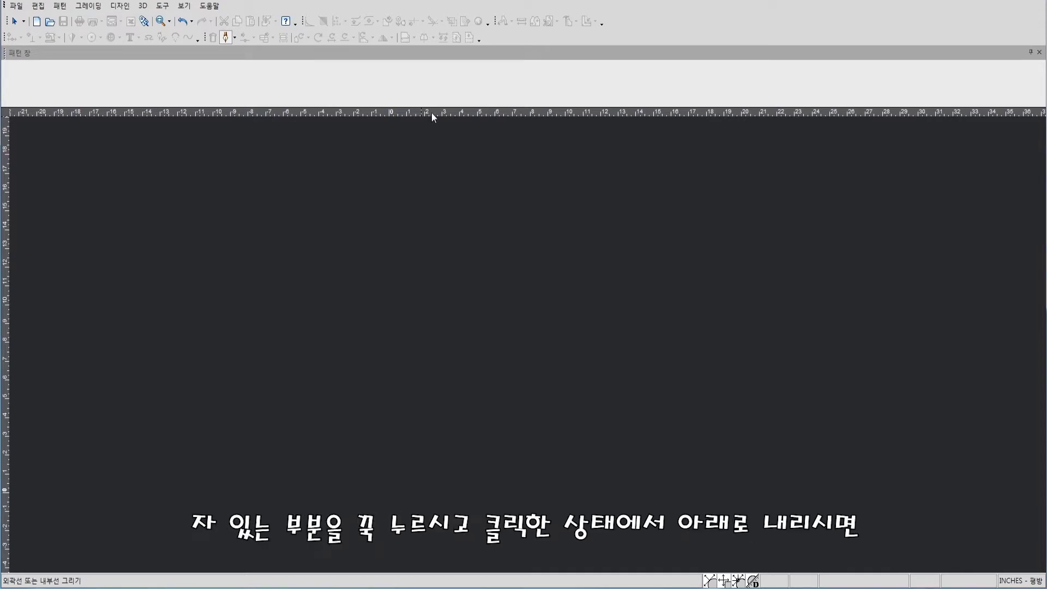
key(Escape)
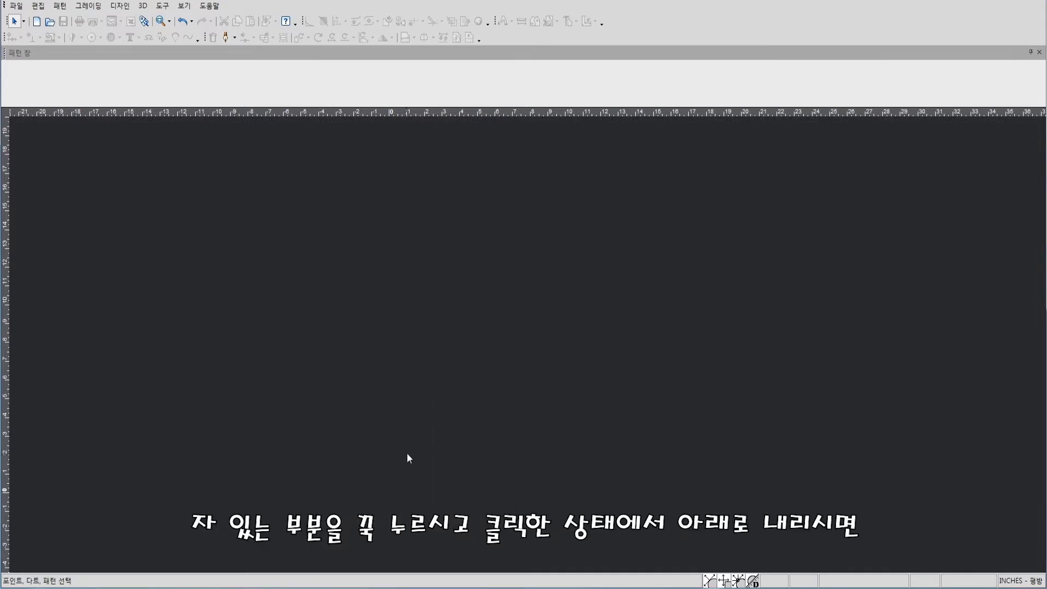
drag(393, 489, 392, 493)
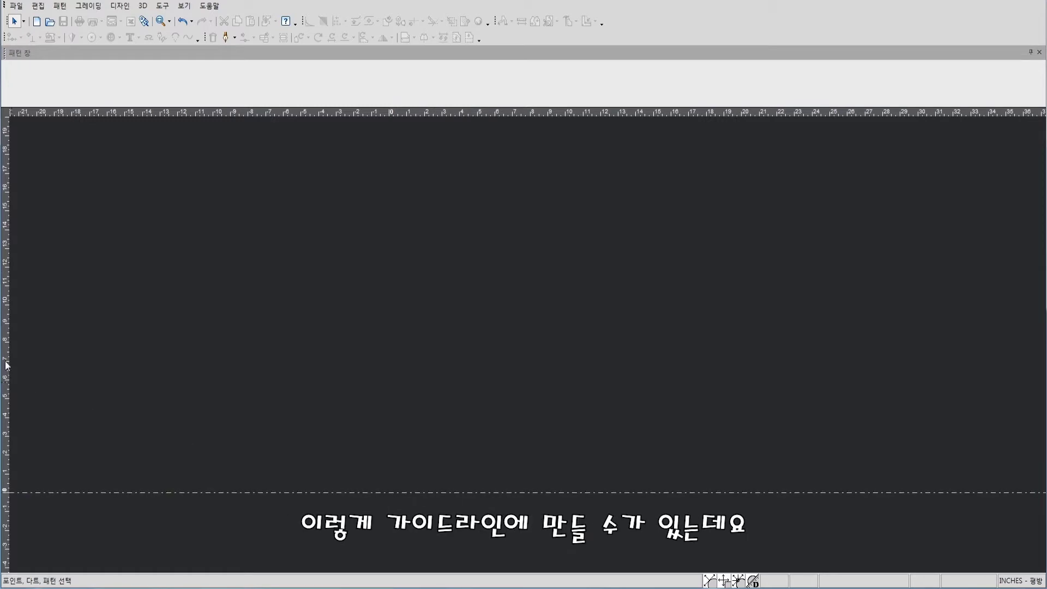
click(389, 354)
drag(388, 353, 389, 361)
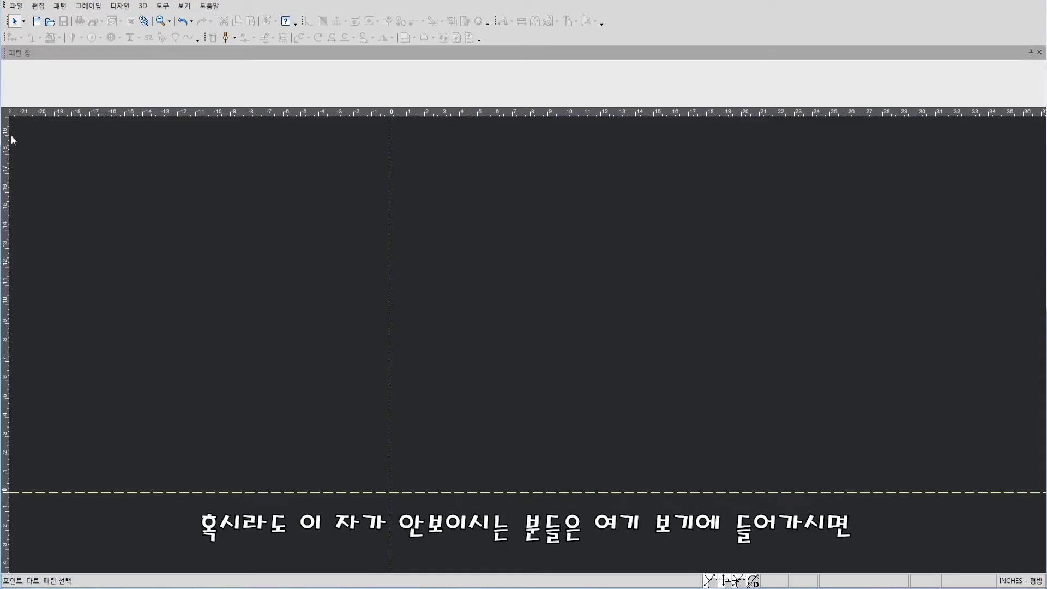
Check the ruler option in the View menu, then reactivate the Draw tool with D.
click(182, 6)
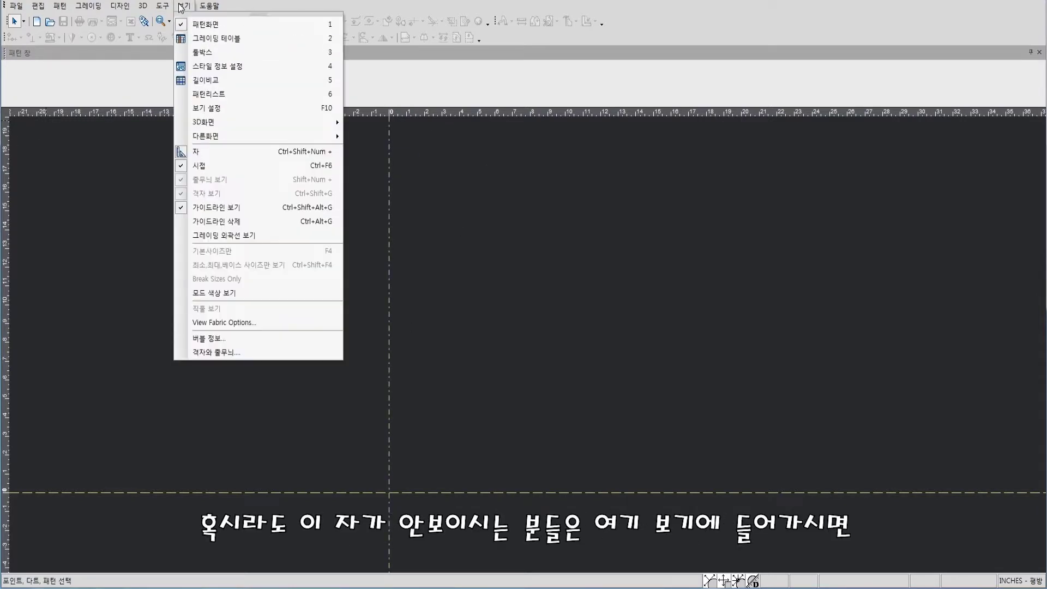
click(180, 7)
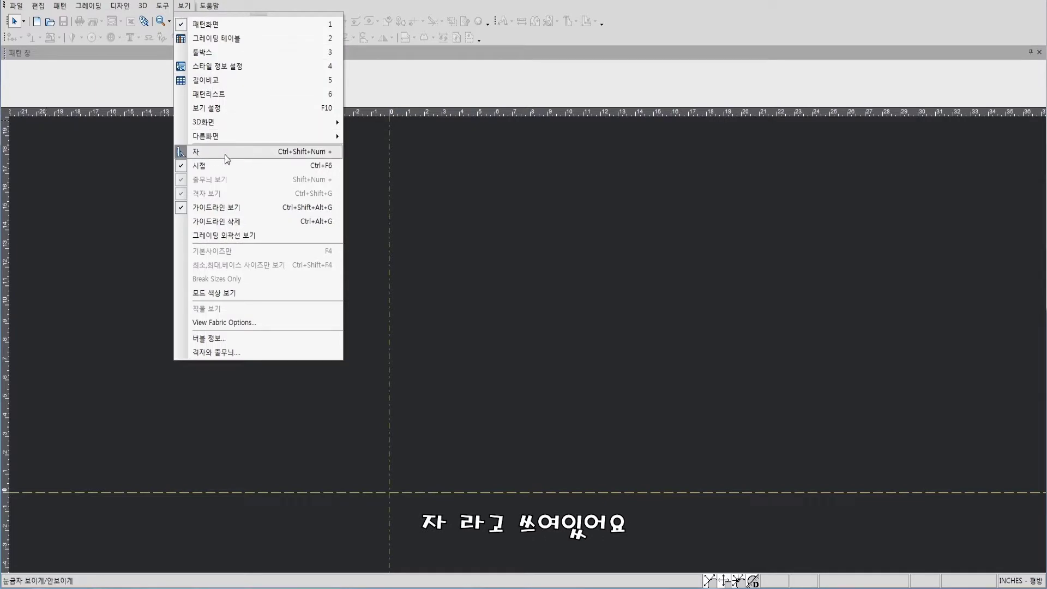
click(457, 247)
key(d)
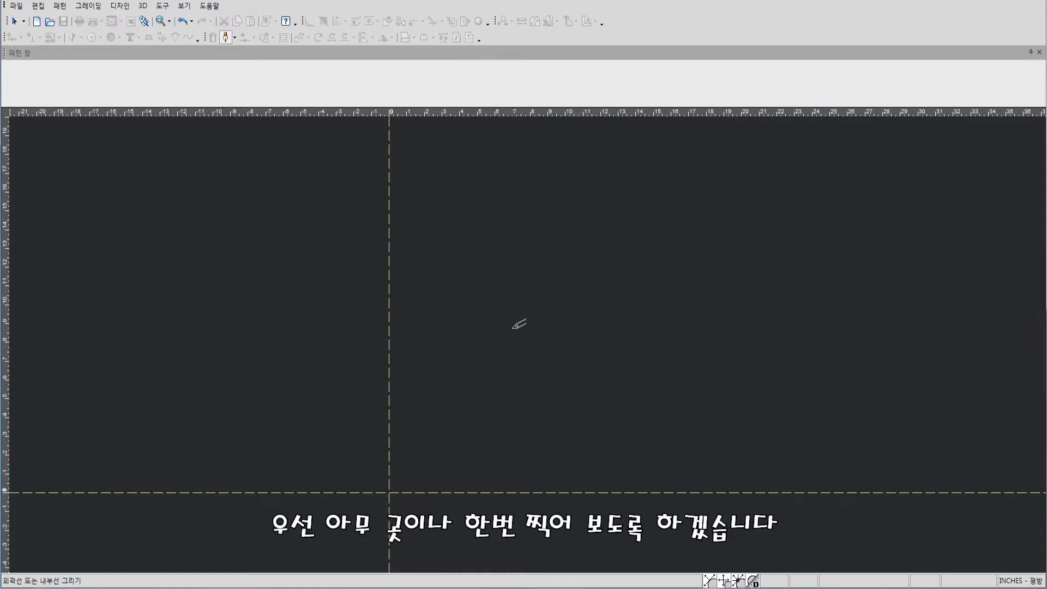
Place a point at 12, 12 from the origin (16.971 at 45.0°) in Point Position.
click(519, 320)
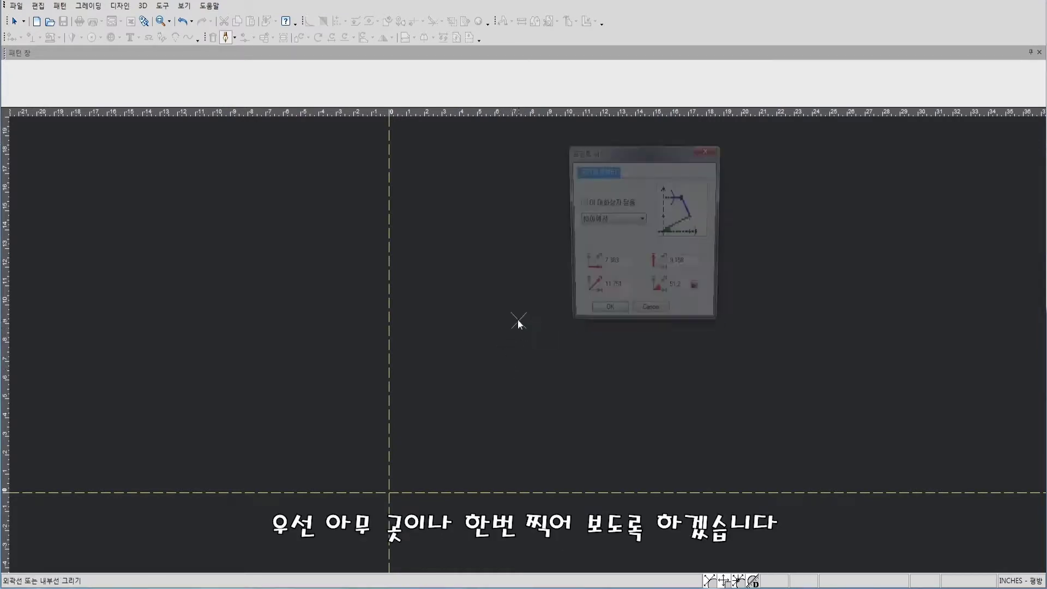
drag(575, 152, 571, 143)
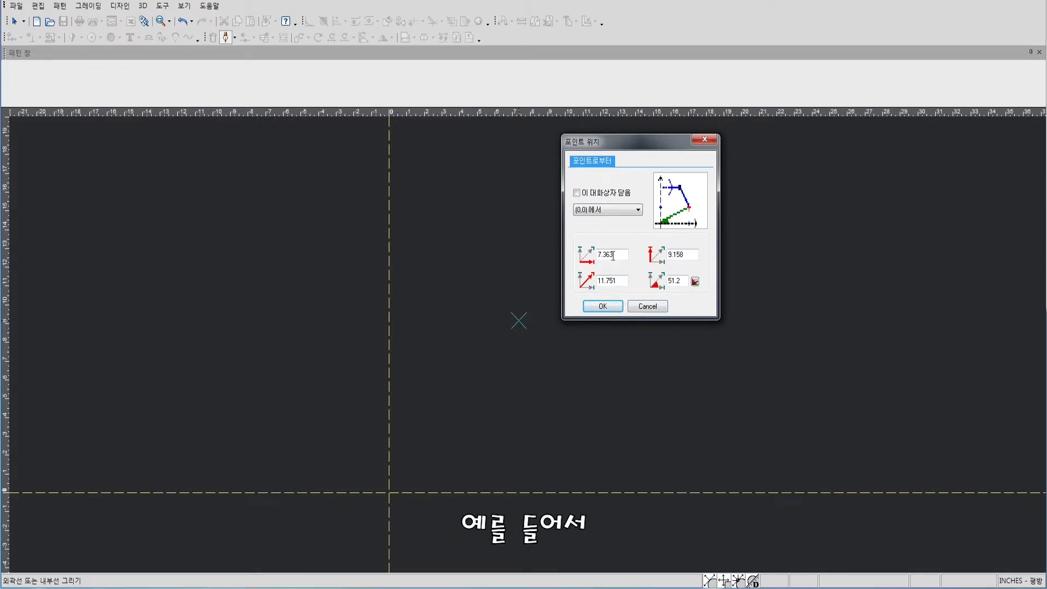
double_click(613, 256)
text(12)
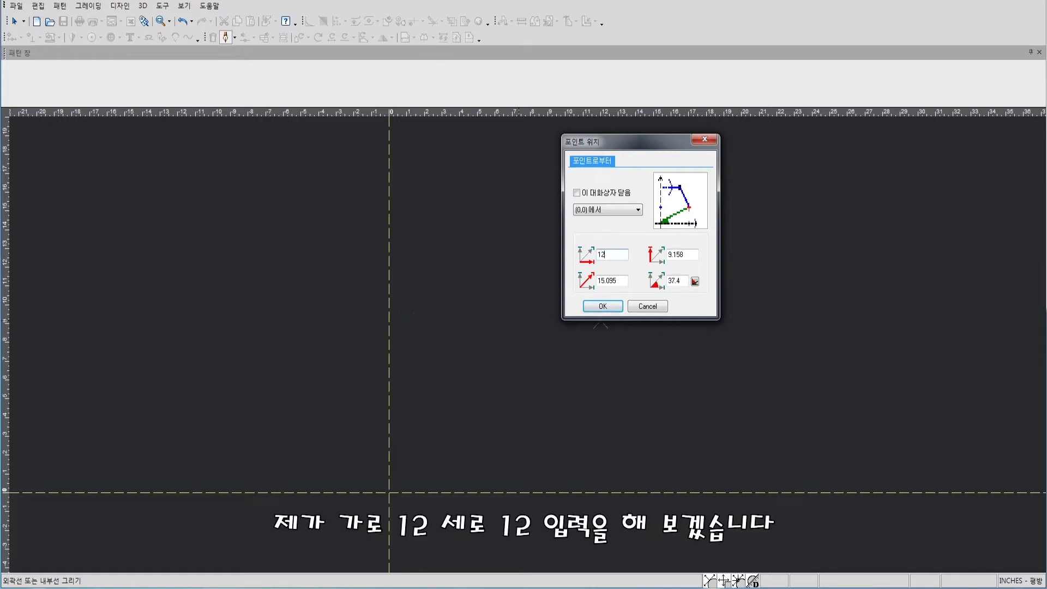
double_click(691, 251)
text(12)
drag(630, 140, 791, 152)
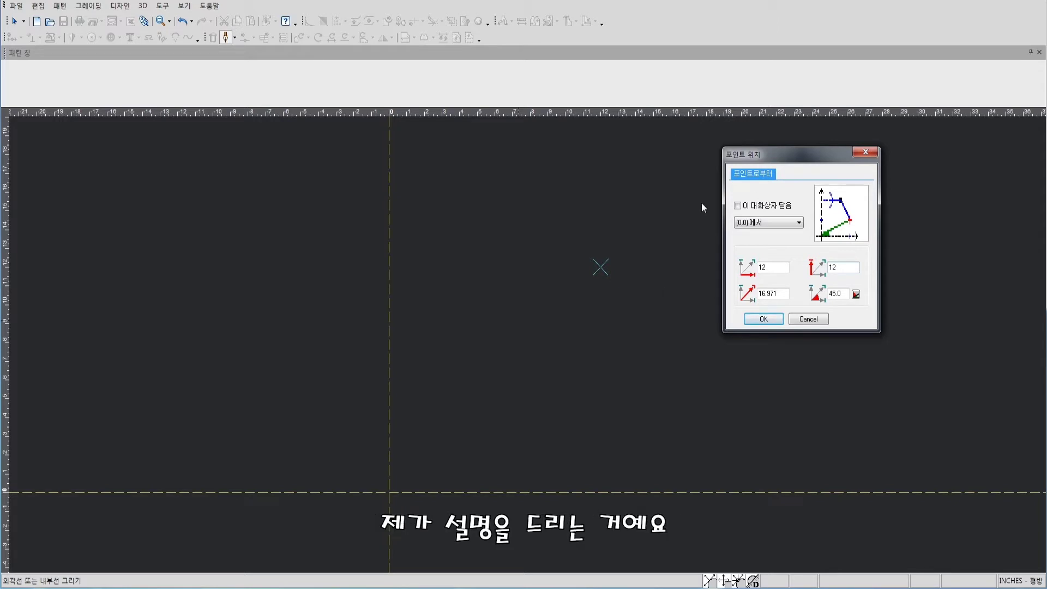
Change the point's horizontal value to -12, then cancel without placing it.
drag(746, 155, 672, 132)
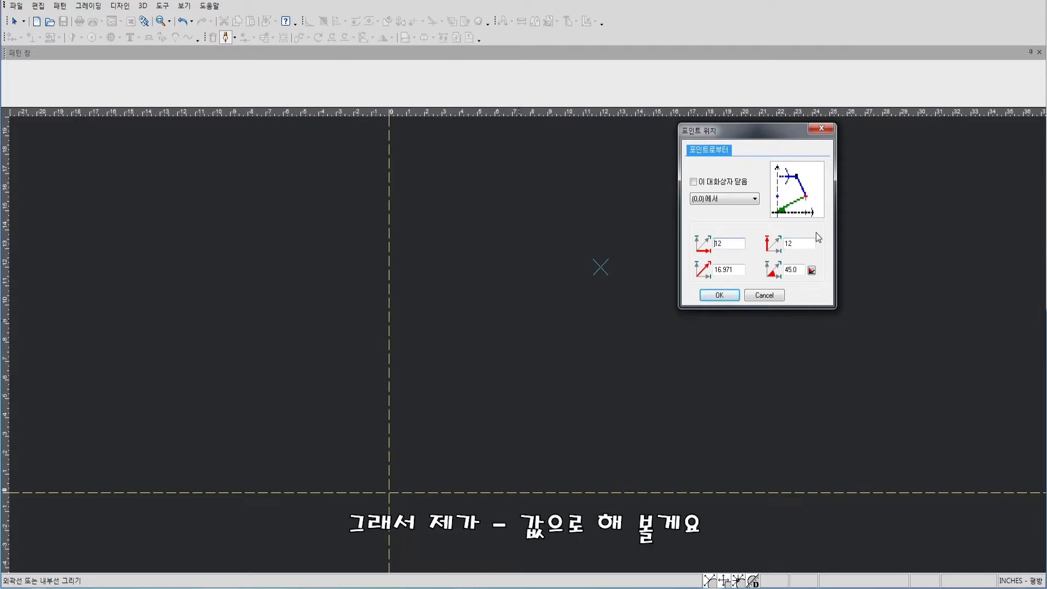
text(-)
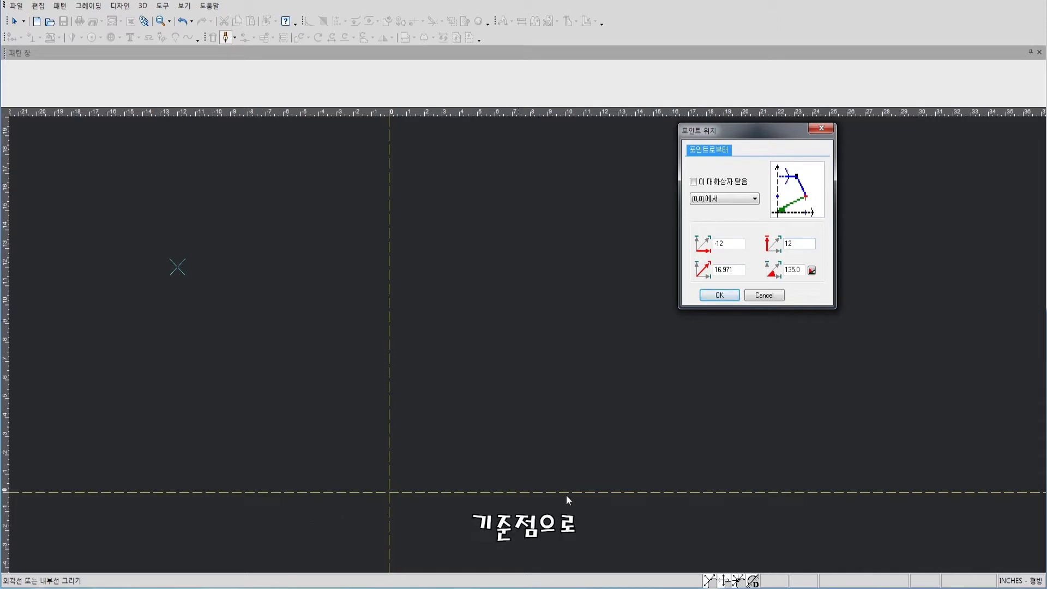
click(763, 294)
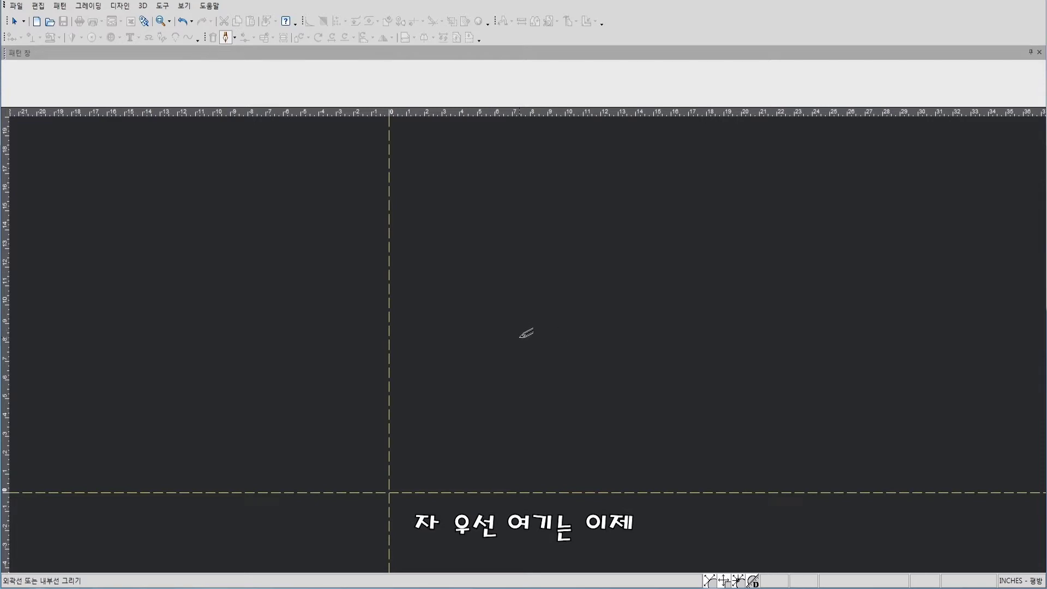
Place and confirm the outline's starting point in the empty area right of the vertical guideline.
scroll(530, 341, down, 1)
scroll(568, 332, down, 2)
scroll(602, 320, down, 1)
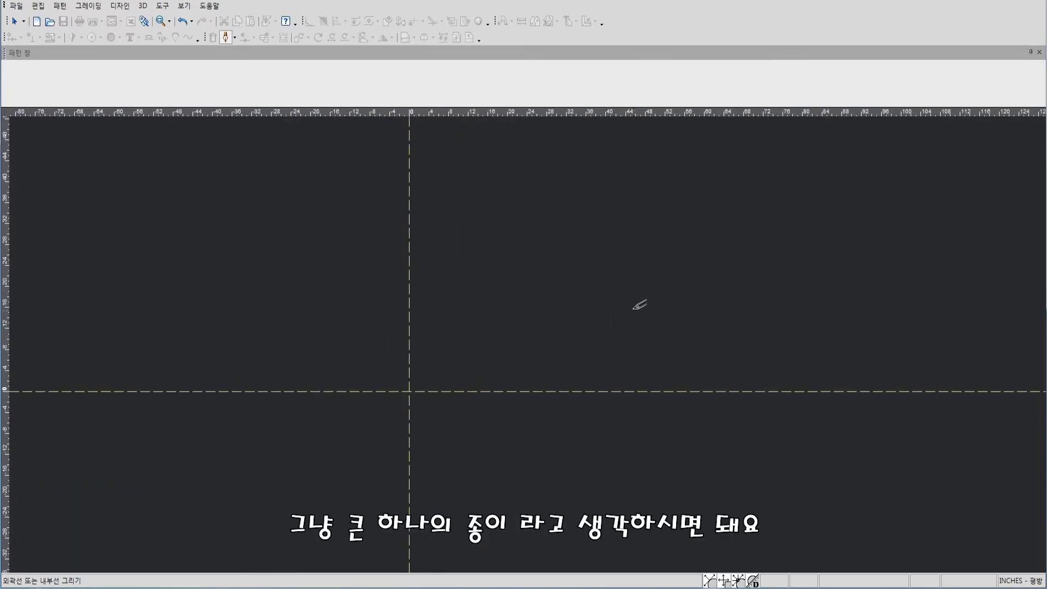
scroll(535, 336, up, 3)
scroll(494, 369, right, 2)
scroll(534, 340, left, 2)
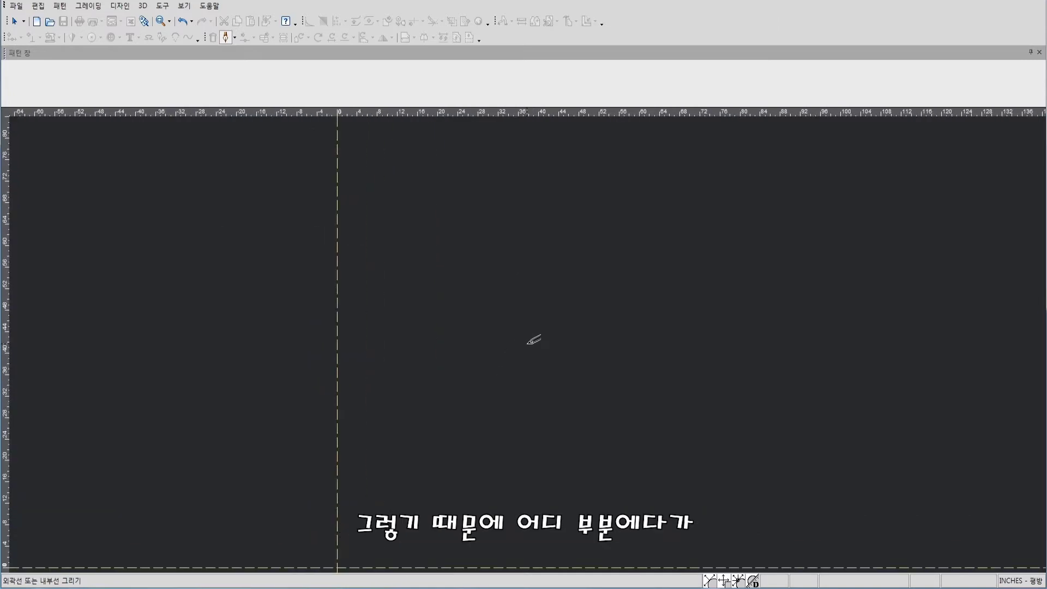
scroll(474, 398, down, 1)
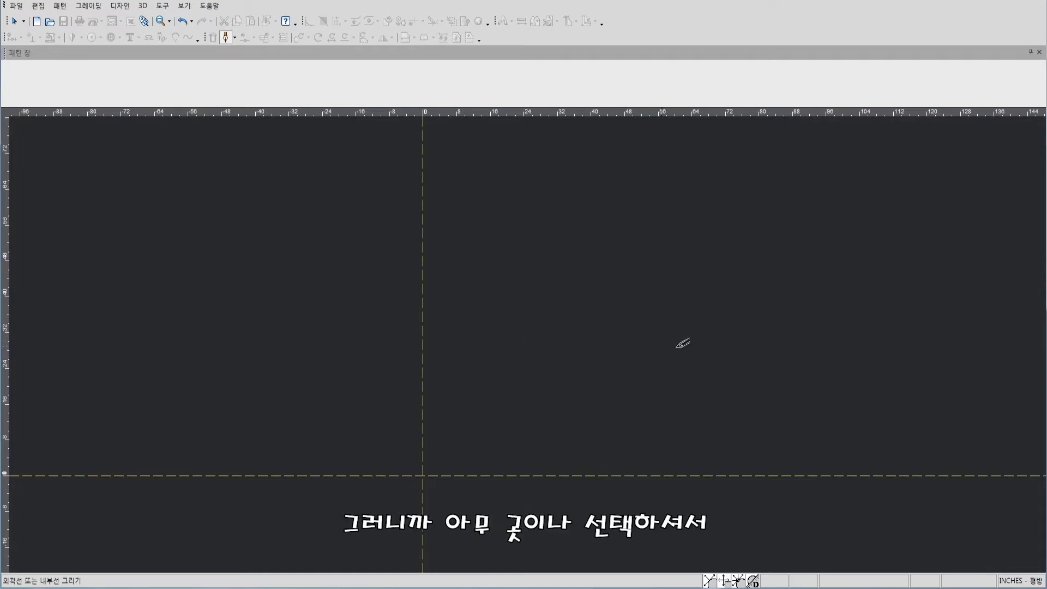
click(509, 346)
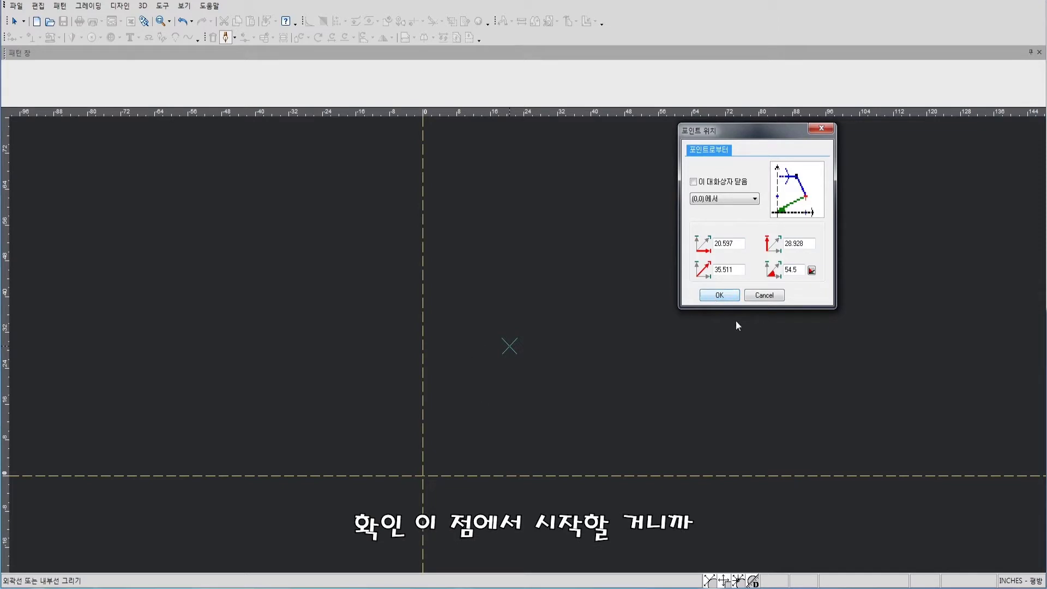
click(719, 295)
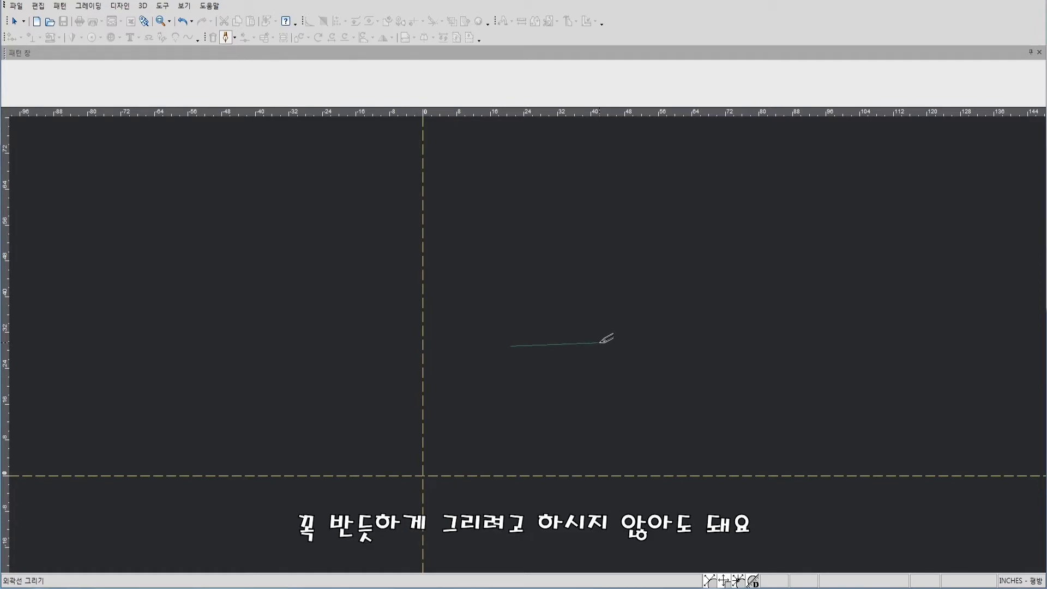
Draw the top edge 5 long horizontally with offsets 5, 0.
right_click(601, 343)
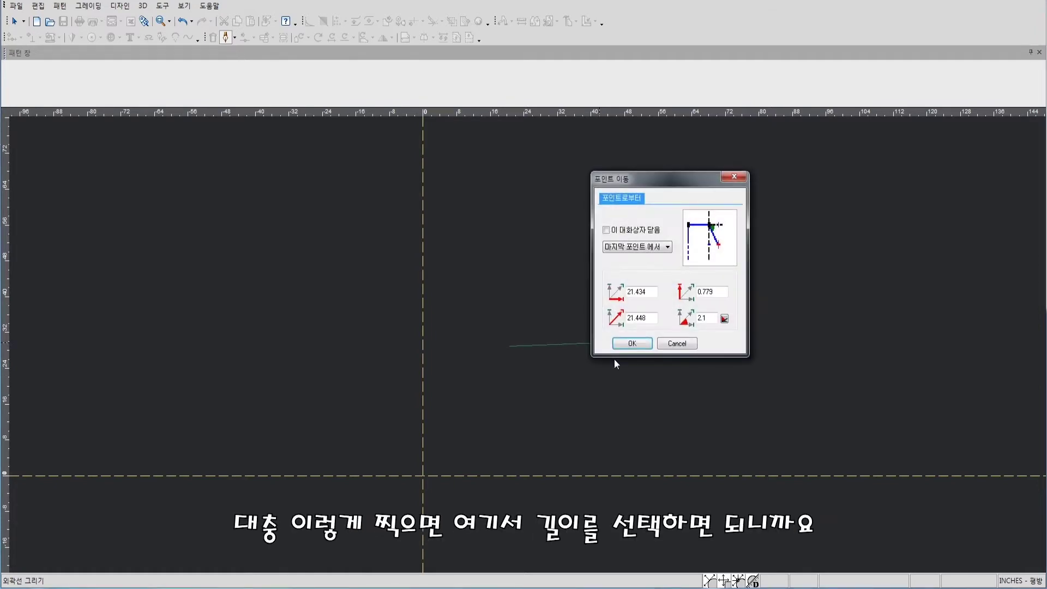
double_click(655, 291)
drag(670, 183, 758, 166)
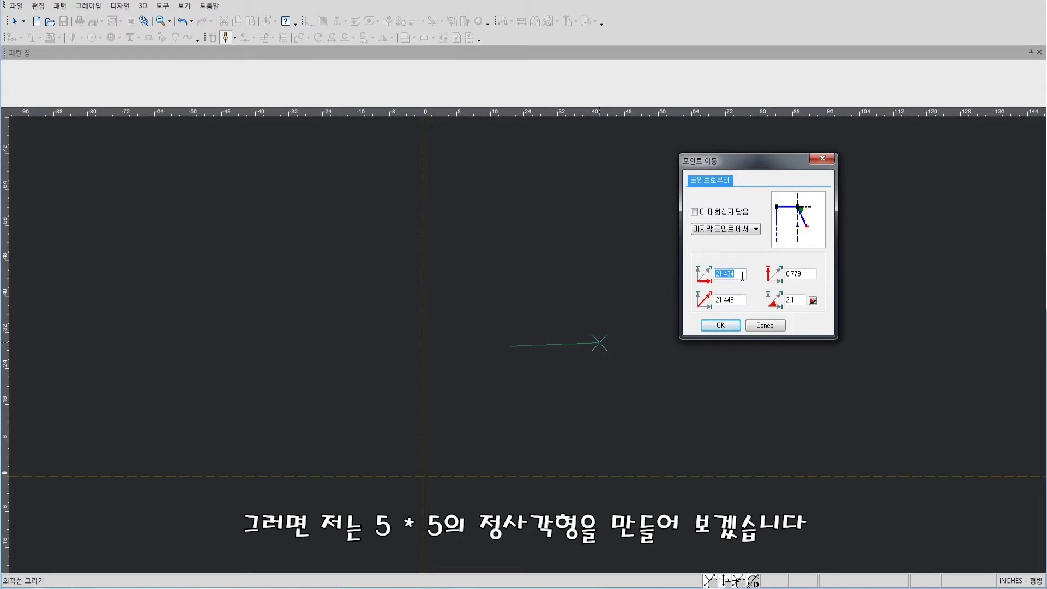
text(5)
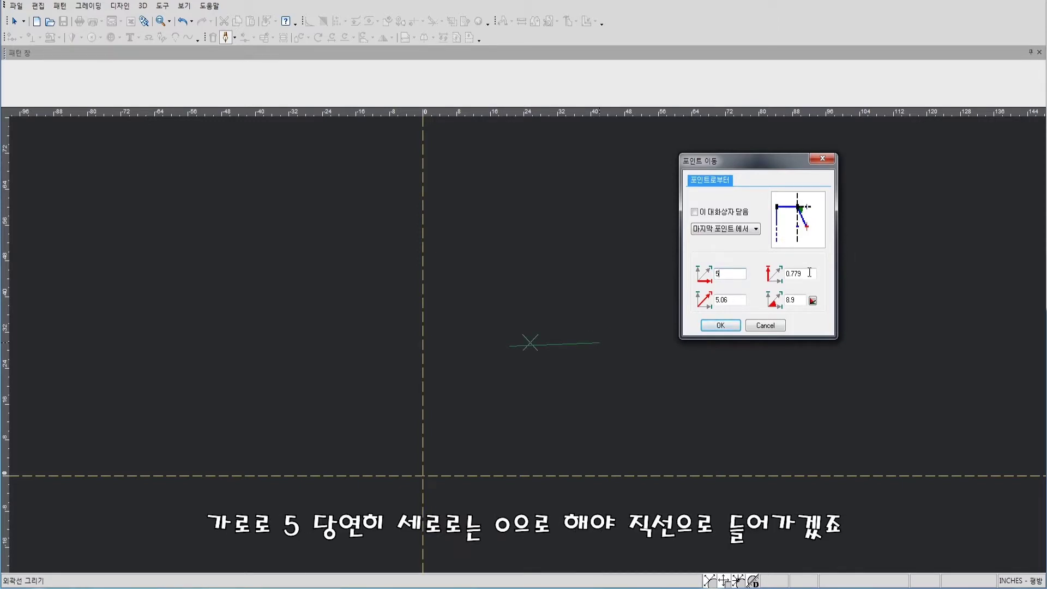
key(Tab)
text(0)
click(720, 326)
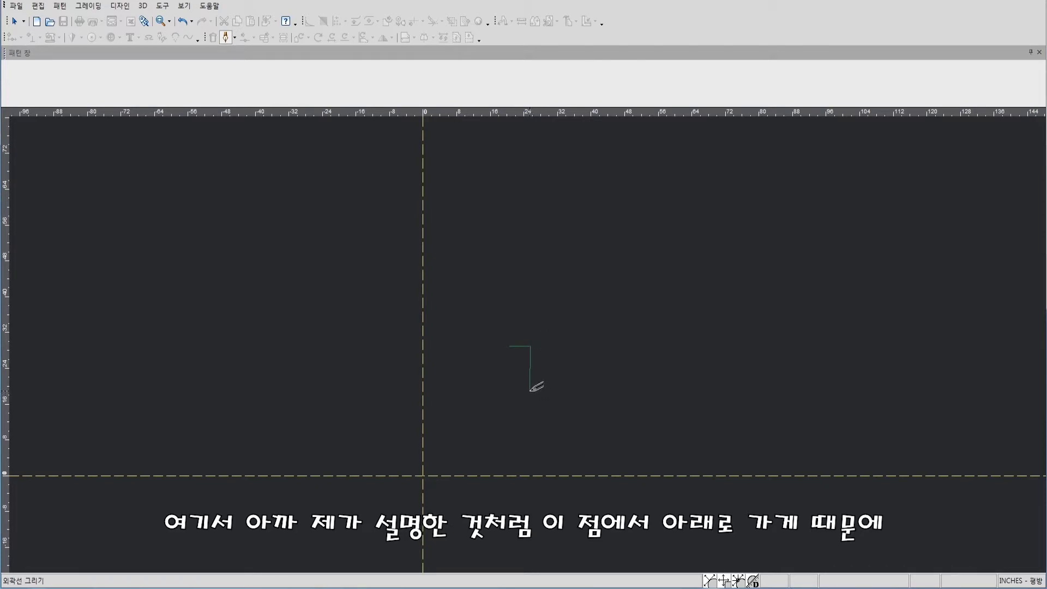
Draw the right edge 5 downward with a vertical offset of -5.
key(Return)
double_click(795, 273)
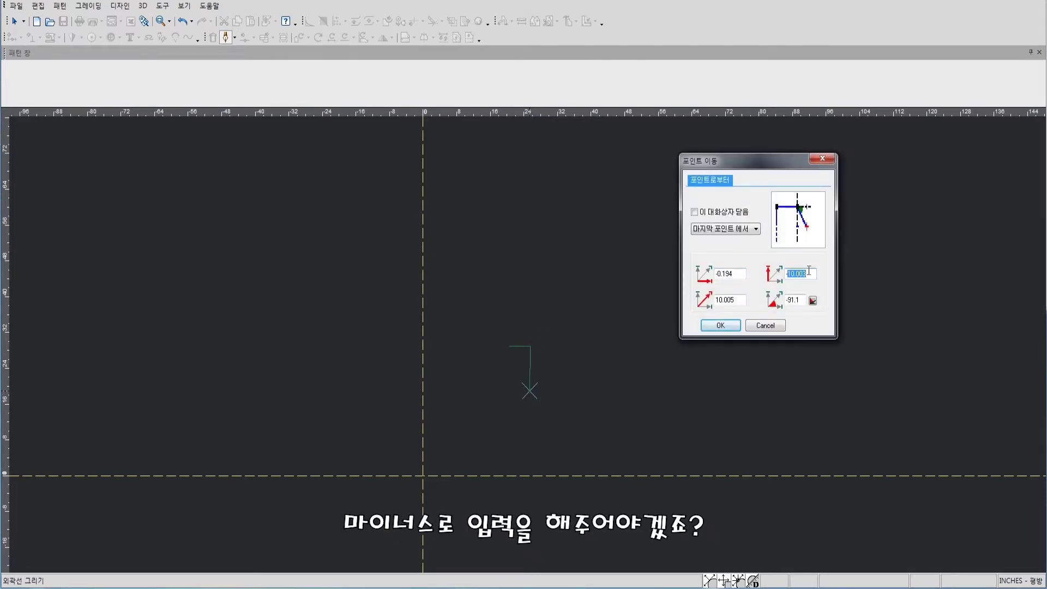
text(-5)
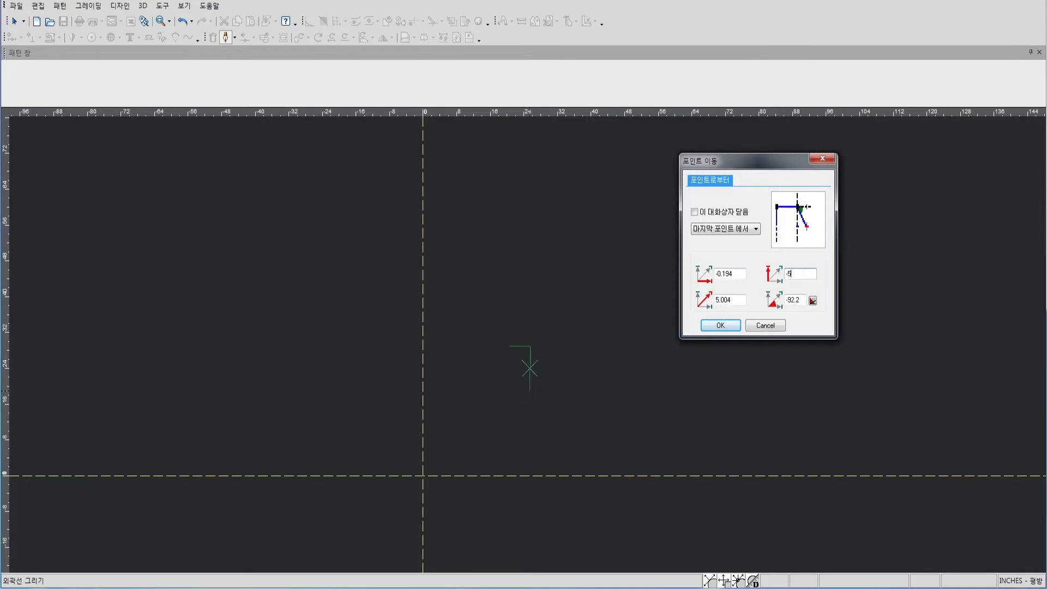
double_click(739, 277)
click(721, 326)
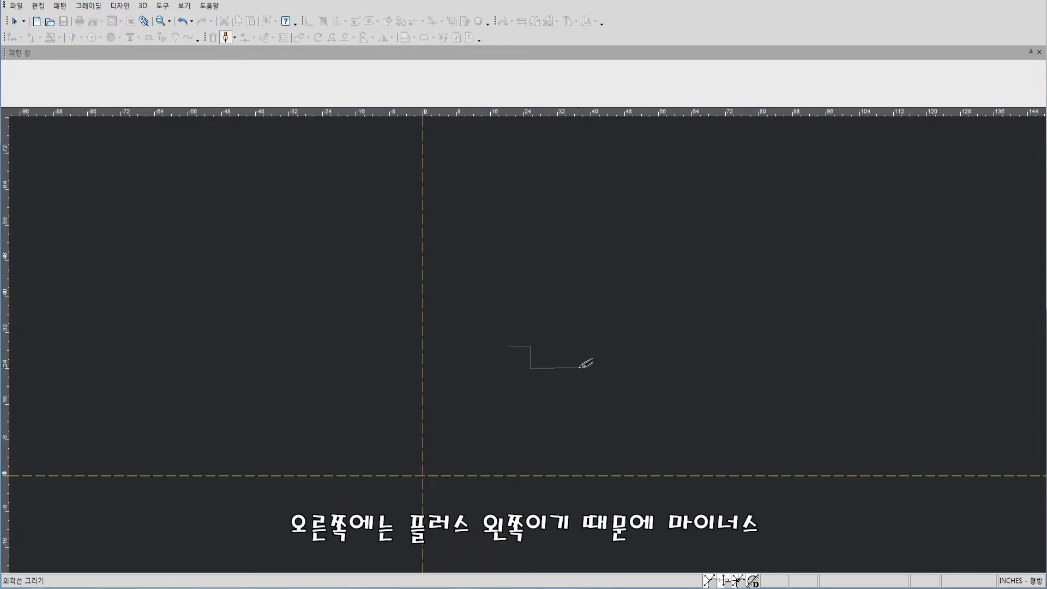
Draw the bottom edge with offsets -5, 0 and close the square at its starting corner.
click(507, 367)
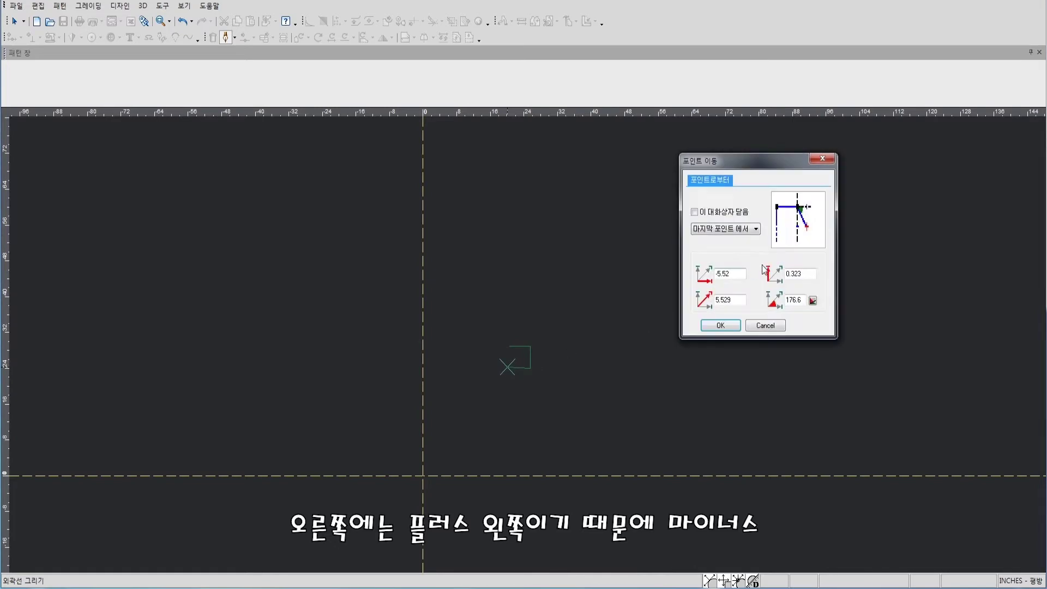
text(-5)
double_click(800, 274)
text(0)
key(Return)
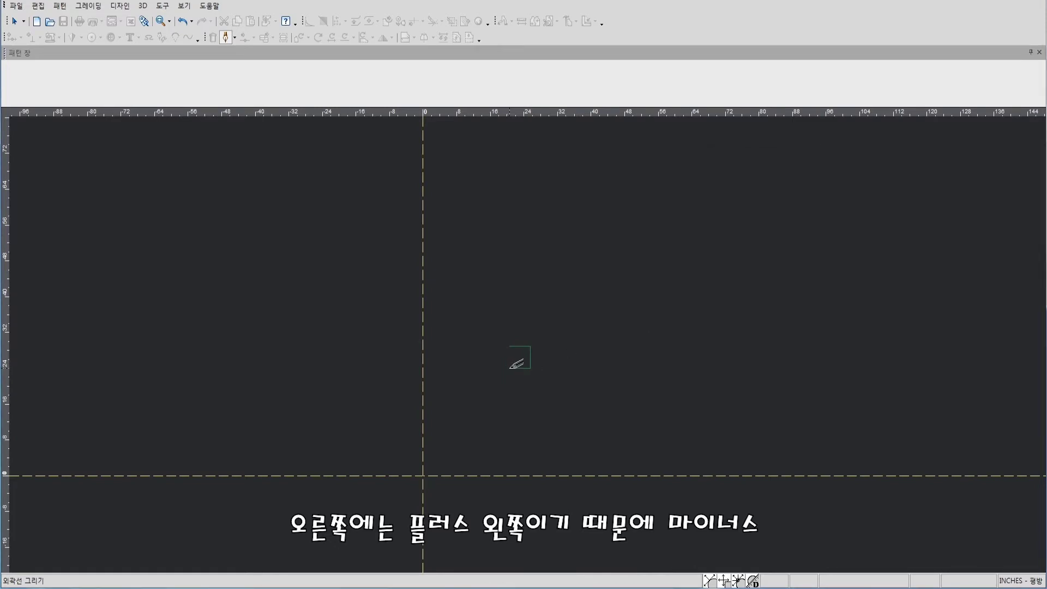
click(510, 347)
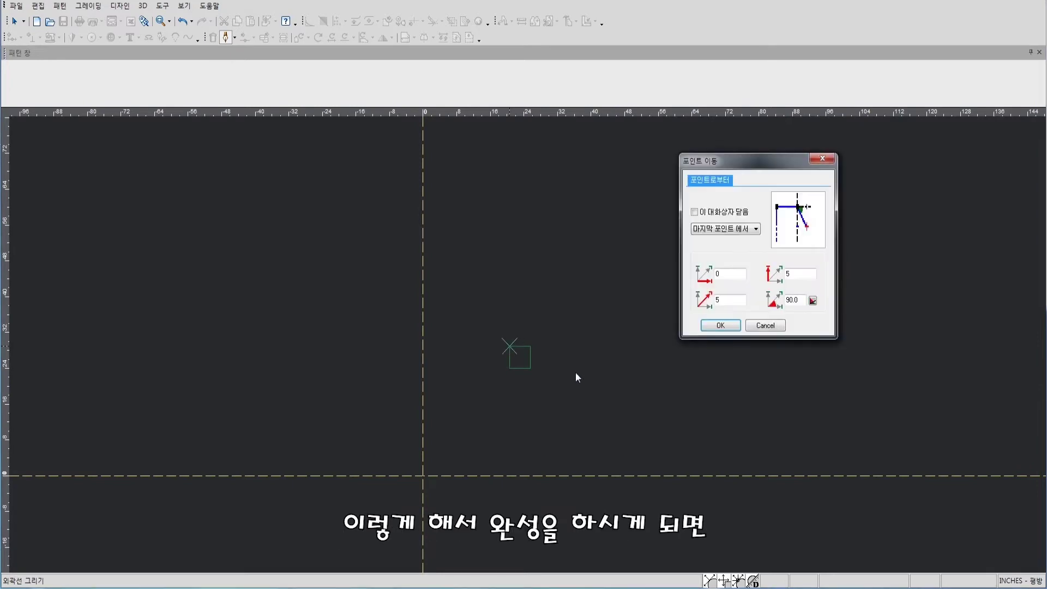
click(719, 327)
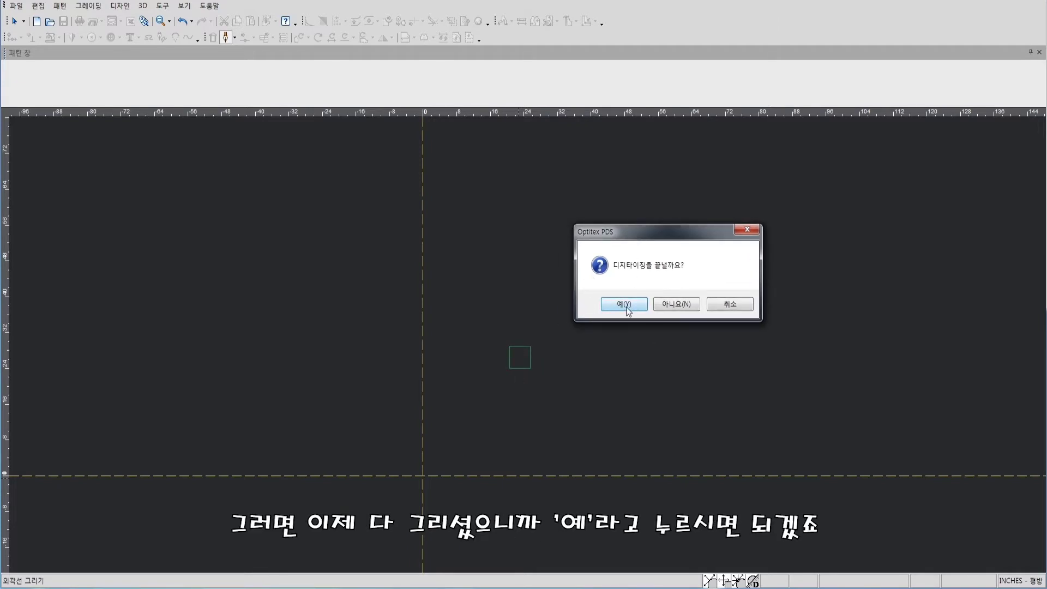
Confirm ending digitizing so the closed square becomes the Draft piece.
click(625, 304)
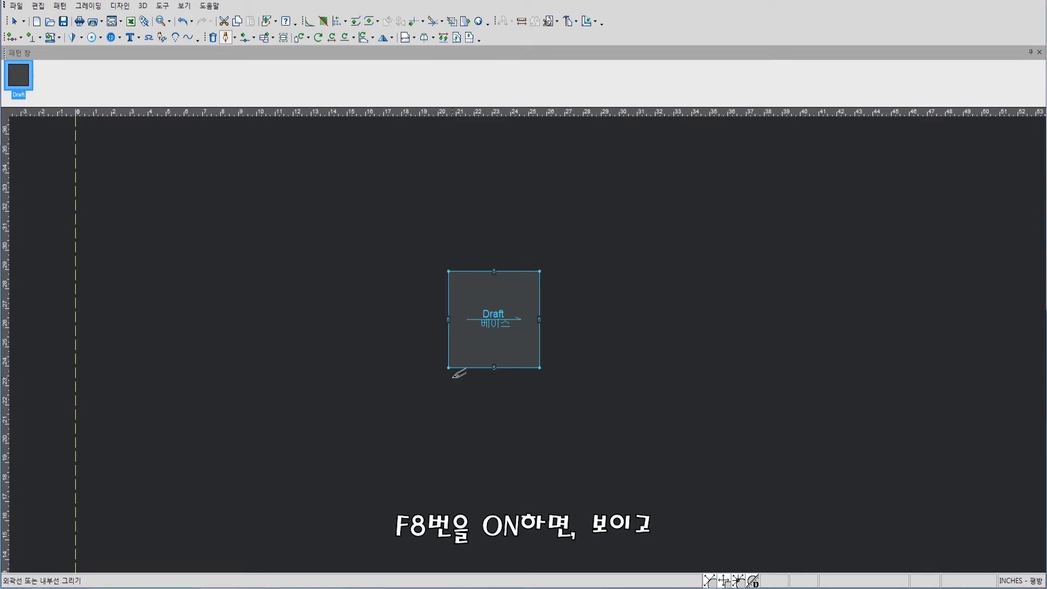
Hide edge lengths with F8 and select the Add Point on Line tool.
key(F8)
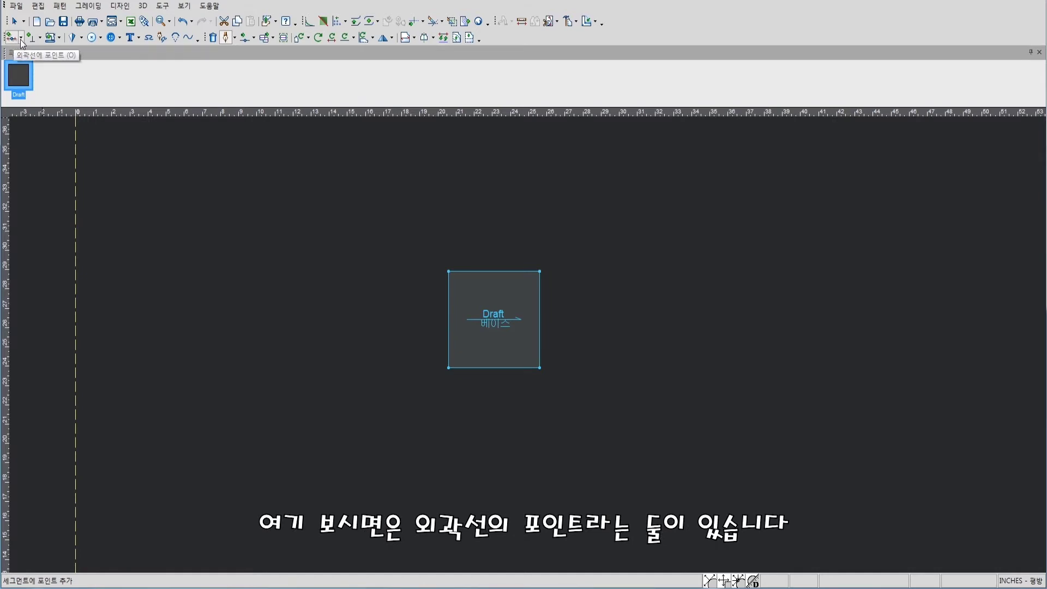
click(21, 39)
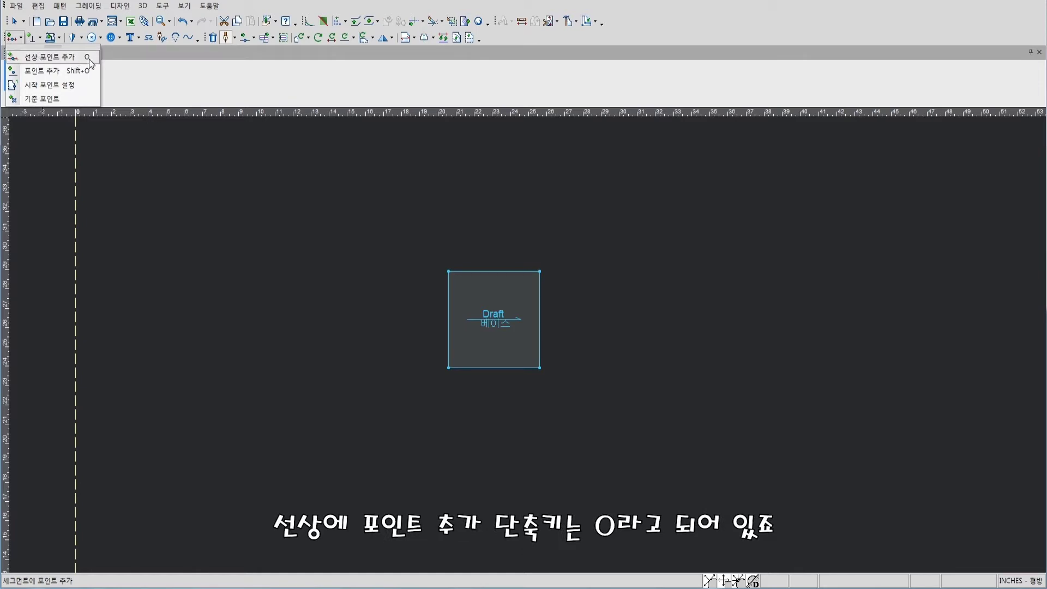
click(57, 59)
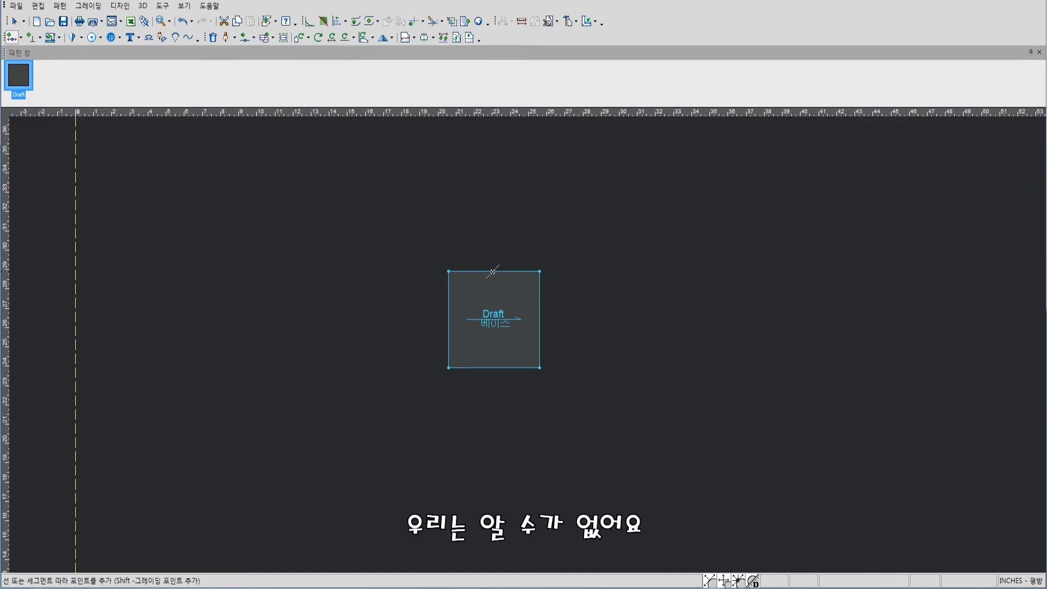
Add a point on the top edge with a before distance of 2.5 (ratio 0.5).
click(492, 271)
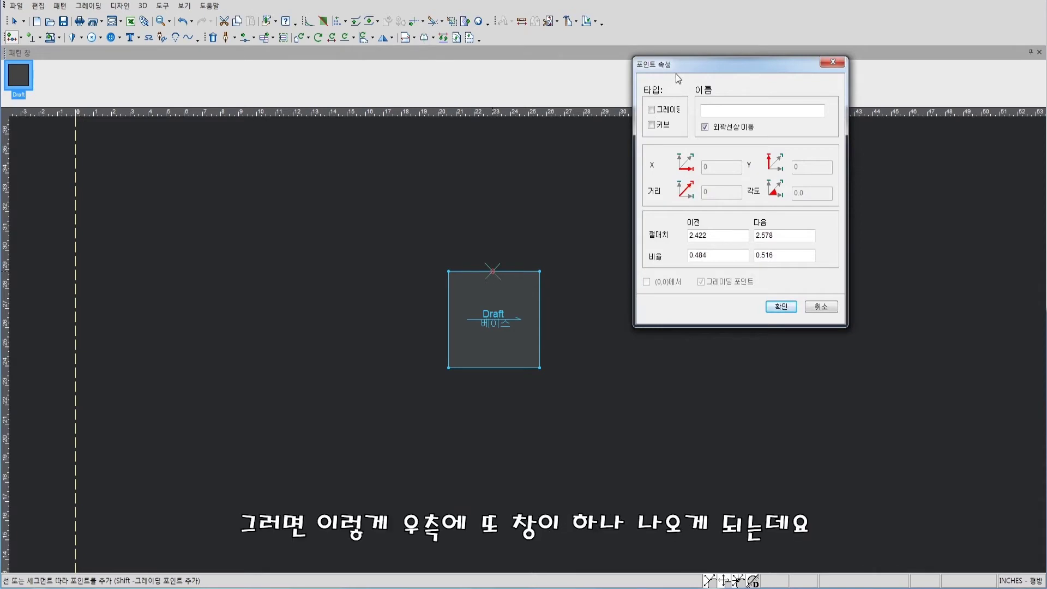
drag(678, 65, 641, 123)
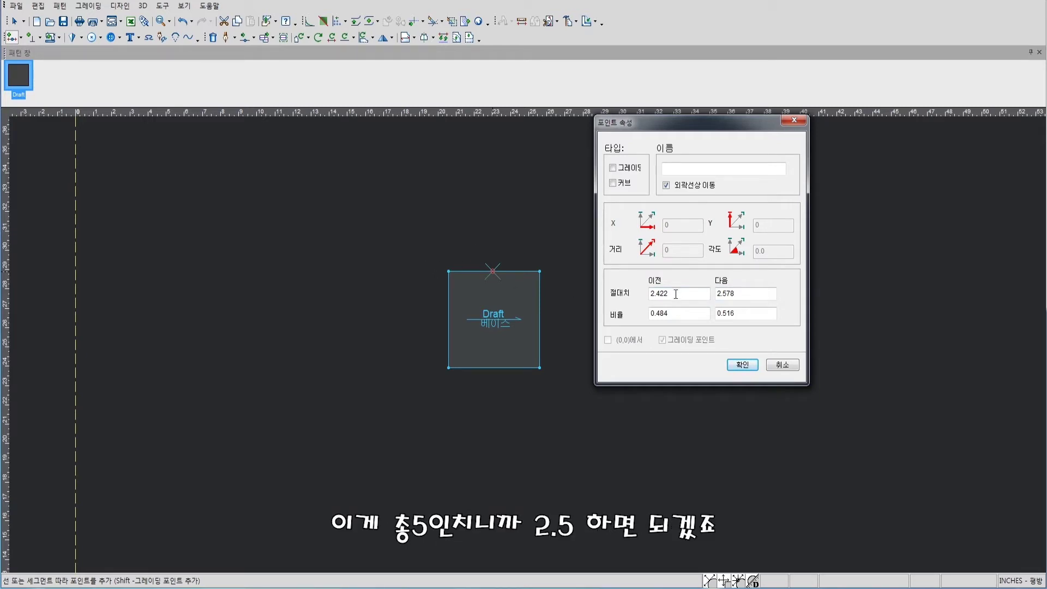
double_click(676, 294)
text(2)
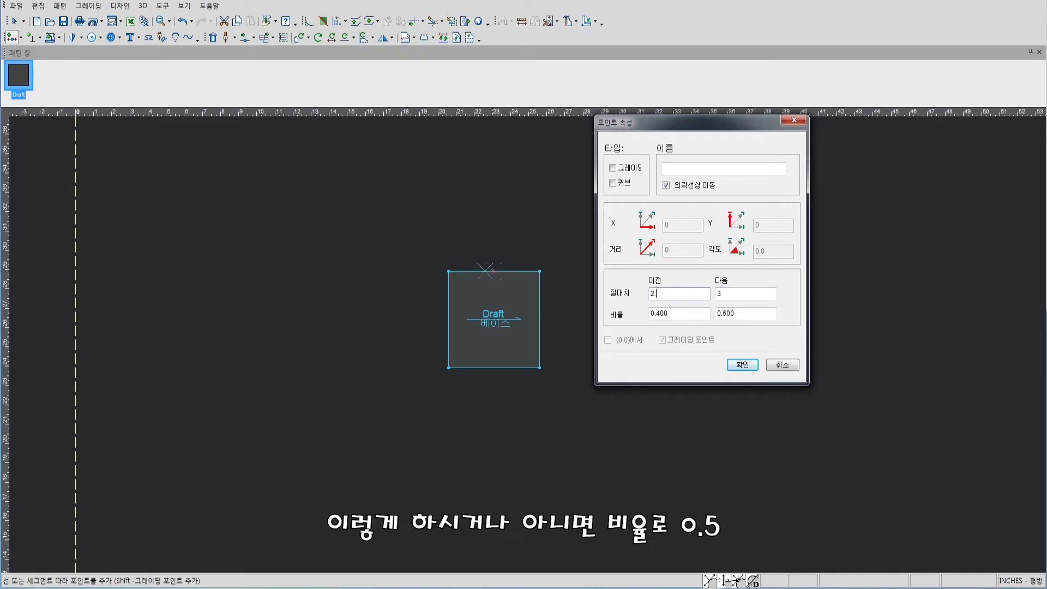
text(.5)
double_click(657, 313)
double_click(680, 294)
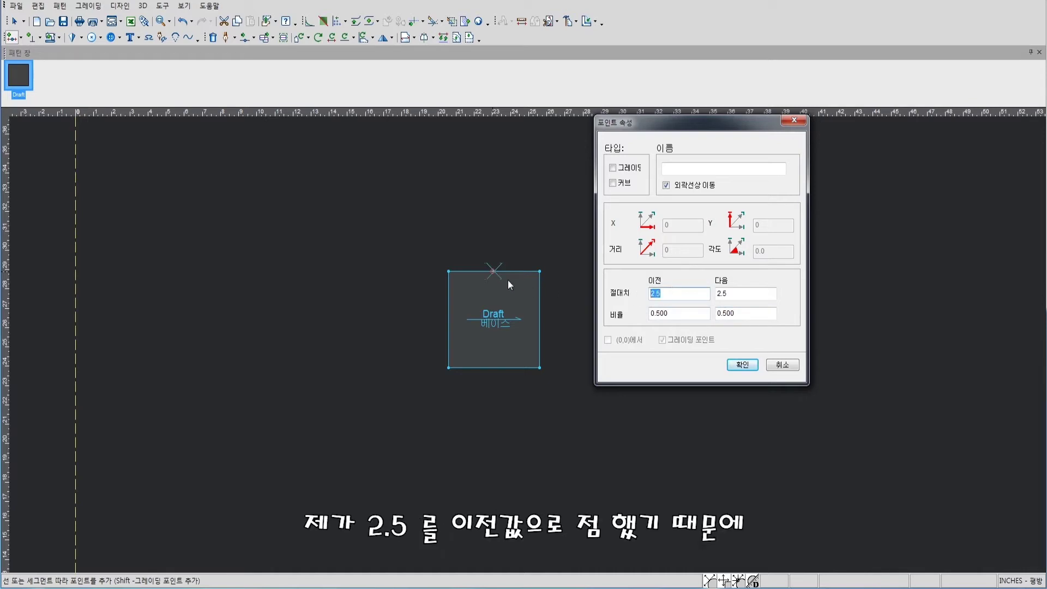
click(734, 293)
click(682, 289)
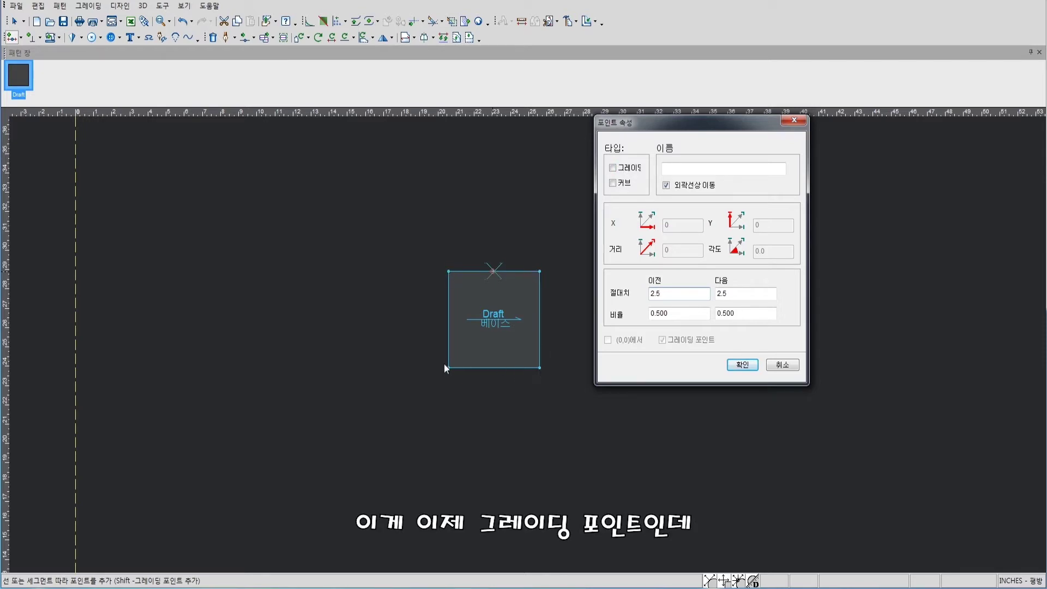
Confirm the top-edge midpoint and switch back to the Select tool.
click(741, 364)
scroll(493, 273, up, 1)
scroll(502, 294, up, 3)
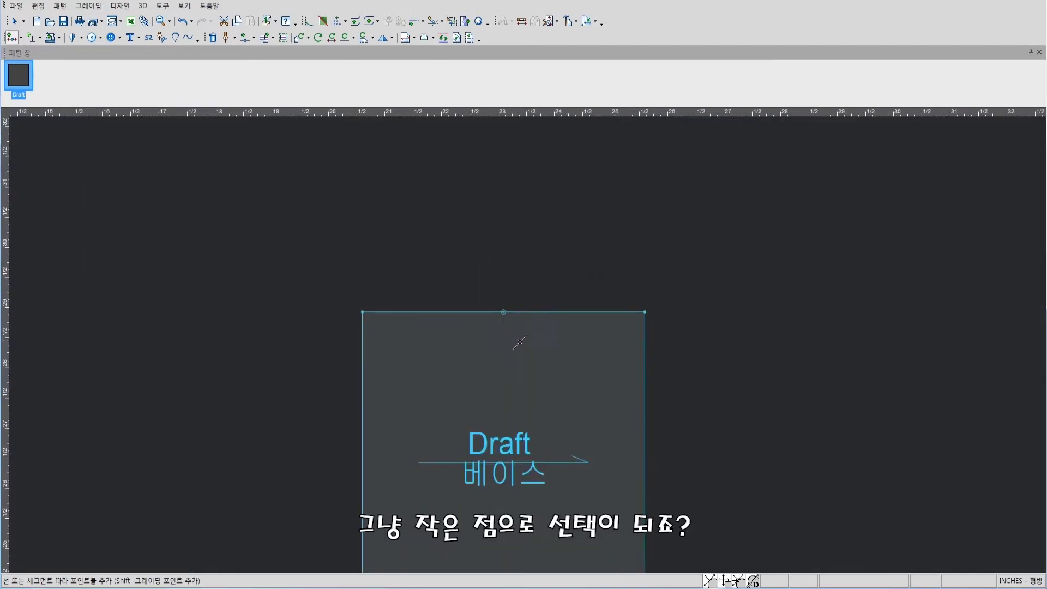
right_click(542, 255)
click(570, 264)
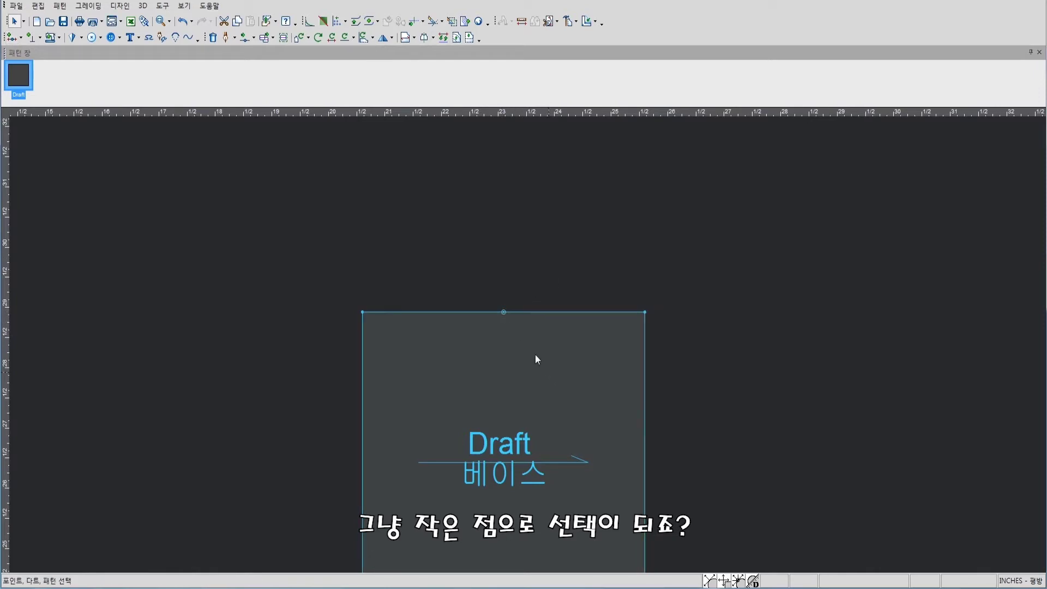
Inspect the top-edge point's properties, showing width and height 5, then close them.
scroll(535, 357, down, 2)
double_click(485, 277)
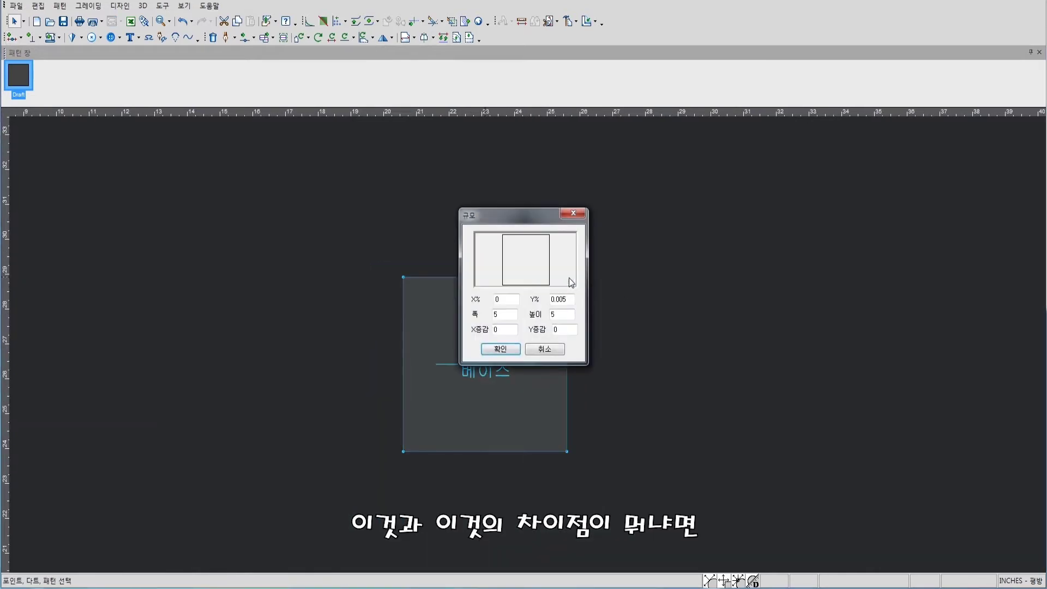
click(552, 346)
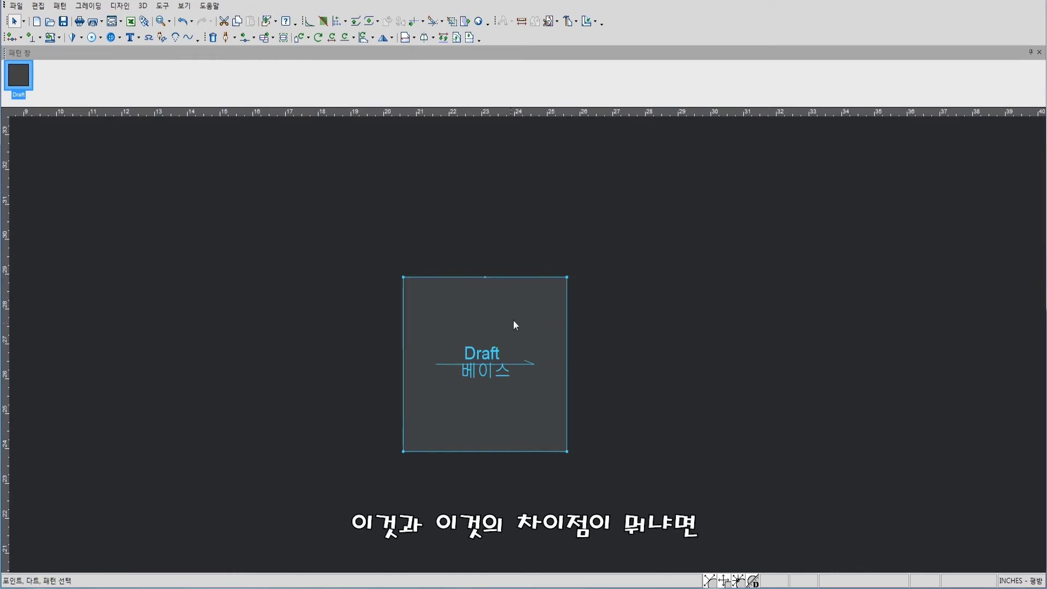
scroll(528, 345, down, 2)
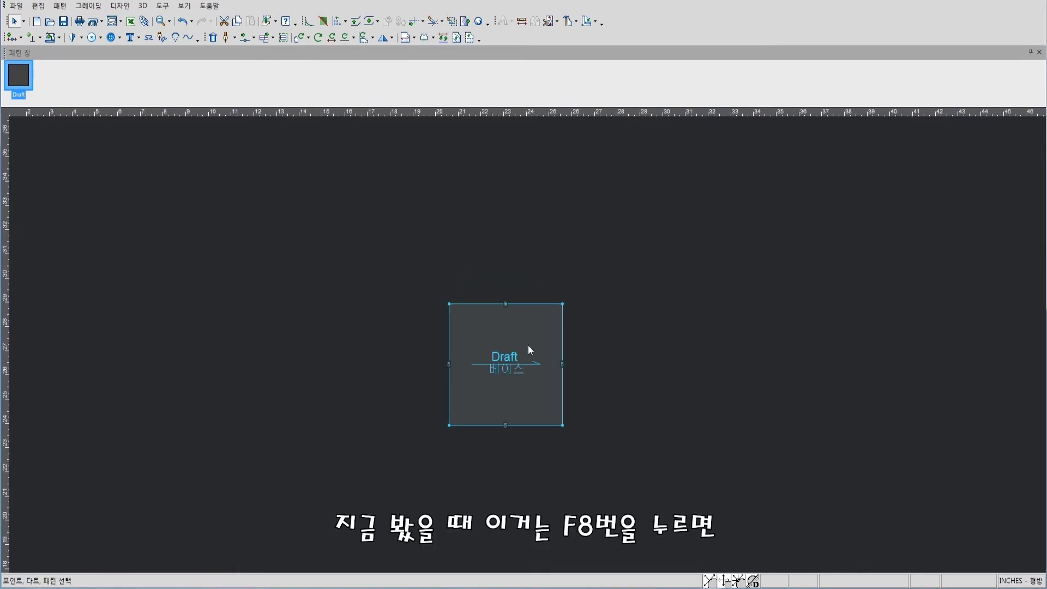
scroll(532, 300, up, 2)
scroll(501, 333, up, 5)
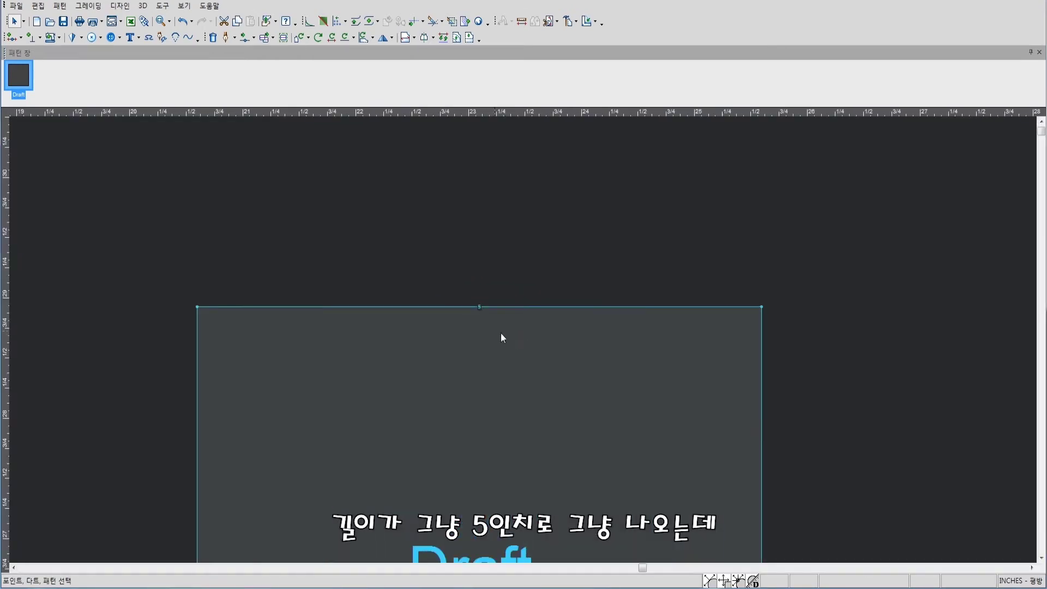
scroll(557, 349, down, 2)
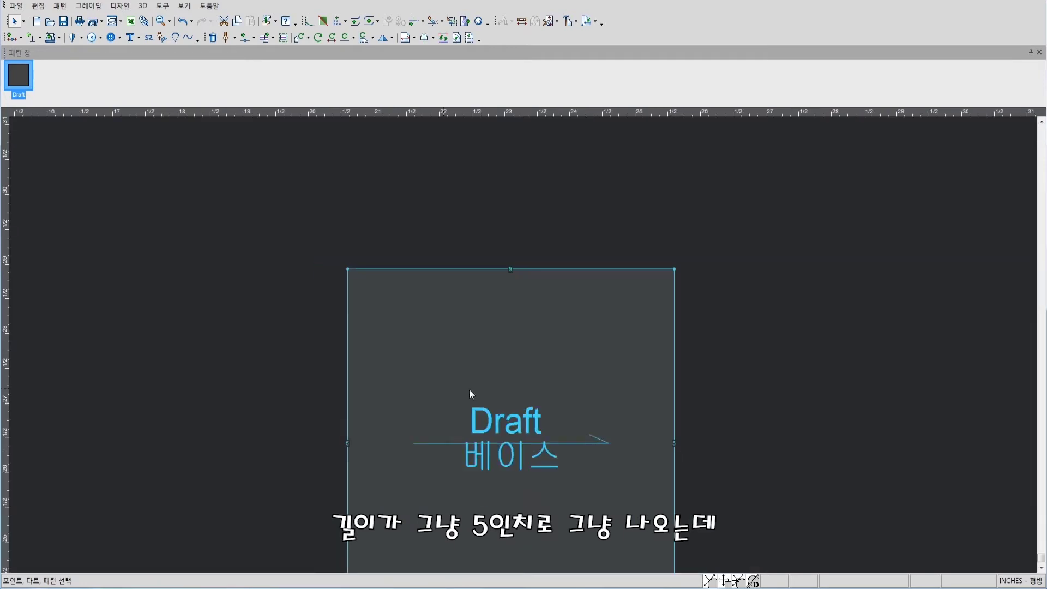
Turn the top-edge midpoint into a grading point so each half reads 2.5.
click(510, 269)
click(86, 163)
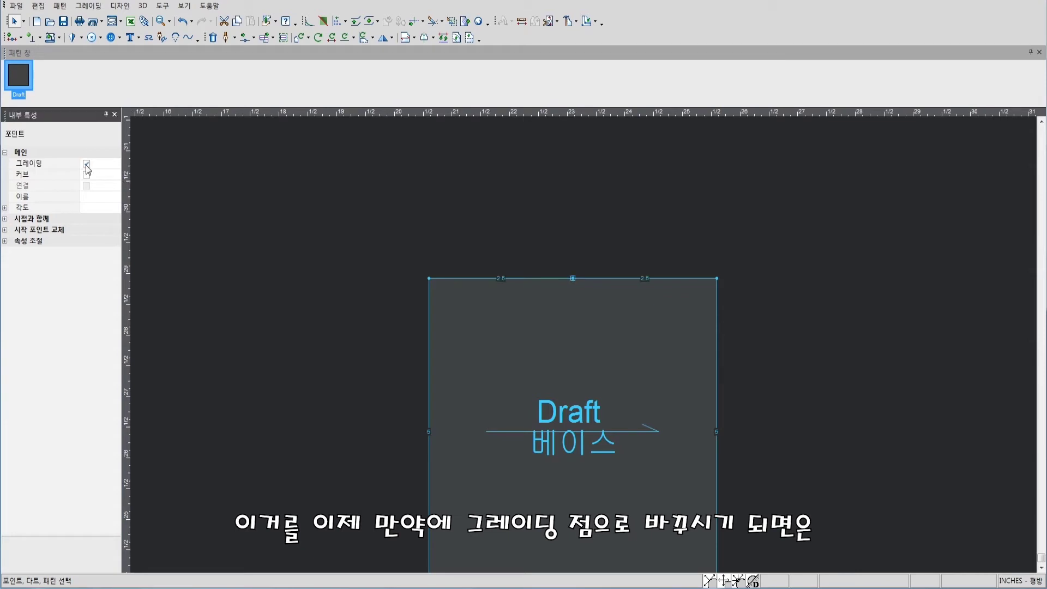
click(115, 114)
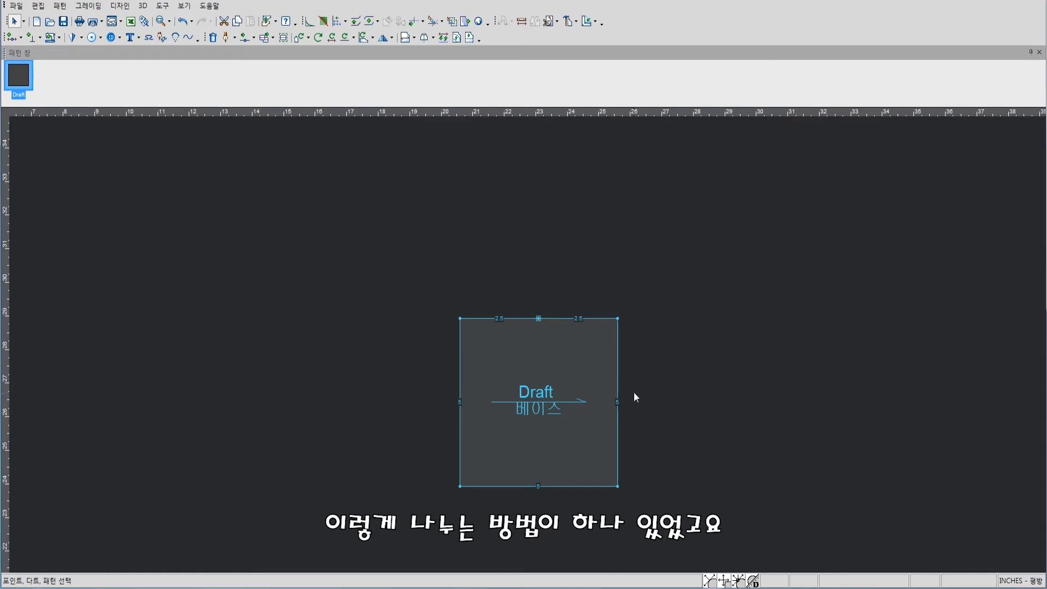
scroll(632, 395, down, 1)
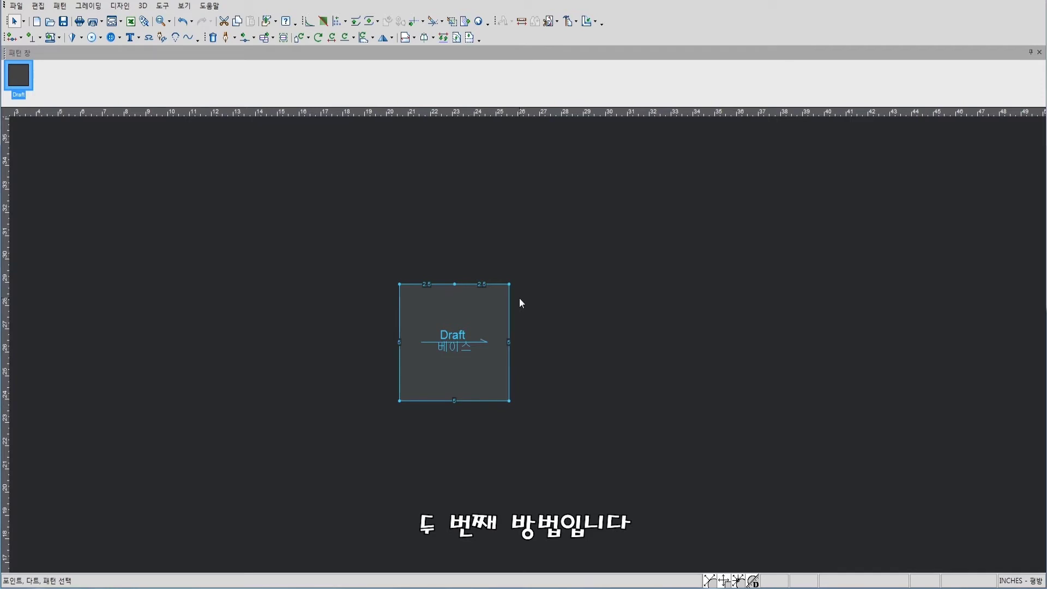
Pick the bottom-right and bottom-left corners together to select the Draft's bottom edge.
click(509, 401)
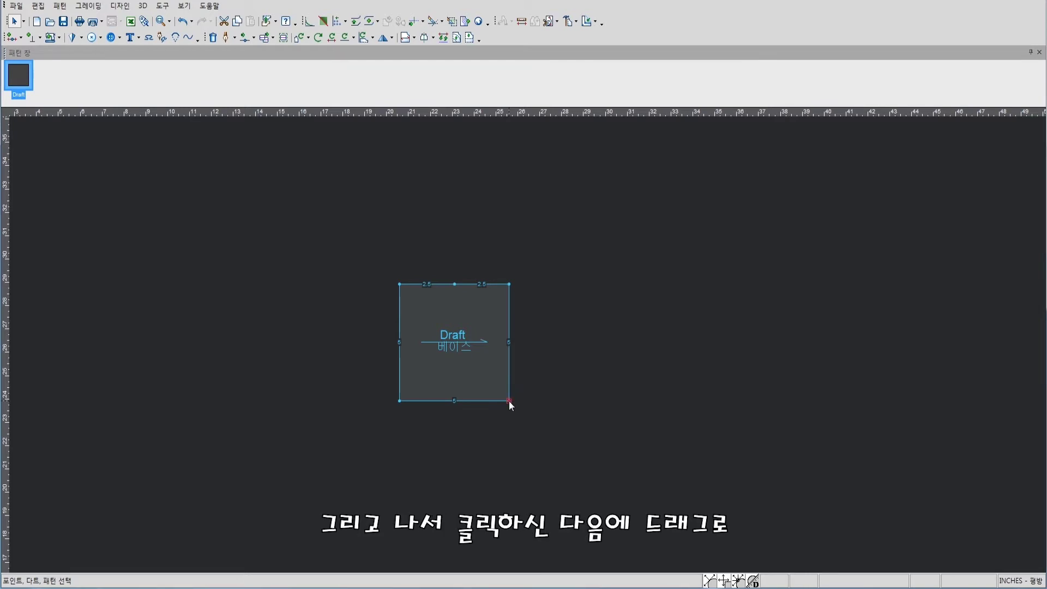
drag(457, 399, 396, 402)
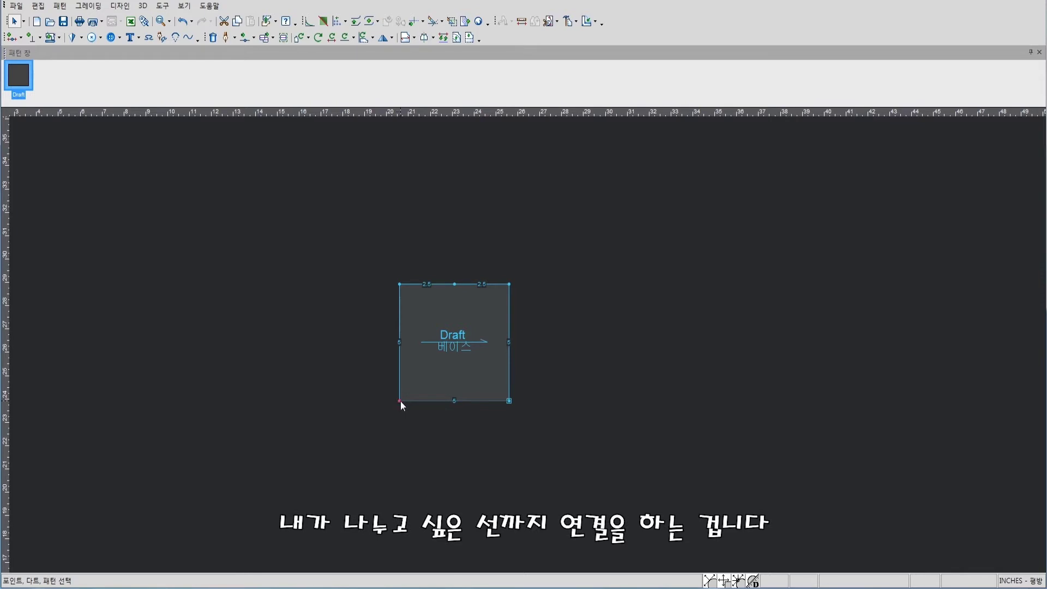
click(399, 401)
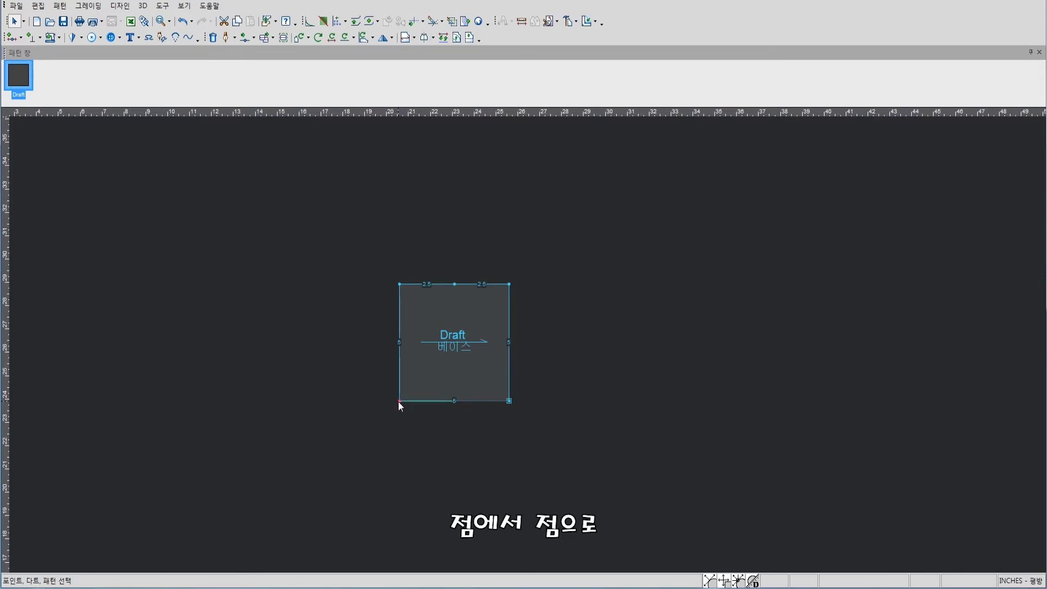
click(398, 402)
scroll(473, 408, up, 1)
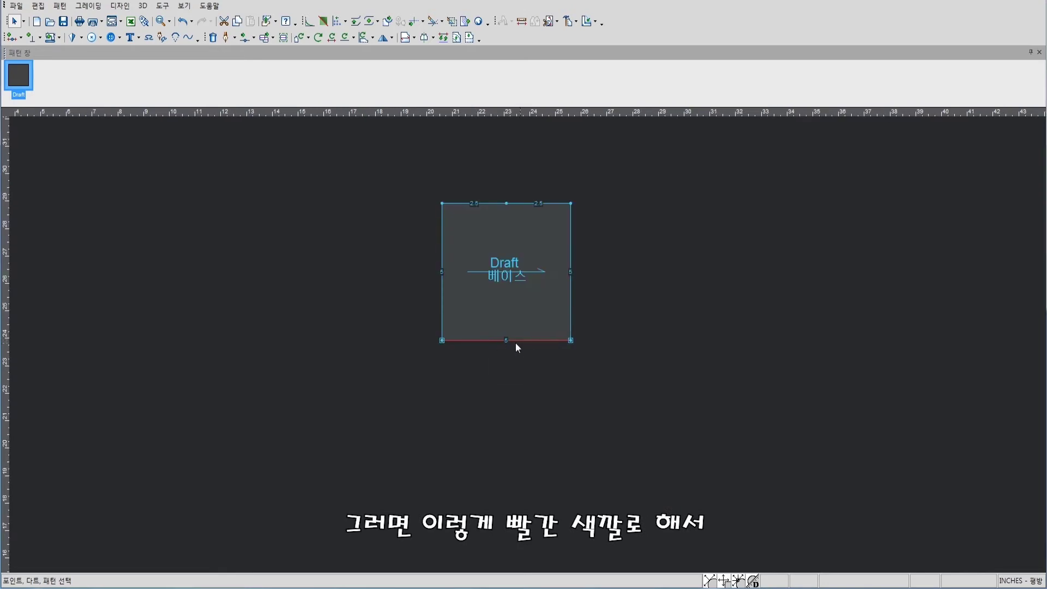
scroll(564, 344, up, 2)
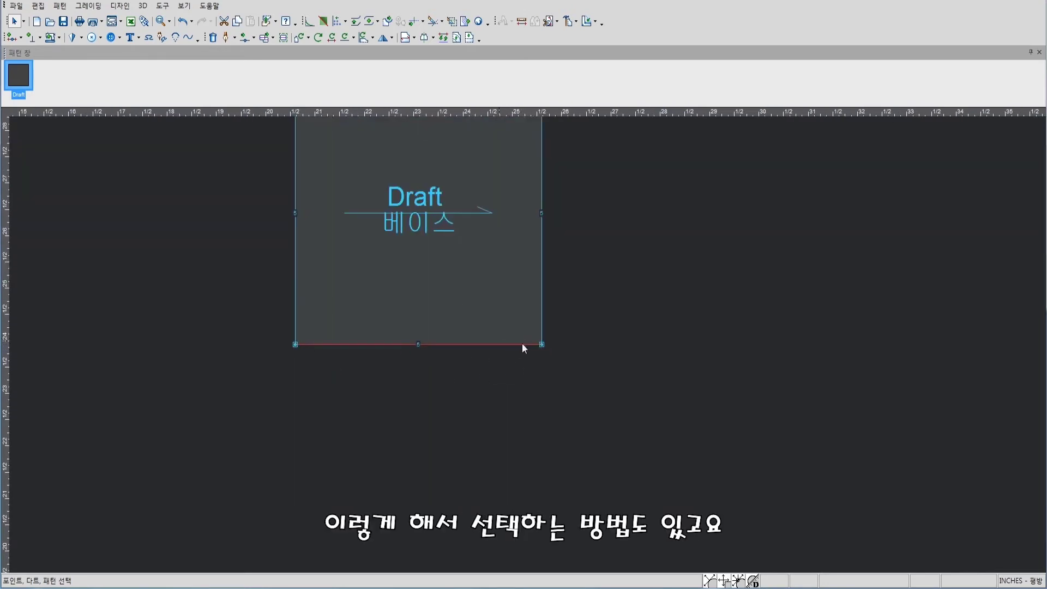
click(494, 391)
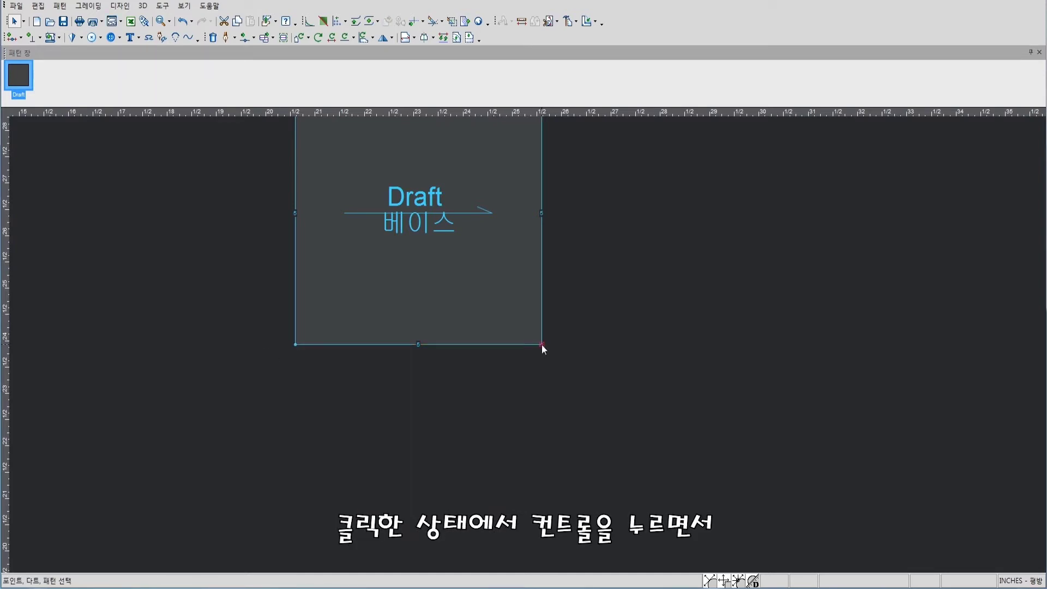
click(294, 345)
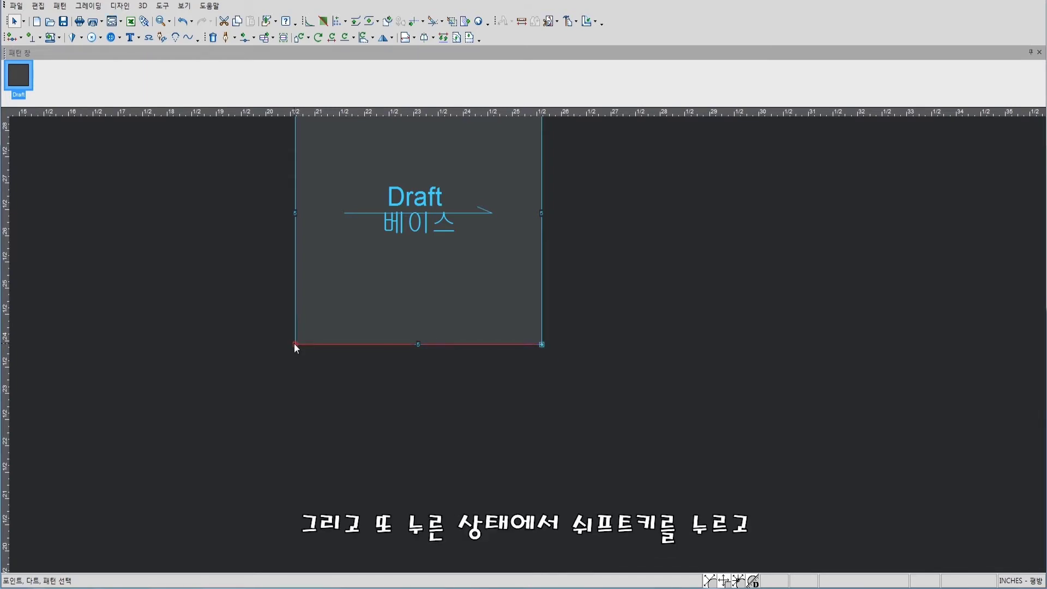
click(546, 358)
click(293, 345)
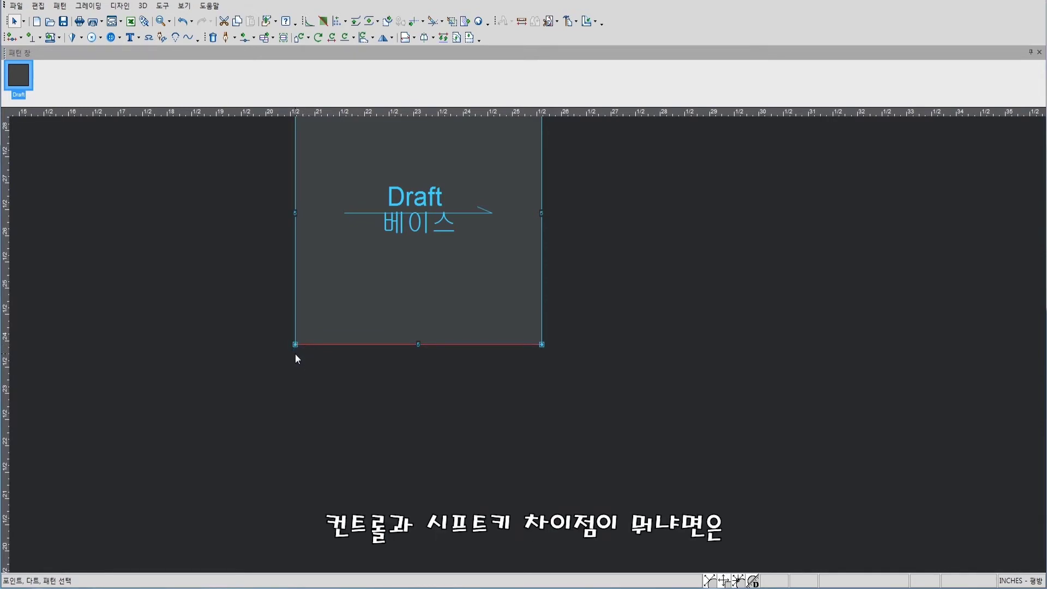
click(402, 372)
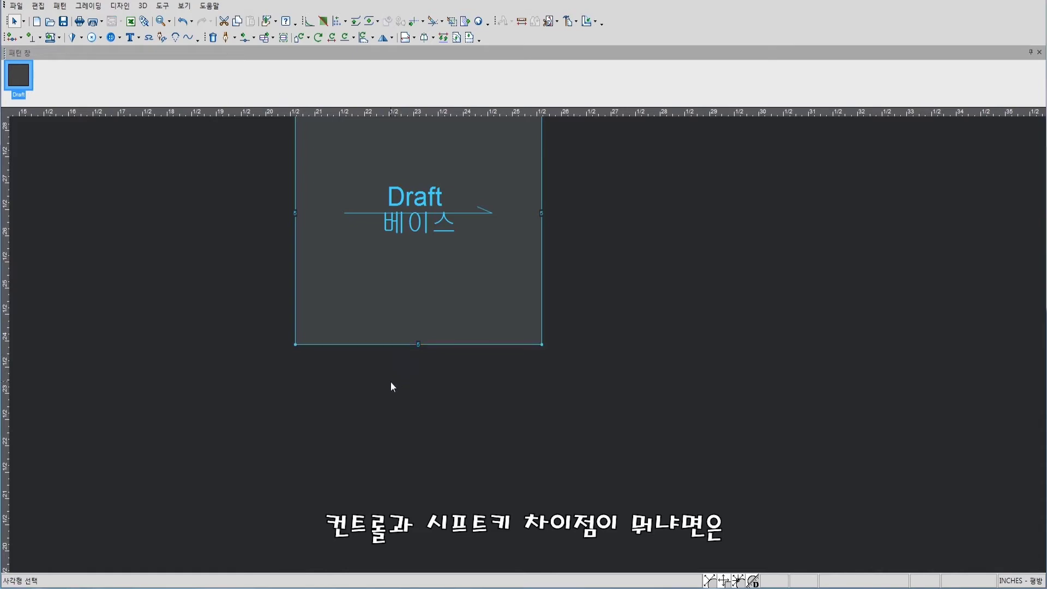
scroll(390, 381, down, 2)
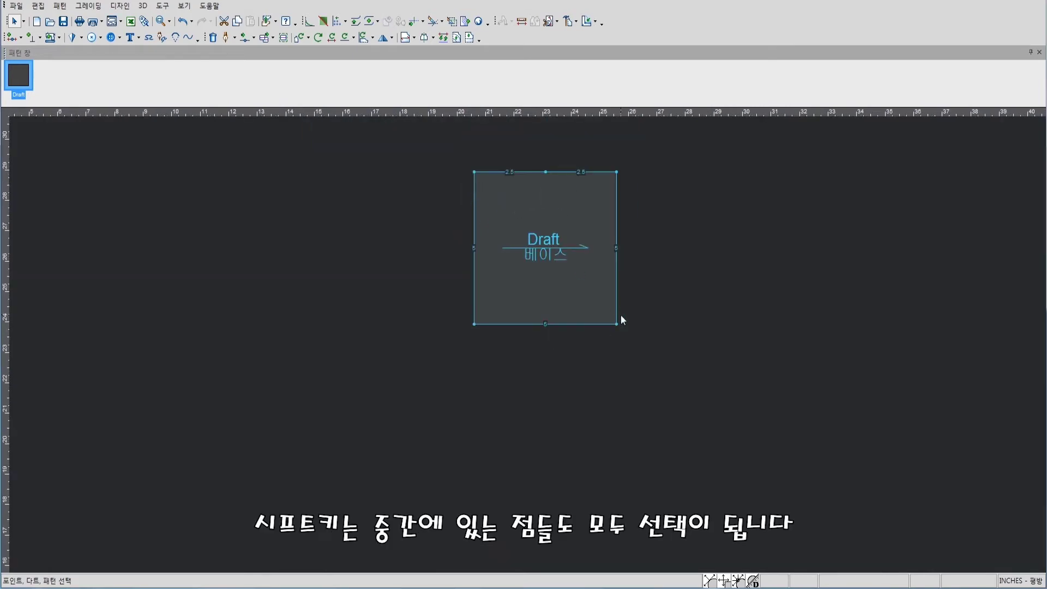
click(617, 324)
click(474, 173)
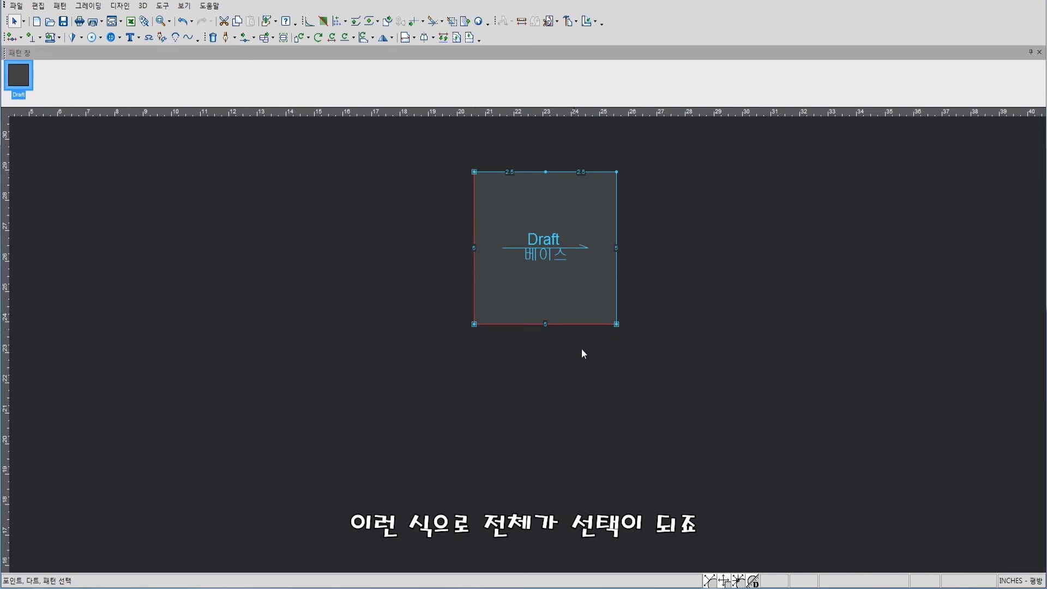
click(548, 361)
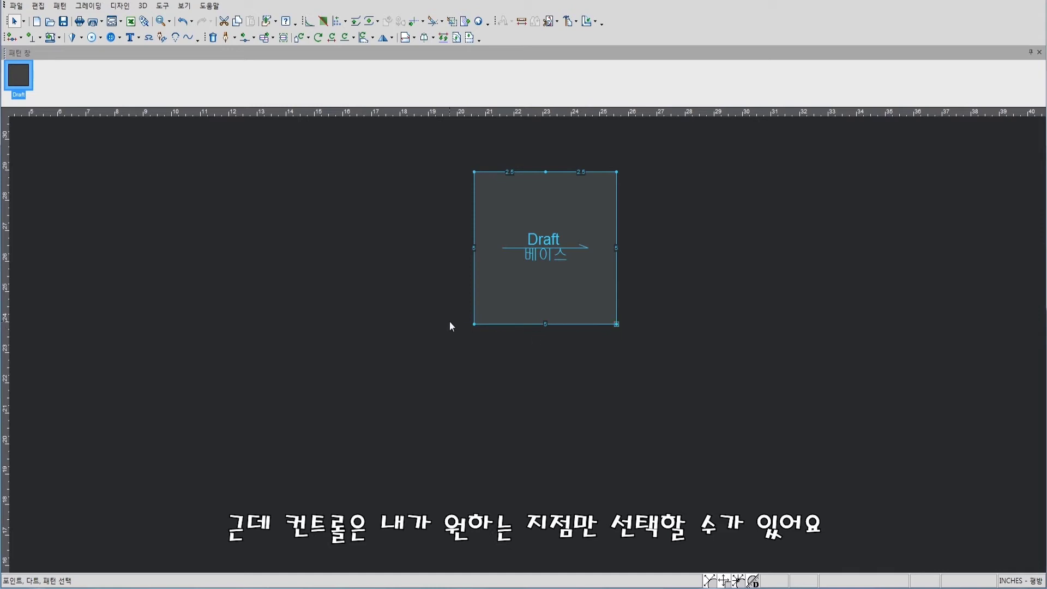
click(474, 173)
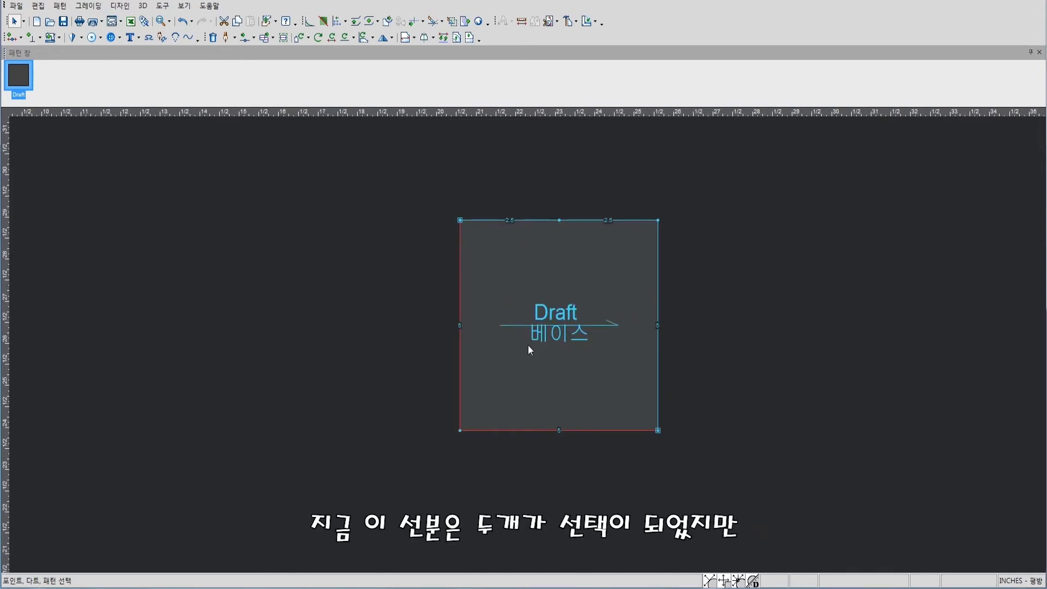
scroll(522, 343, up, 3)
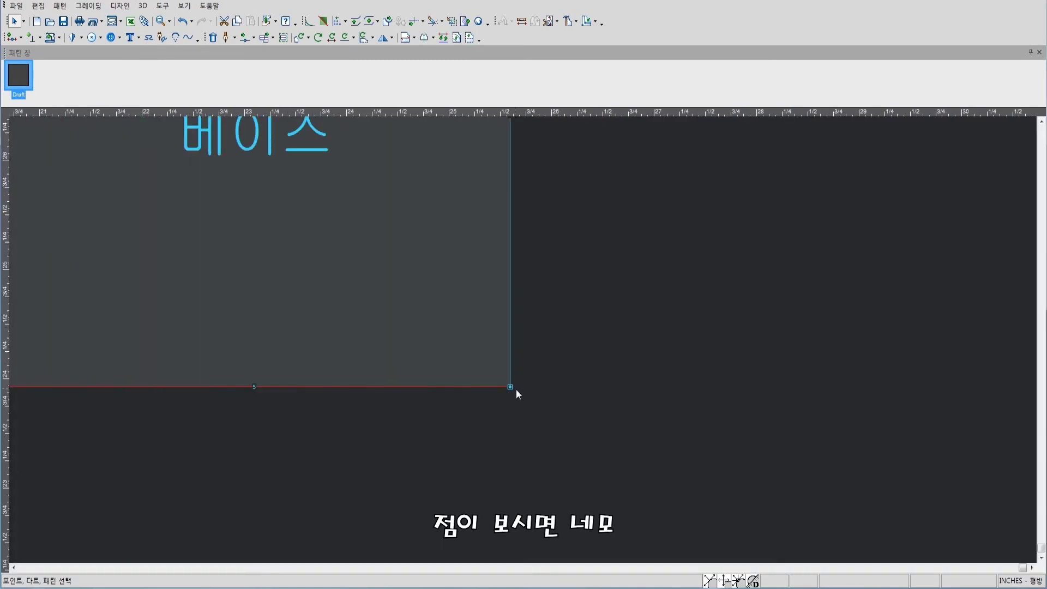
scroll(510, 391, down, 3)
scroll(320, 344, down, 1)
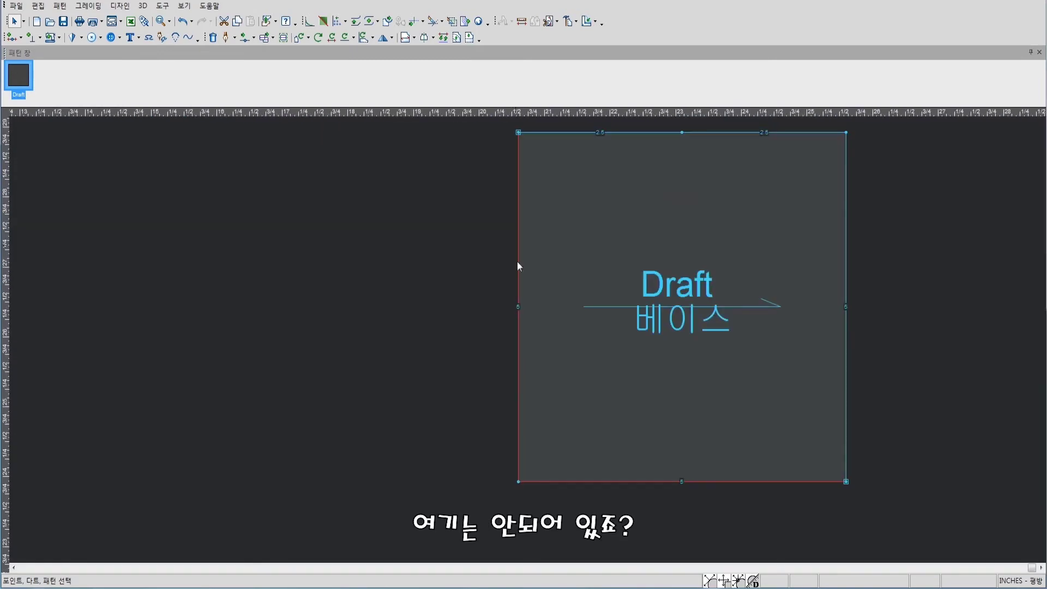
scroll(573, 334, down, 2)
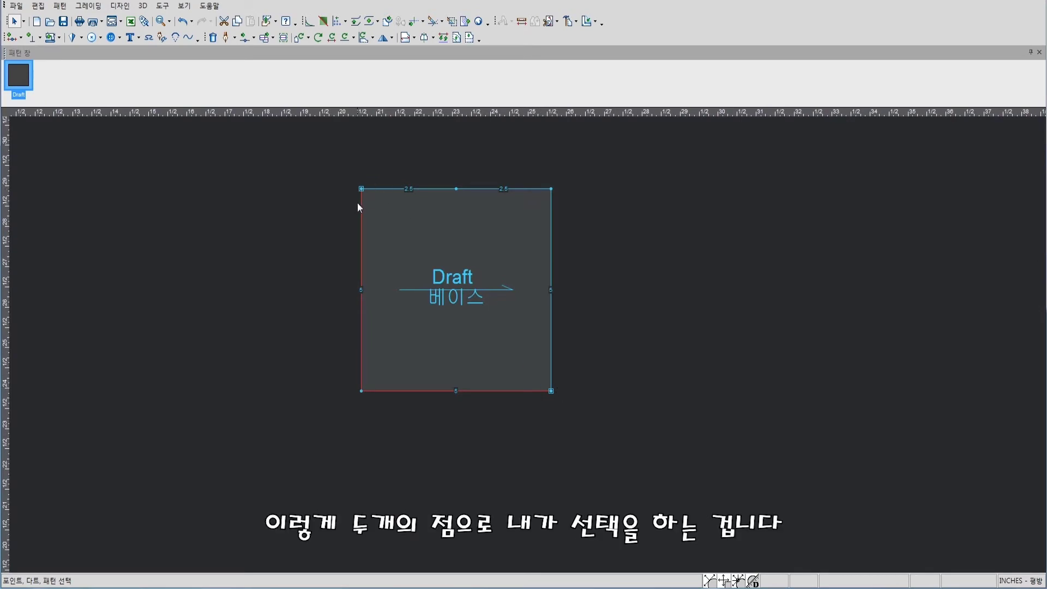
click(335, 255)
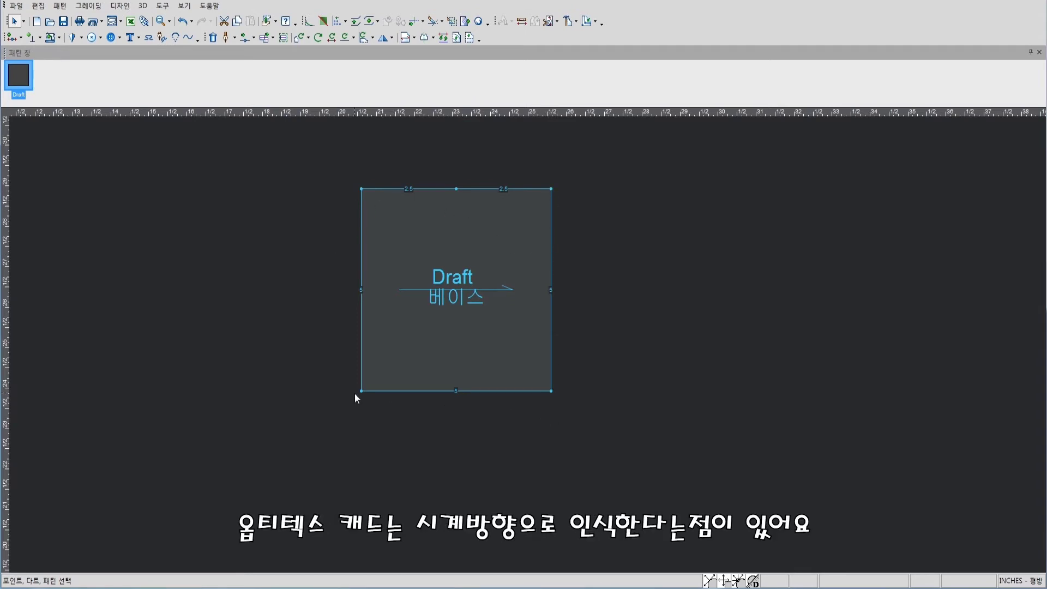
click(551, 189)
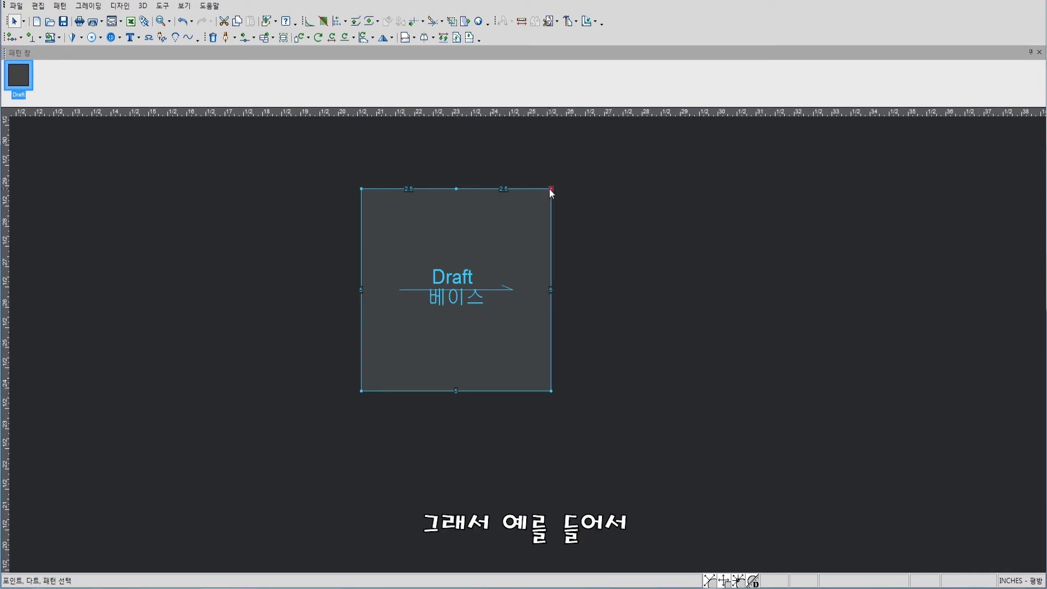
click(361, 391)
click(362, 190)
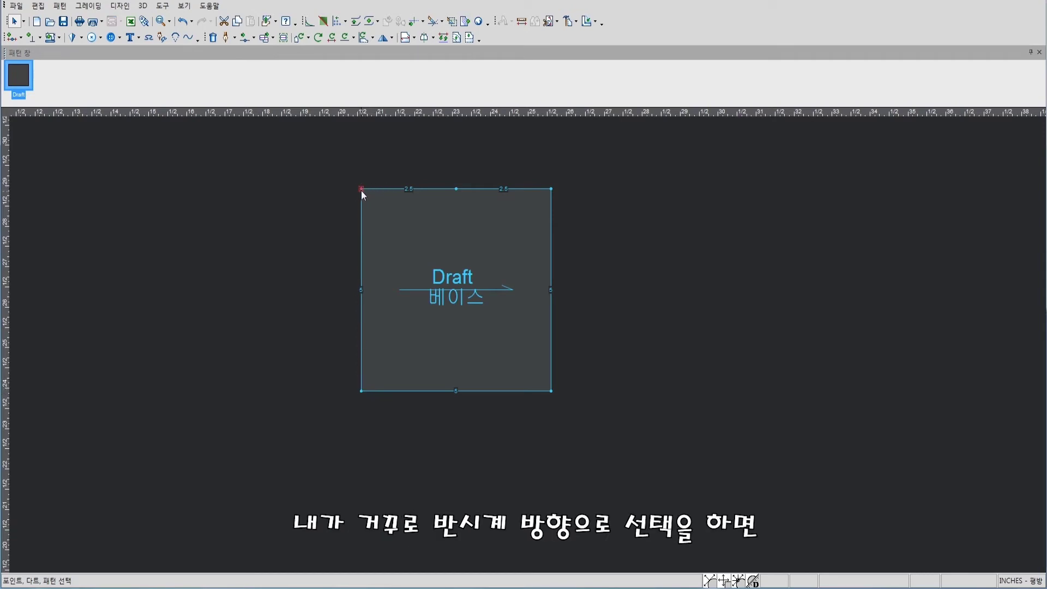
click(361, 392)
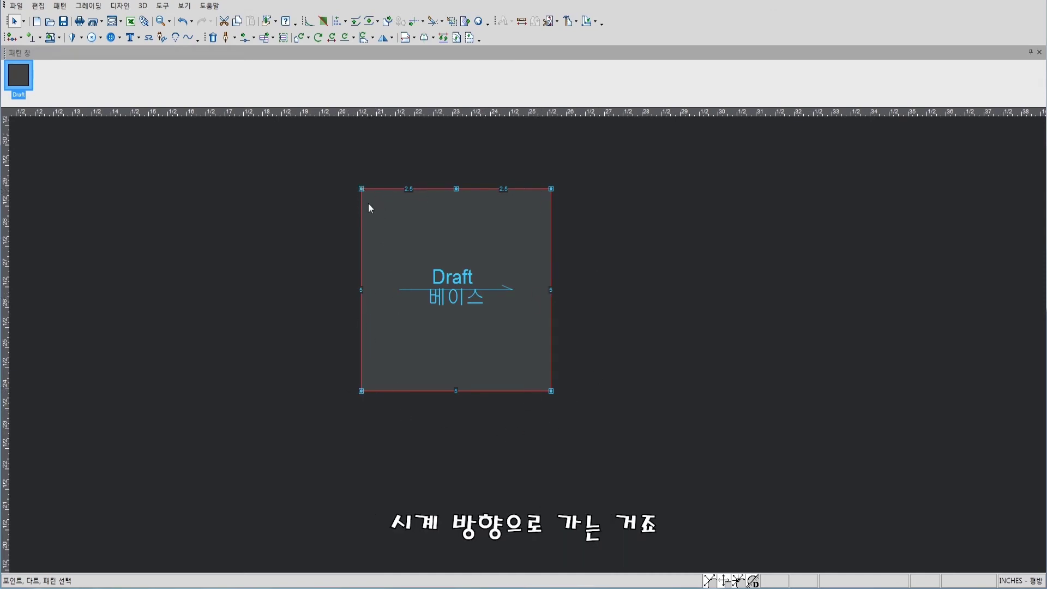
click(284, 276)
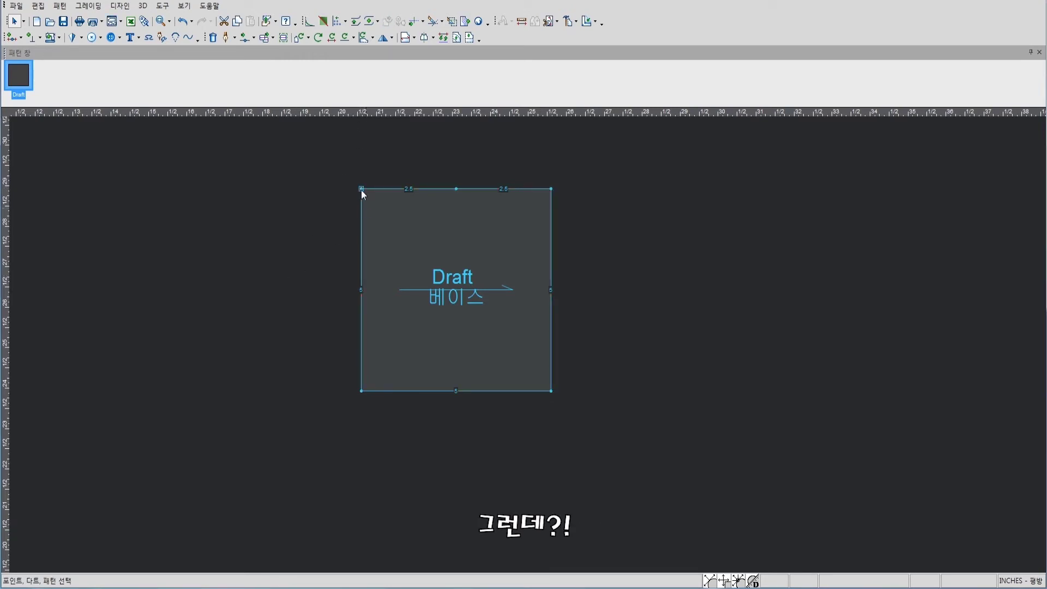
click(363, 388)
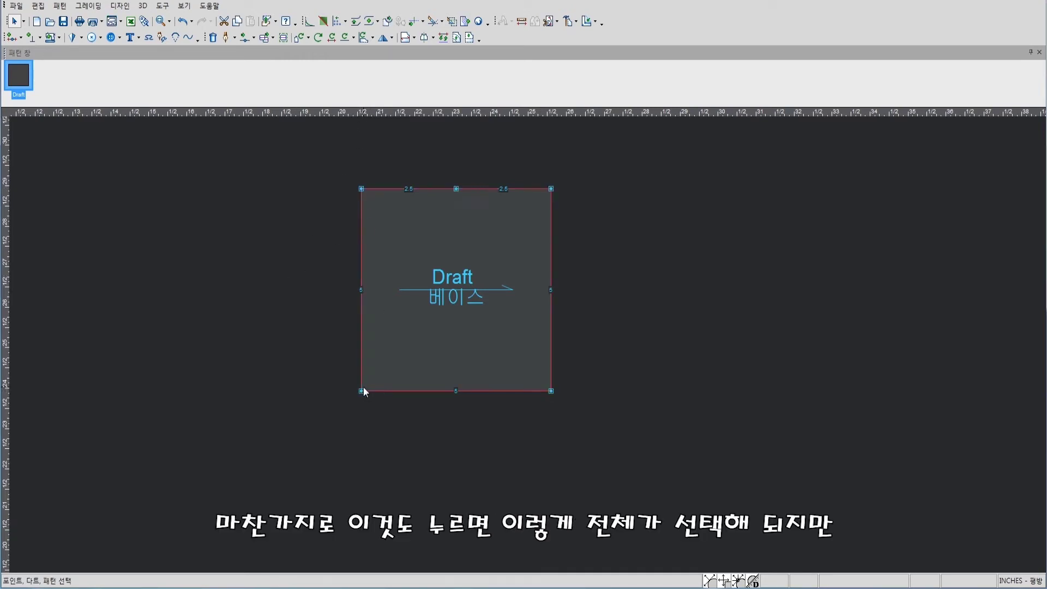
click(344, 376)
click(362, 189)
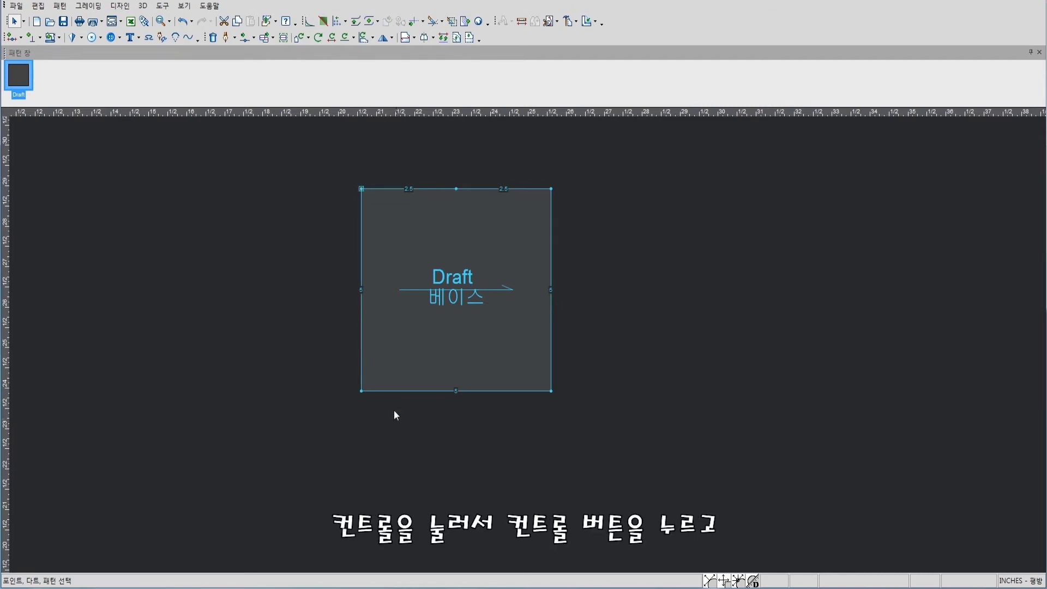
ctrl+click(362, 391)
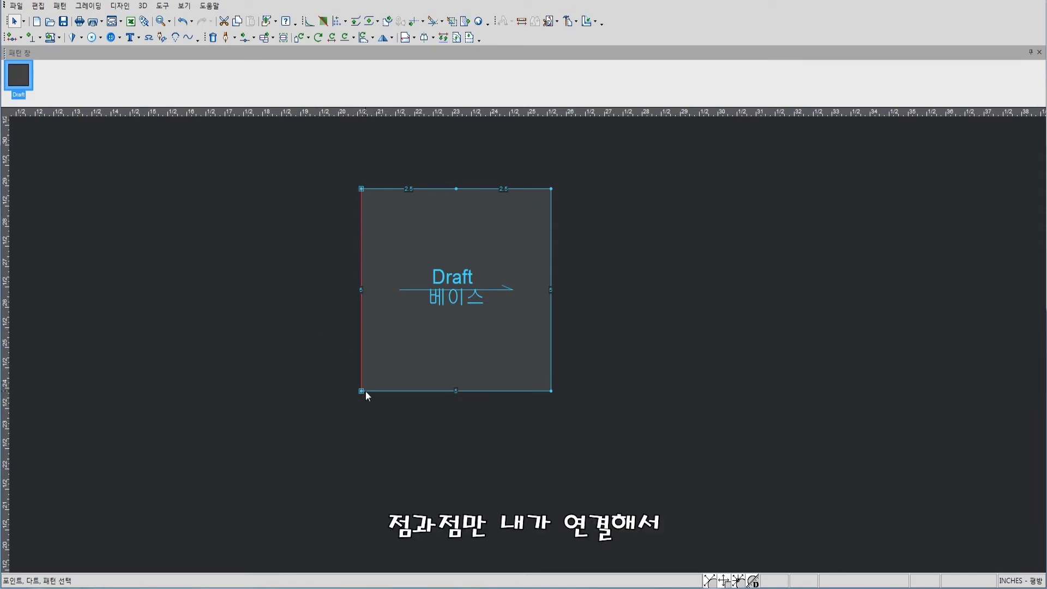
click(334, 389)
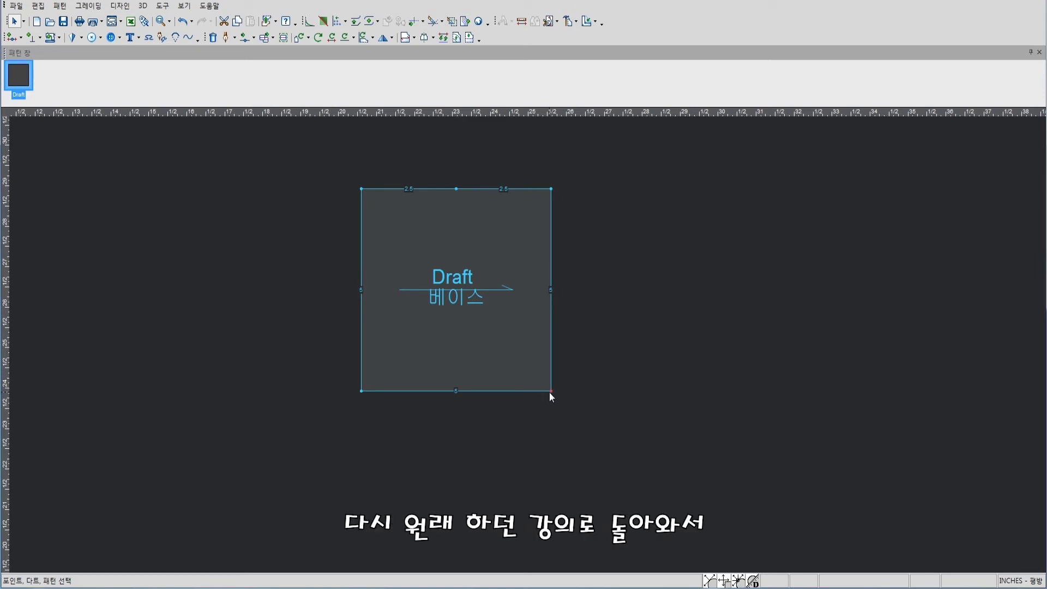
scroll(550, 392, up, 1)
scroll(528, 345, up, 2)
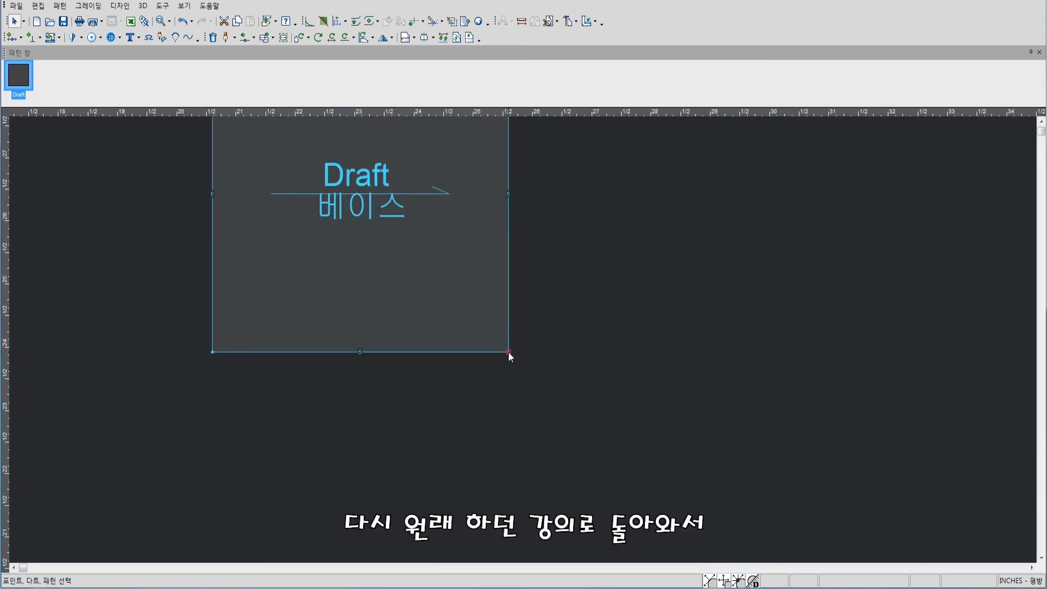
Select the square's bottom edge and bring up Design > Add > Add Slit Line/Point.
click(217, 353)
scroll(528, 322, down, 2)
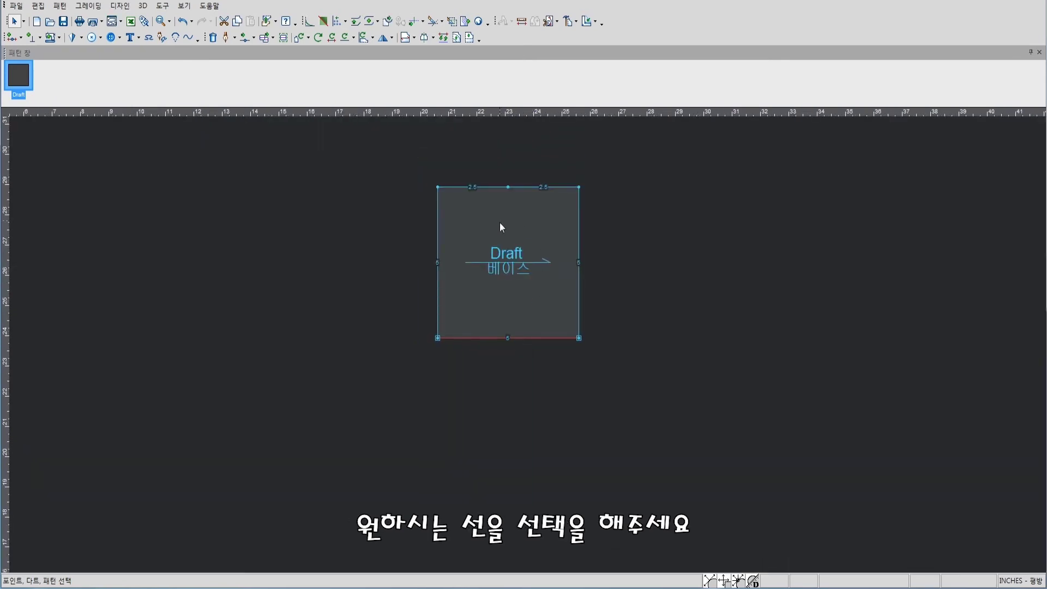
click(121, 6)
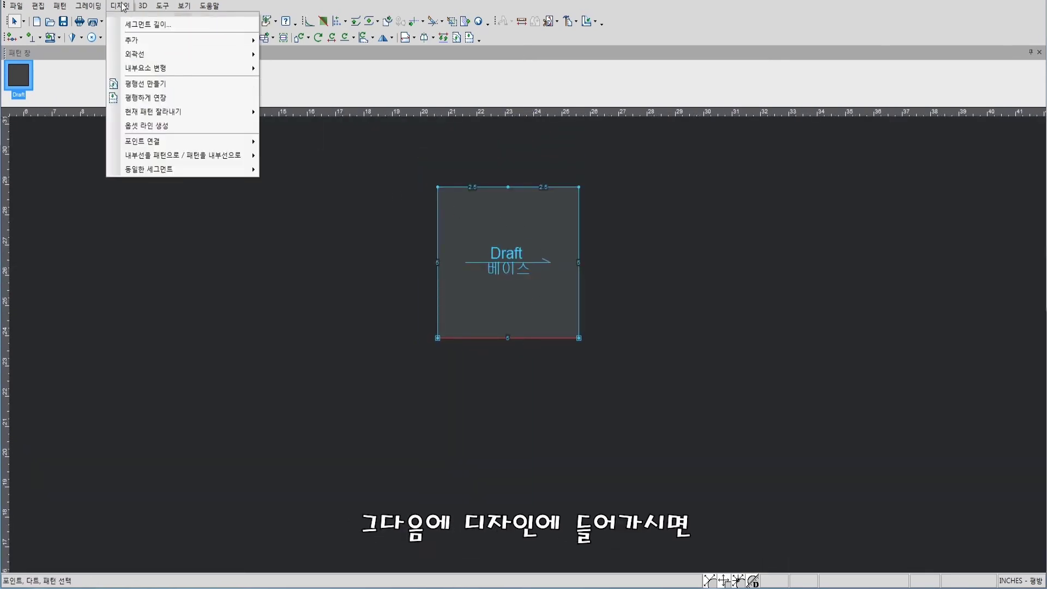
mouse_move(132, 39)
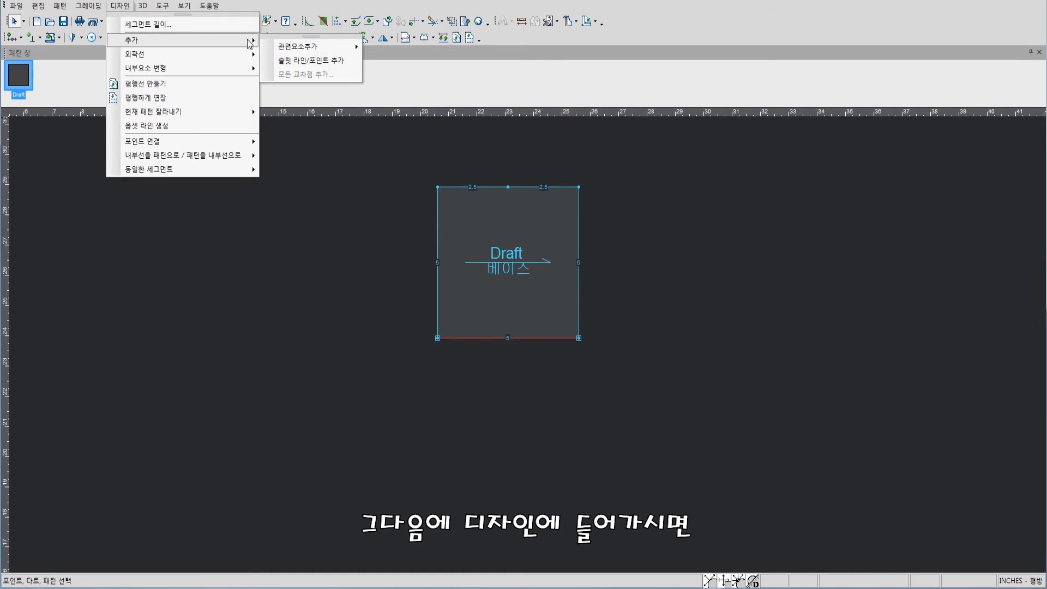
click(296, 63)
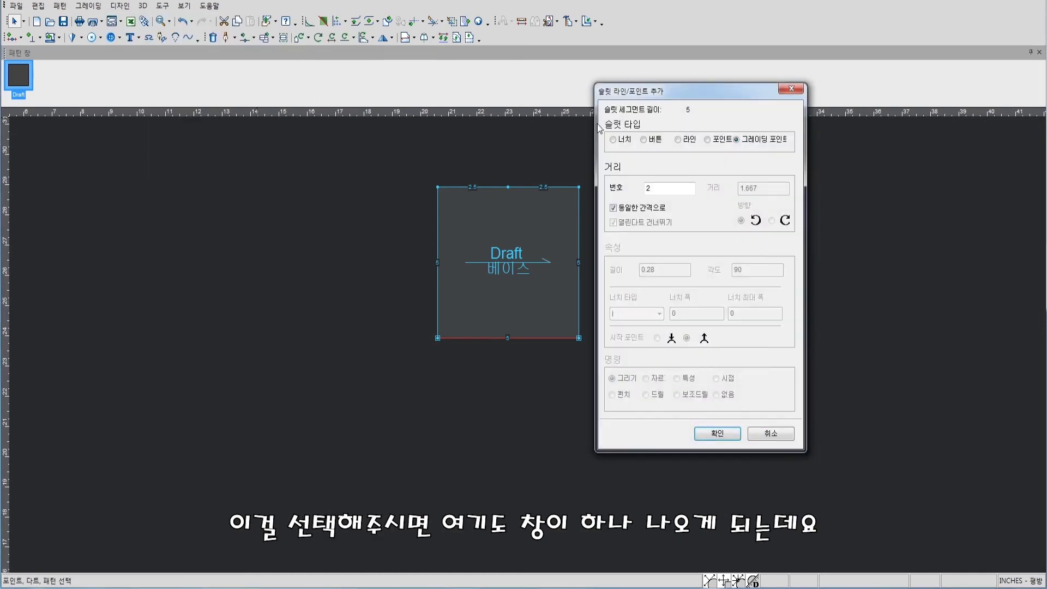
drag(643, 87, 702, 108)
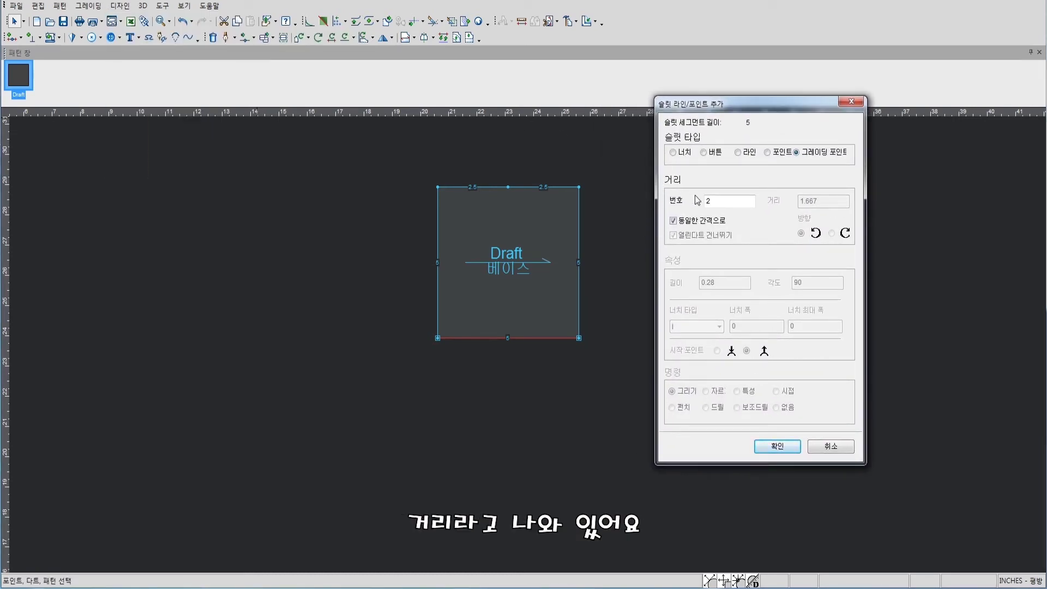
Uncheck Equal spacing and change the point Number from 2 to 1.
click(675, 221)
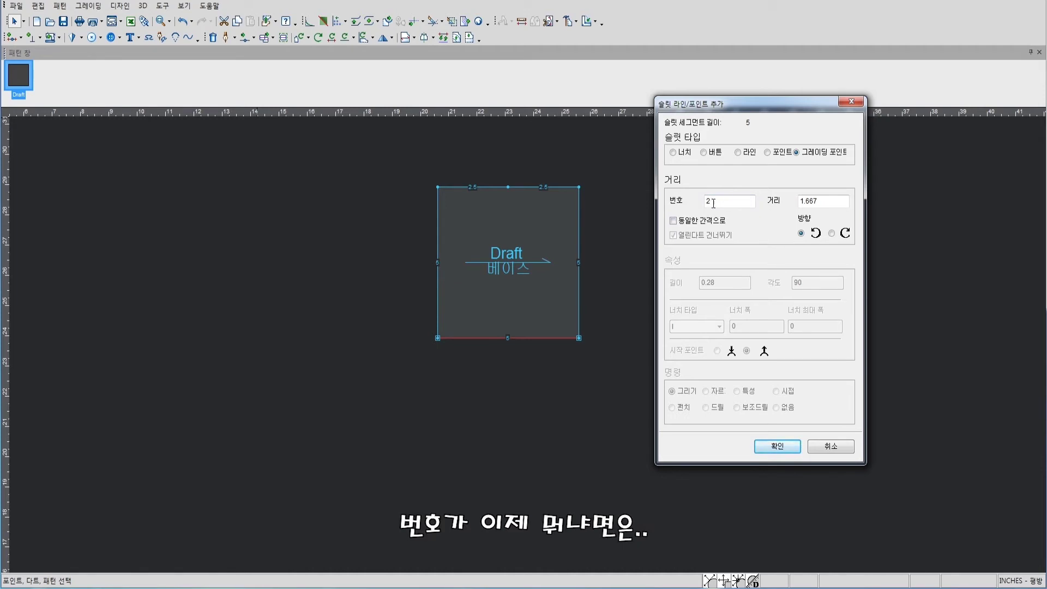
double_click(715, 203)
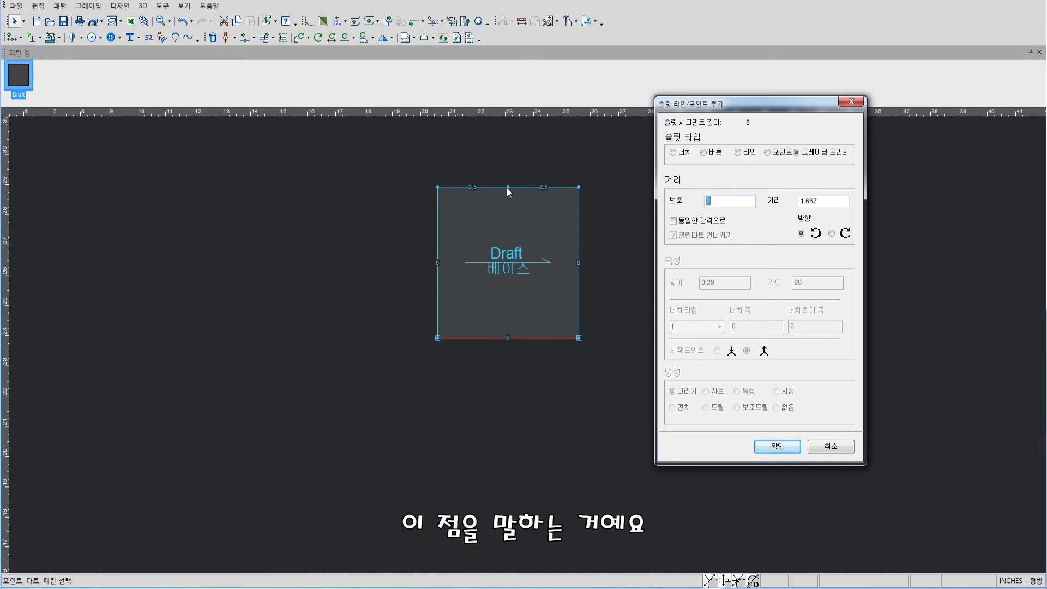
click(734, 206)
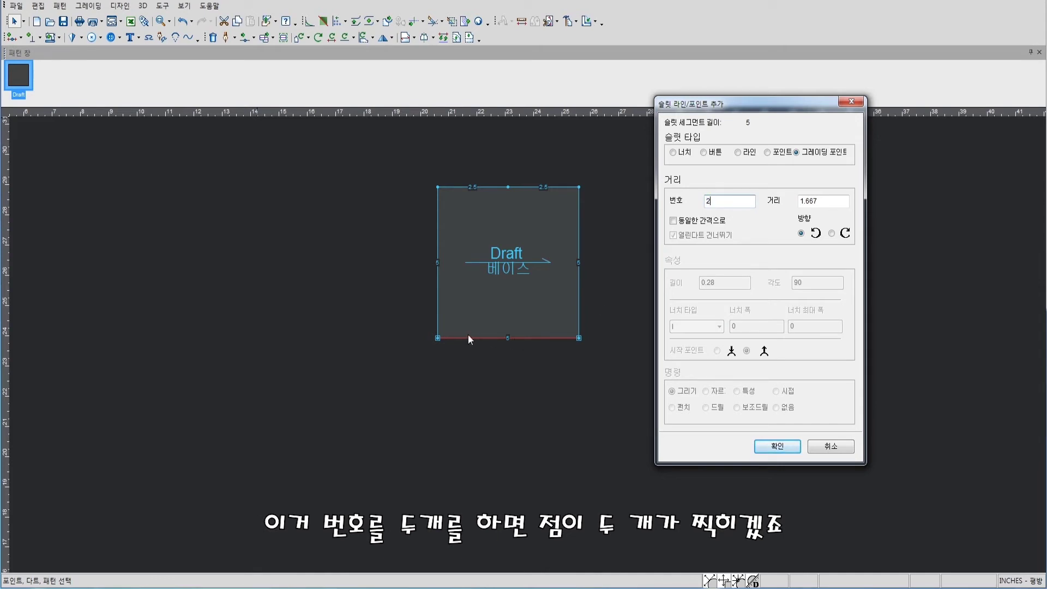
key(BackSpace)
text(1)
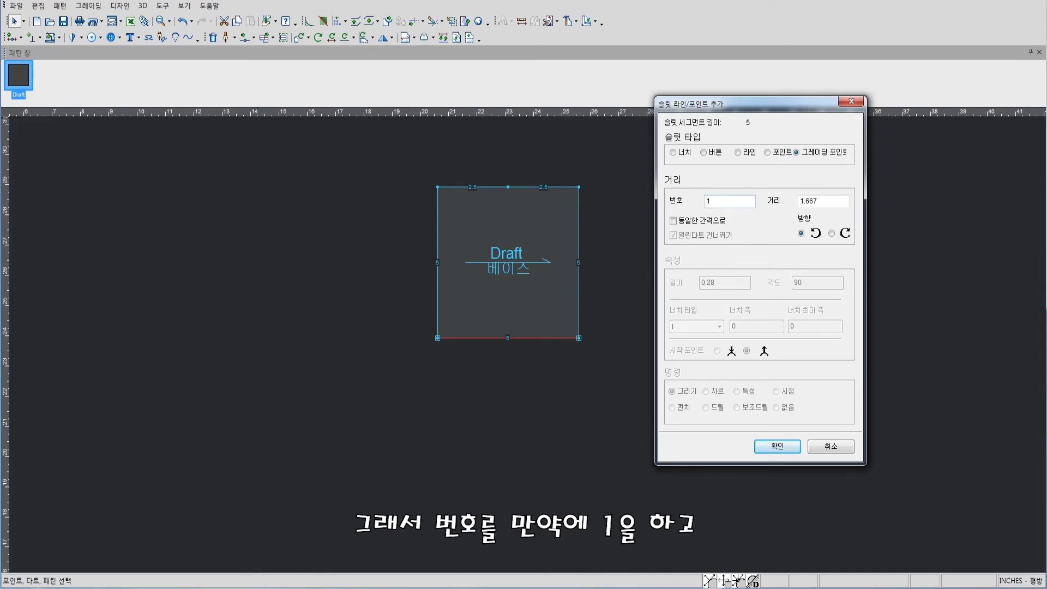
Re-check Equal spacing with Number 1 and confirm to add a midpoint, leaving 2.5 per side.
double_click(819, 202)
text(1)
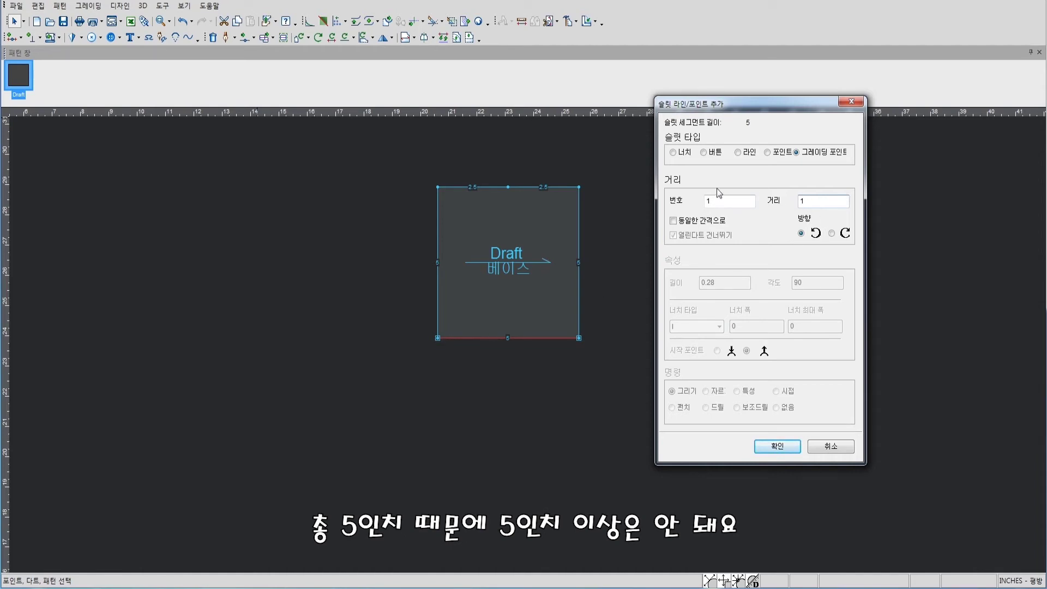
double_click(812, 202)
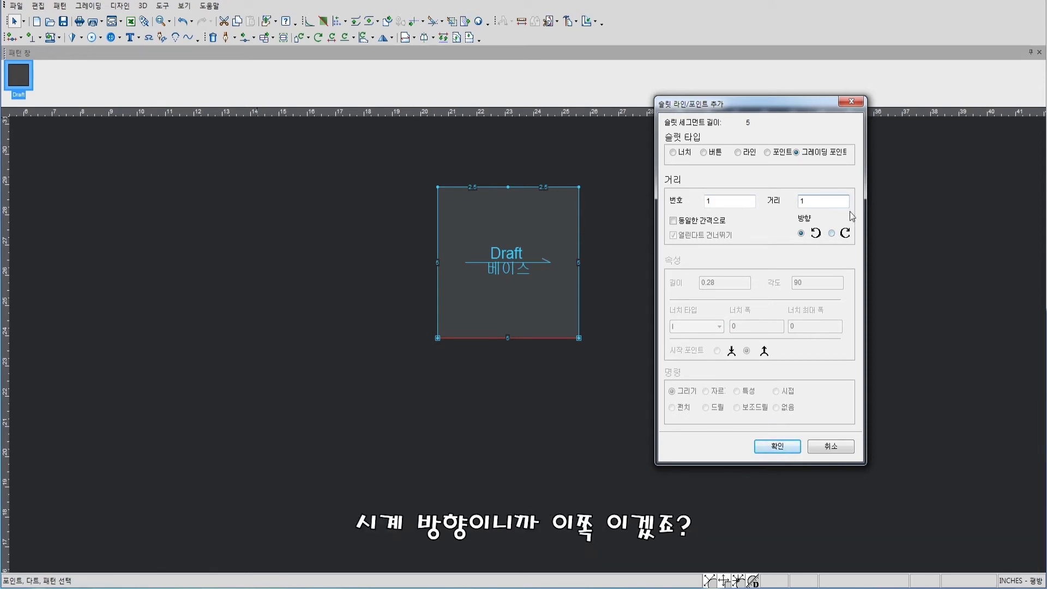
click(832, 234)
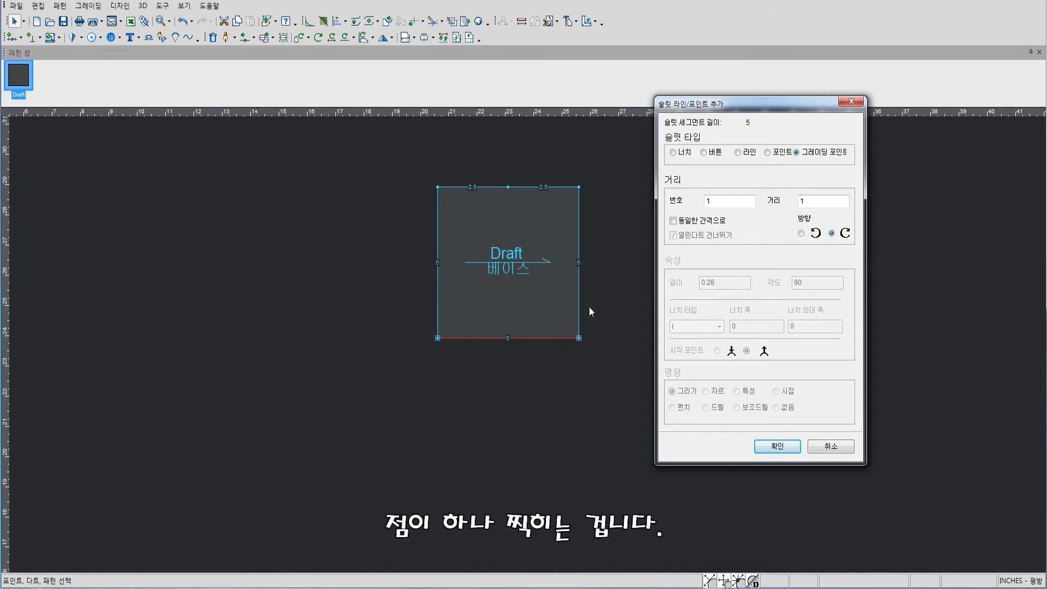
click(801, 235)
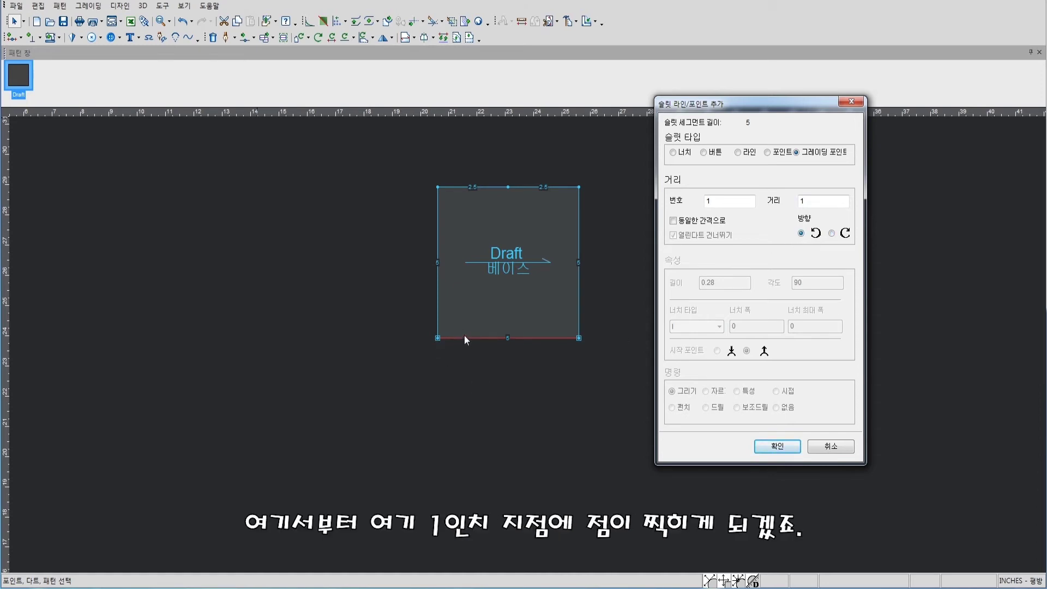
click(831, 233)
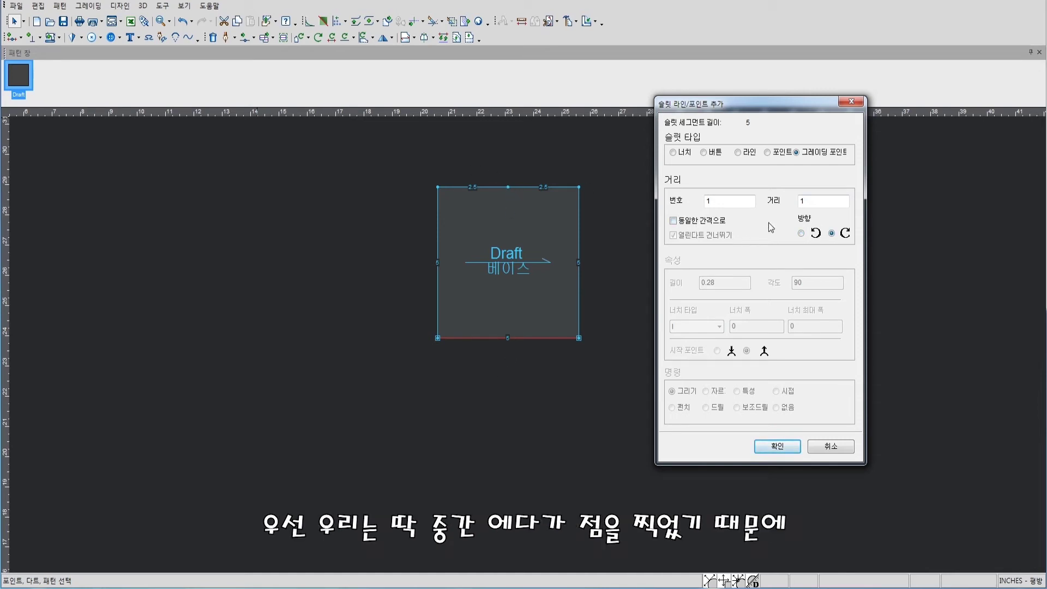
click(709, 222)
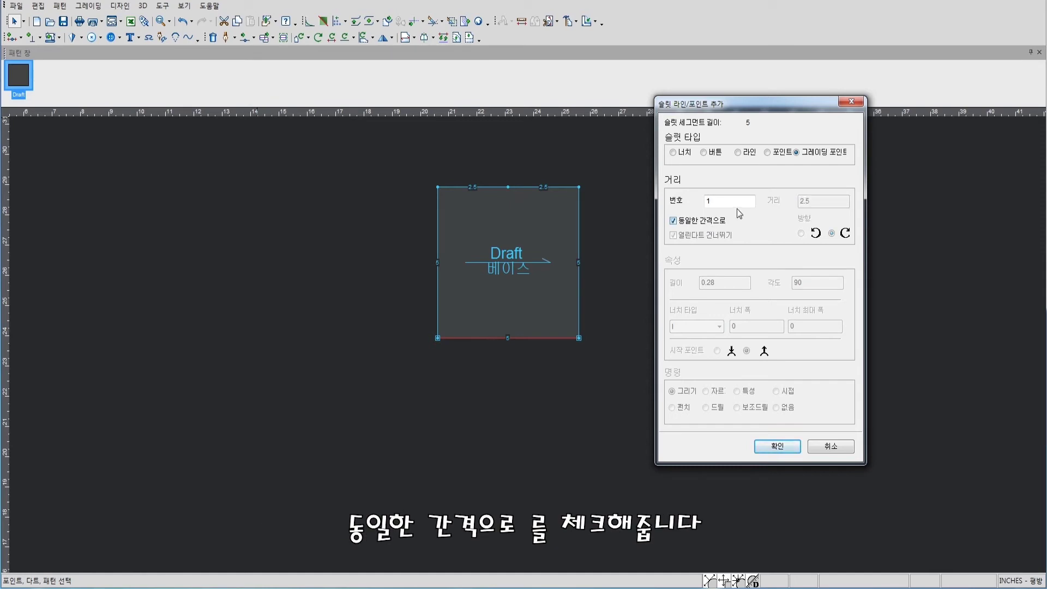
click(724, 201)
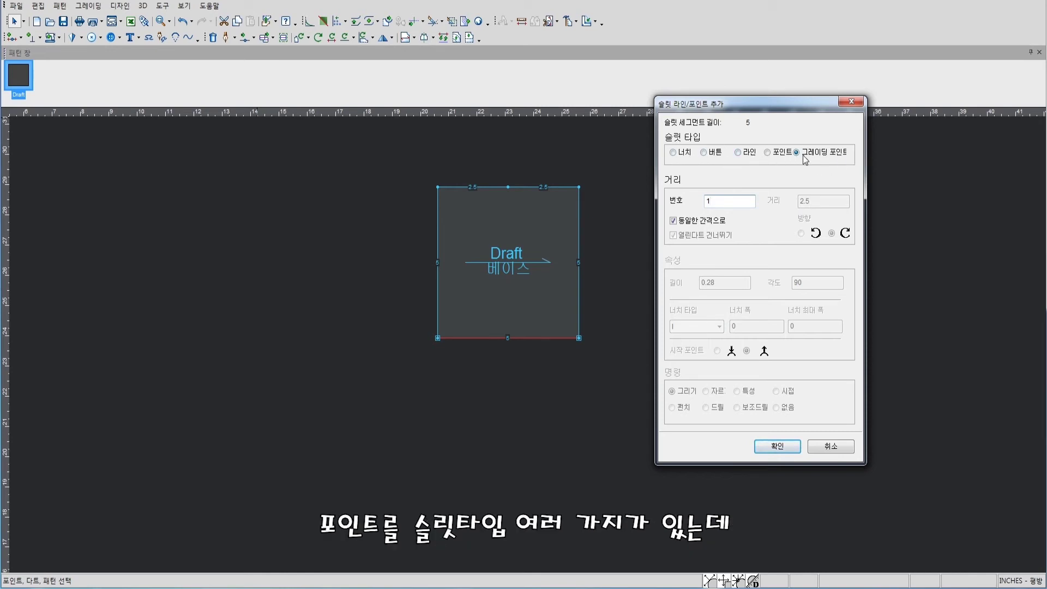
click(778, 446)
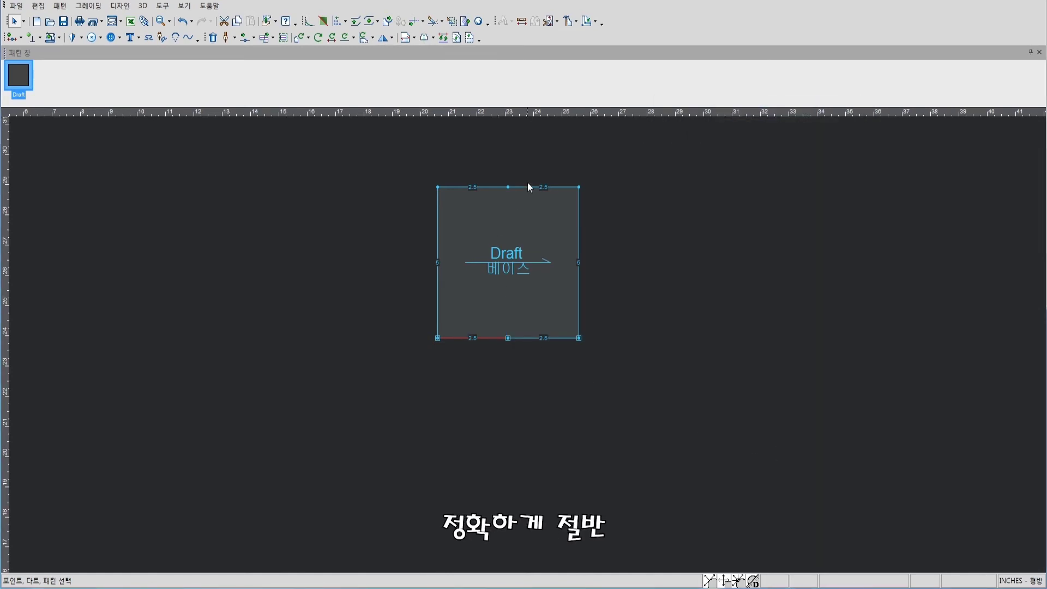
scroll(506, 342, up, 3)
scroll(529, 349, up, 1)
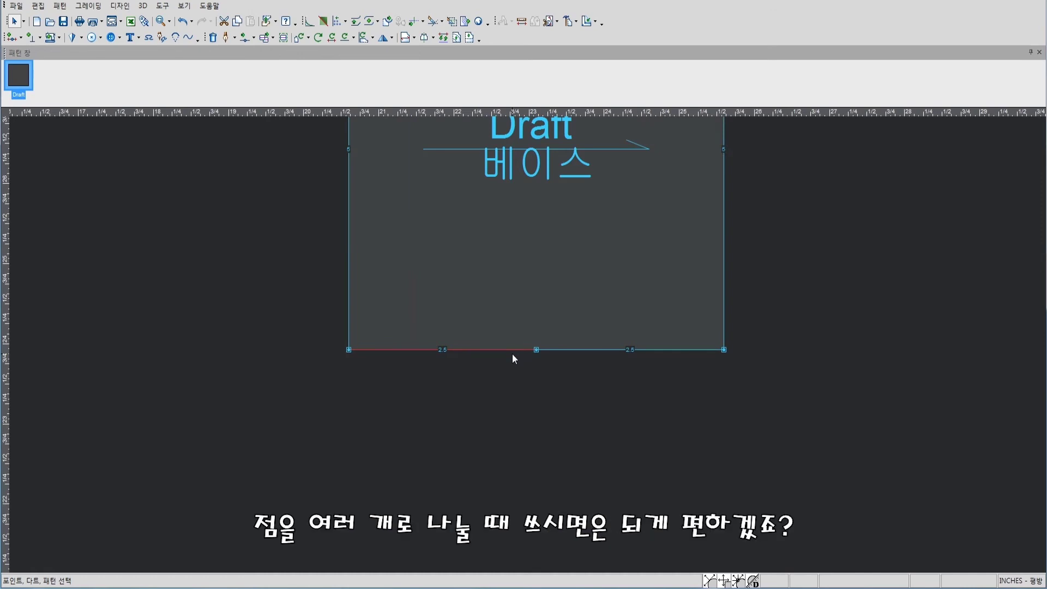
scroll(512, 358, down, 3)
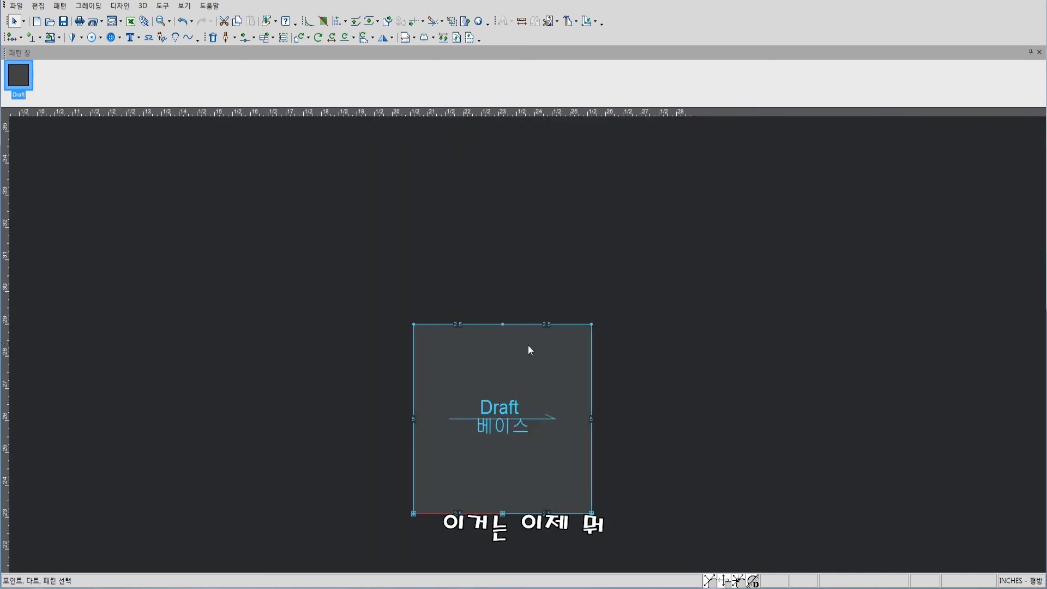
scroll(528, 350, up, 1)
scroll(528, 346, up, 2)
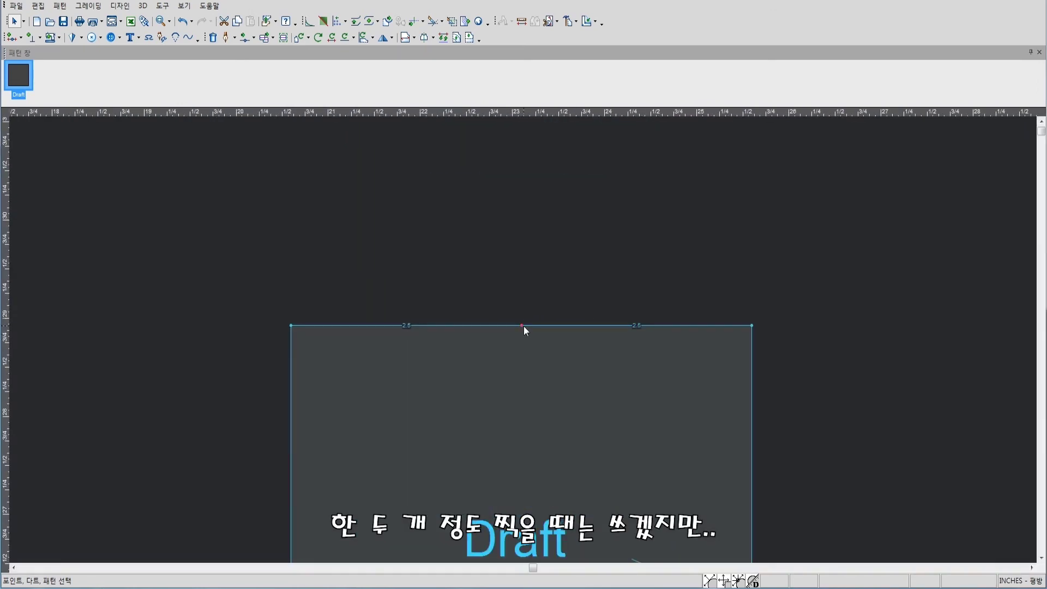
scroll(524, 325, down, 3)
scroll(528, 345, up, 3)
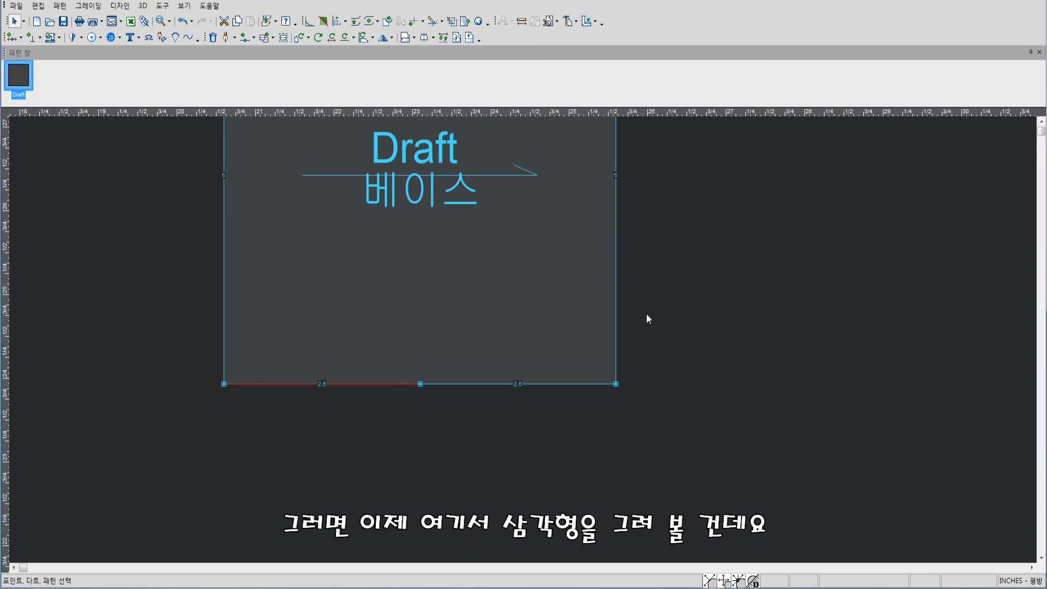
scroll(527, 343, down, 5)
scroll(527, 344, up, 2)
scroll(532, 352, up, 2)
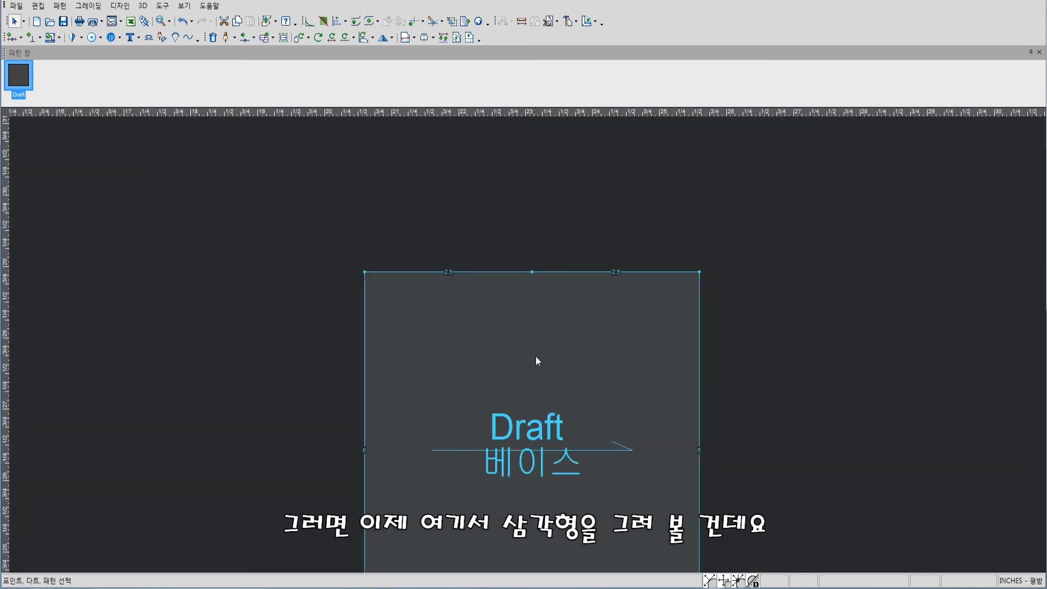
scroll(525, 356, down, 5)
scroll(528, 349, up, 4)
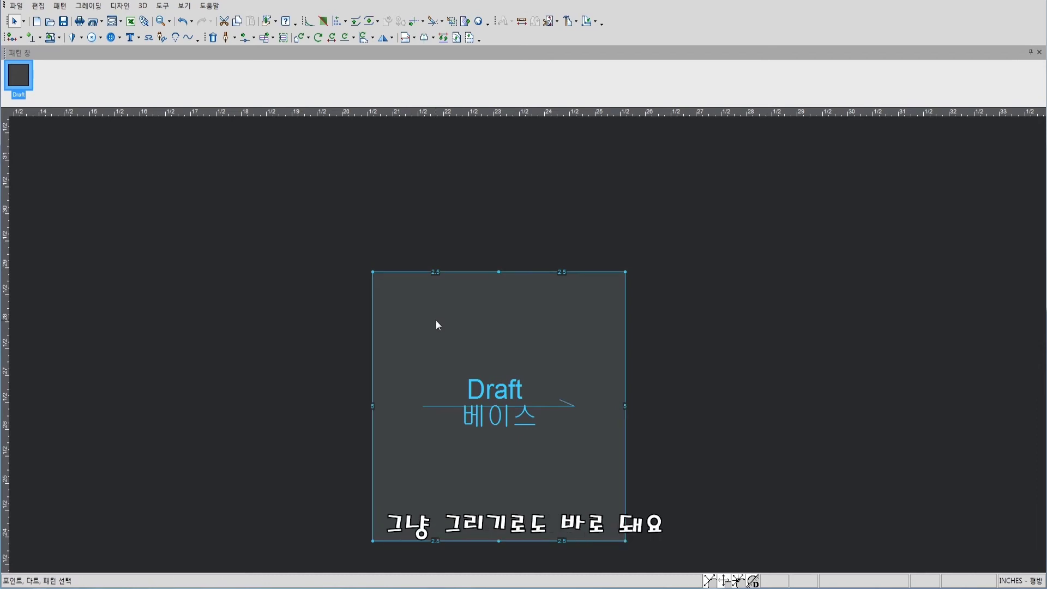
Delete the top-edge and bottom-edge midpoints.
click(499, 272)
key(Delete)
click(501, 542)
key(Delete)
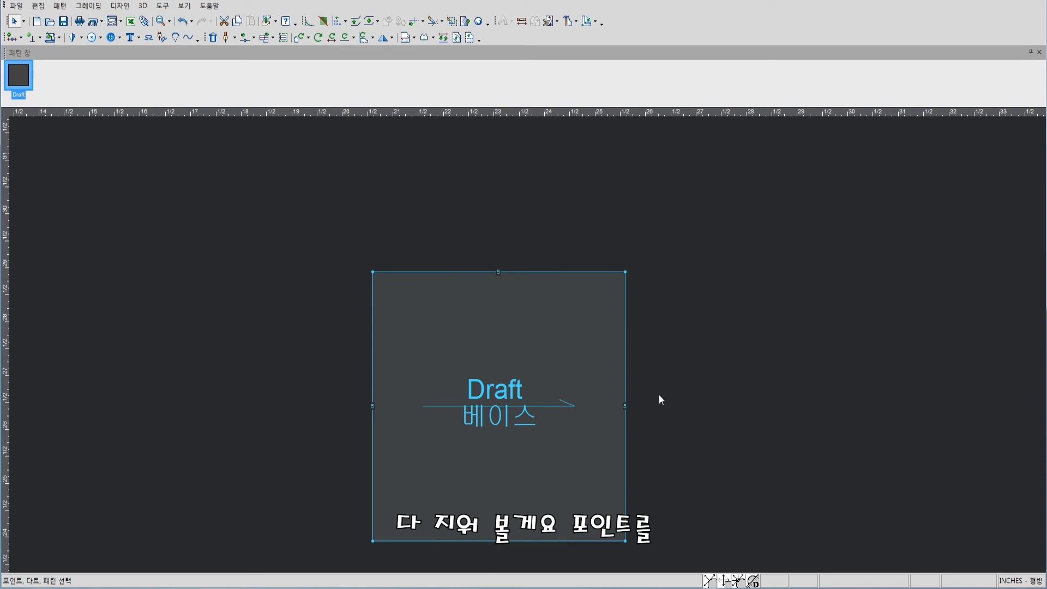
Start an internal line at the 0.5 position of the top edge.
key(p)
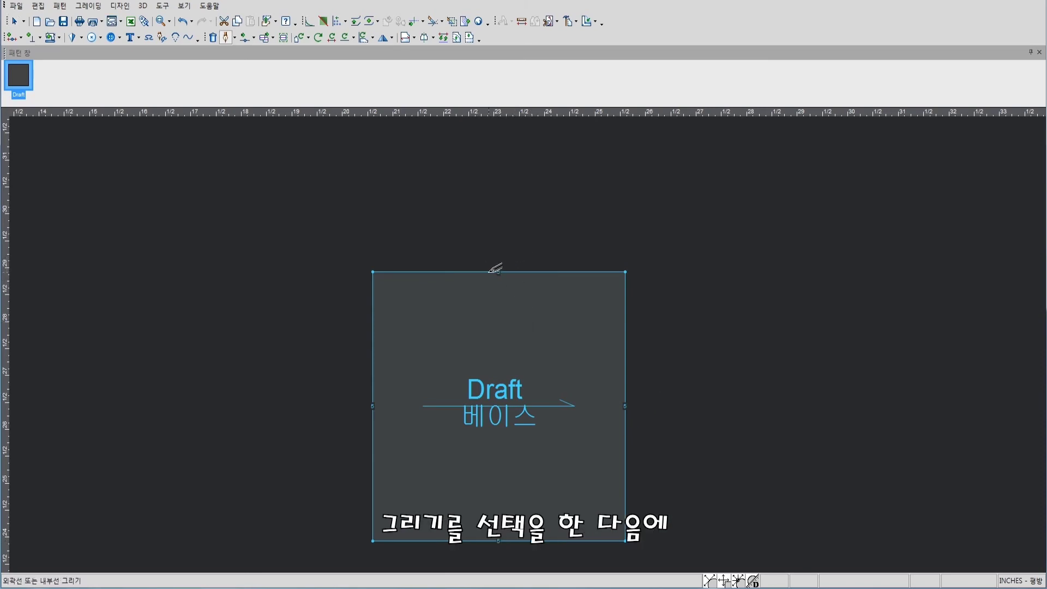
click(499, 271)
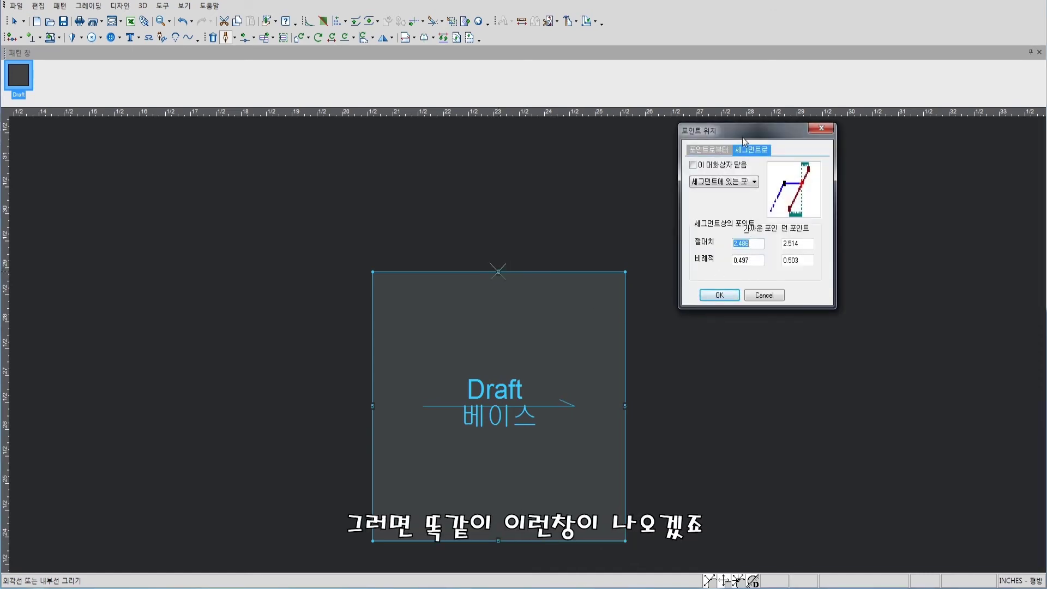
drag(745, 133, 735, 223)
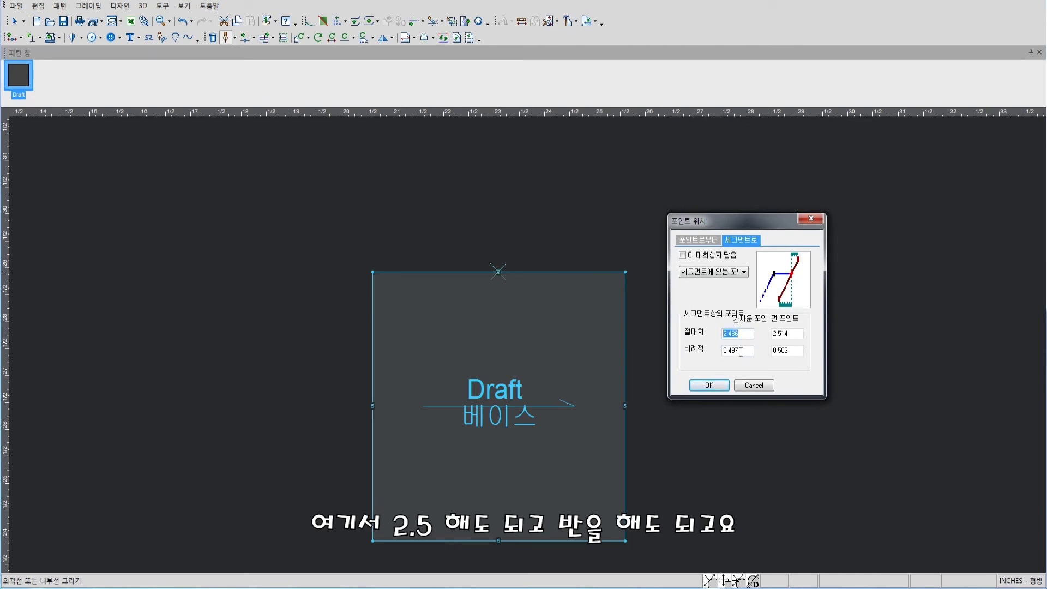
double_click(741, 352)
text(.5)
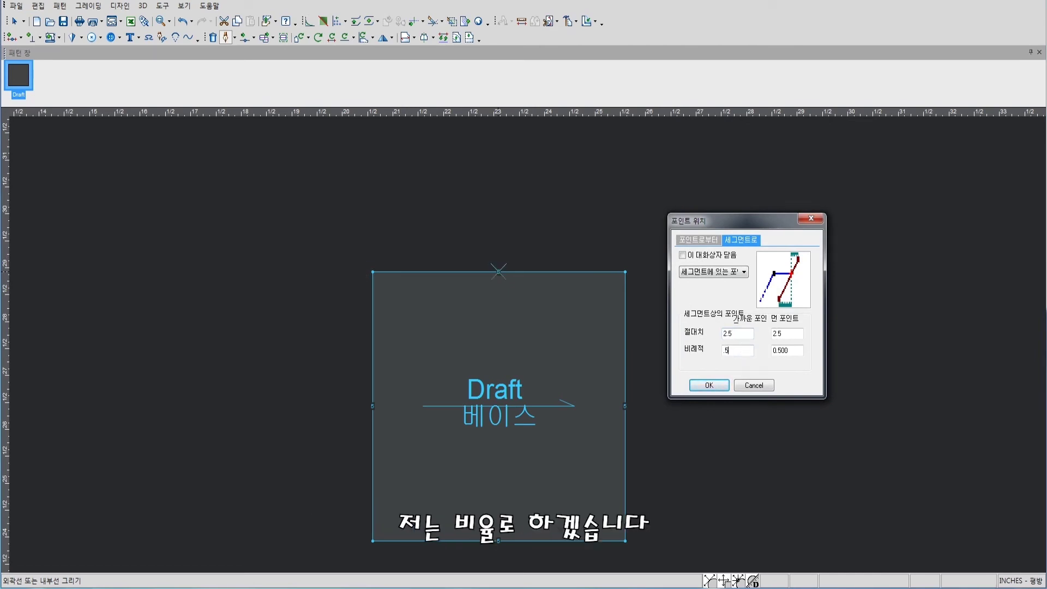
click(708, 387)
click(530, 318)
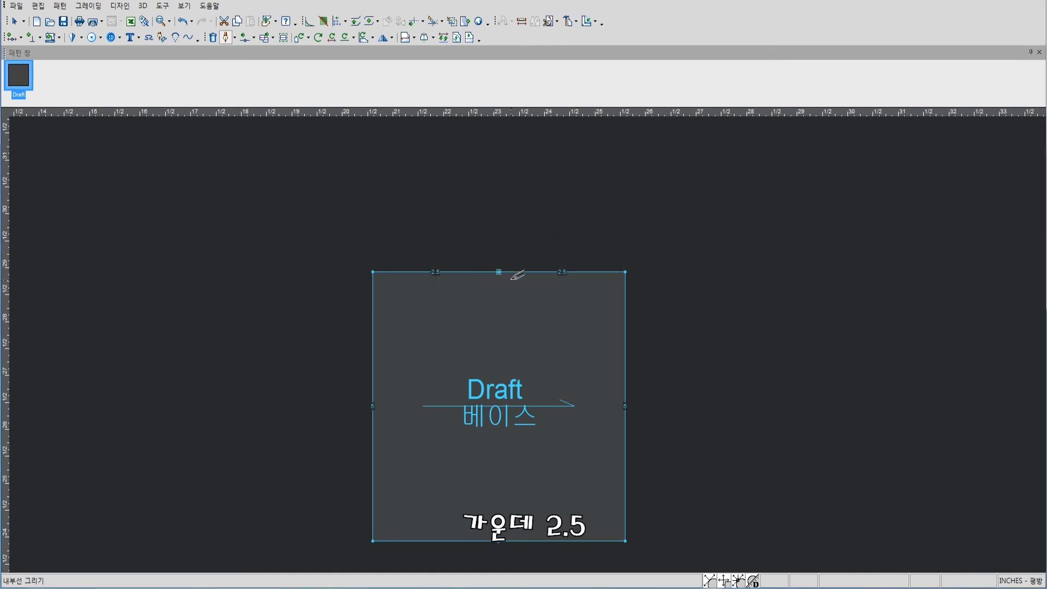
Extend the line to the 0.5 midpoints of the right and left edges.
click(499, 272)
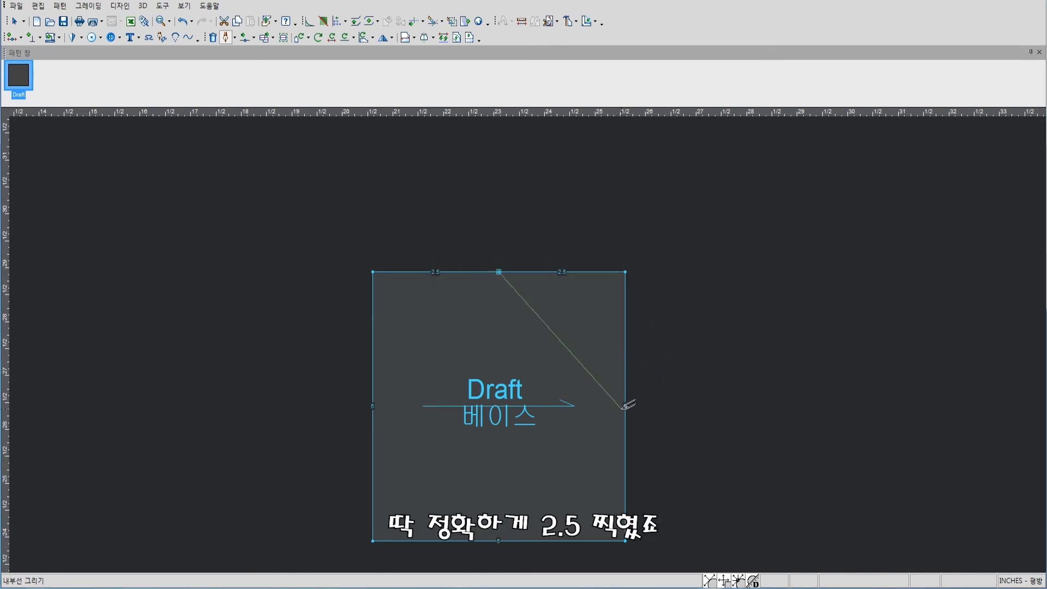
click(626, 406)
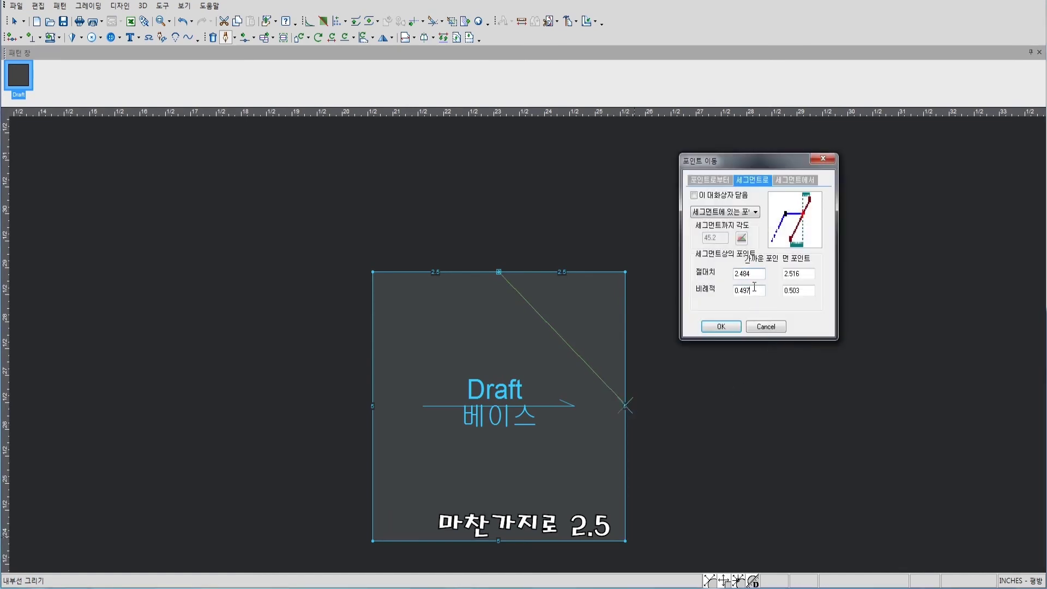
text(0.)
text(5)
key(Return)
click(522, 318)
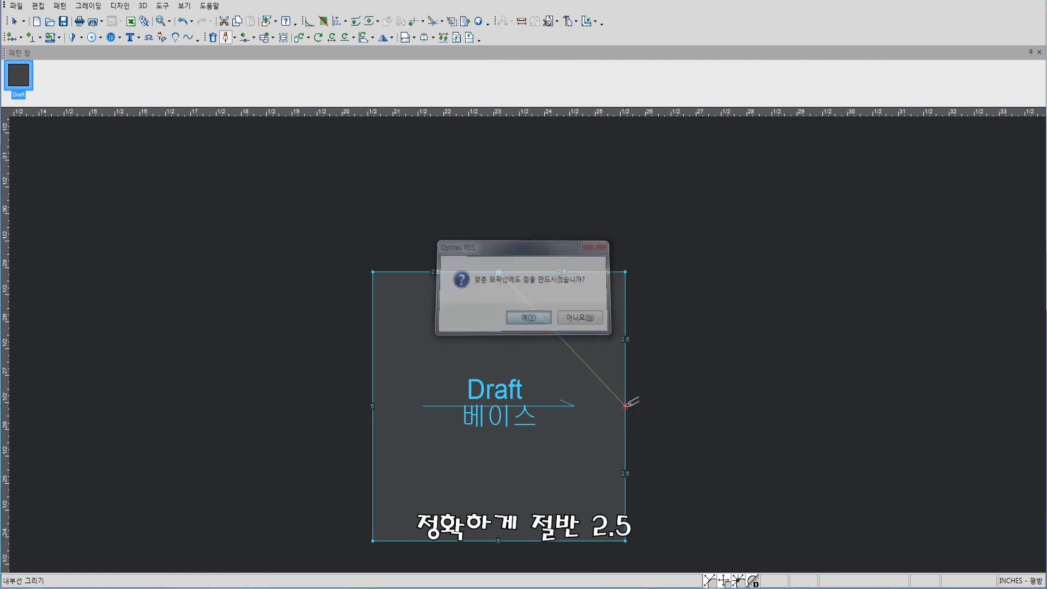
click(373, 406)
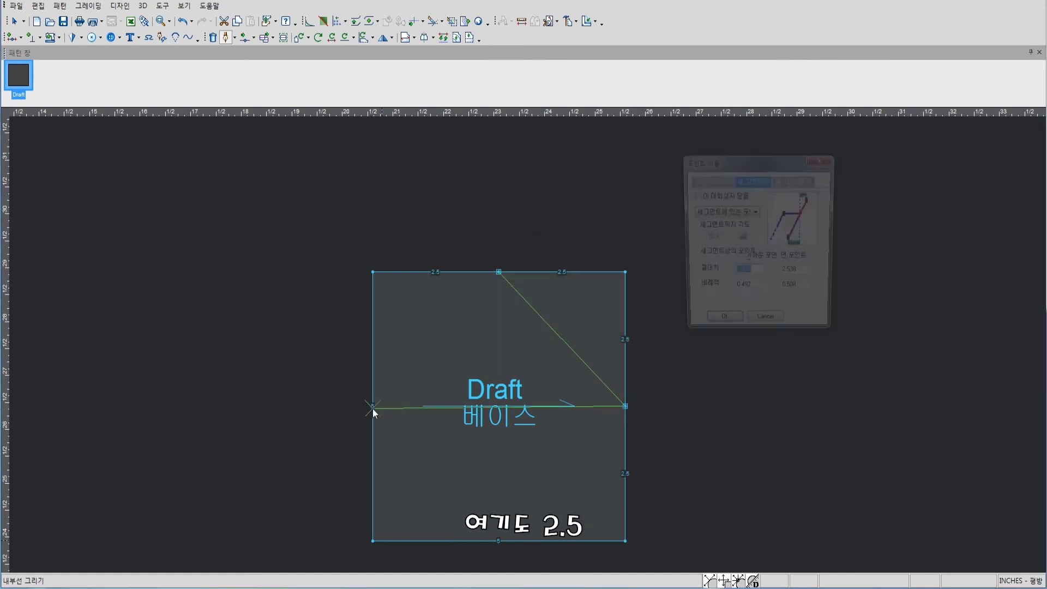
double_click(748, 290)
key(BackSpace)
key(Return)
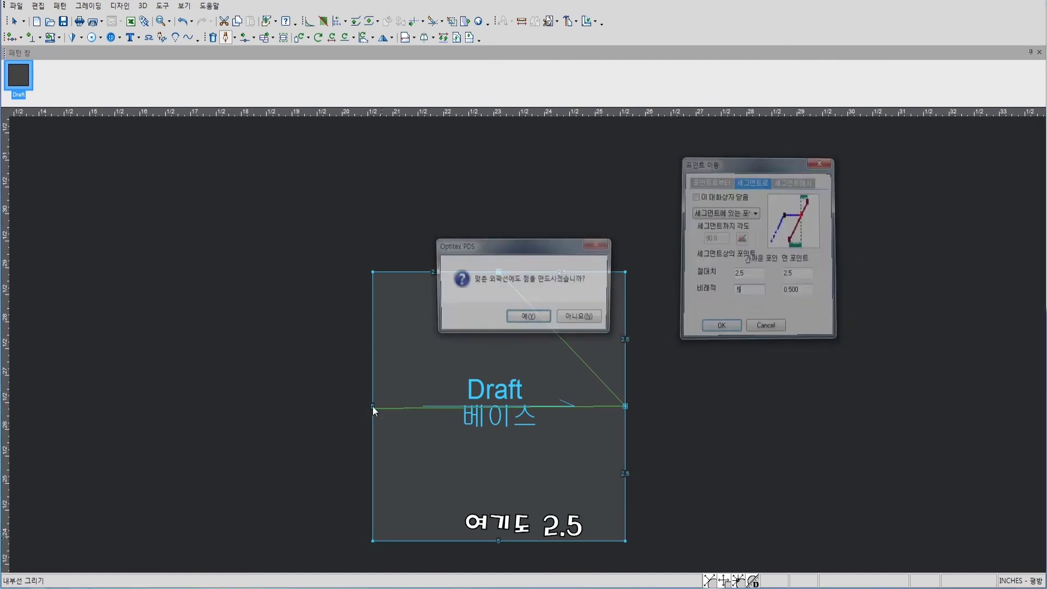
key(Return)
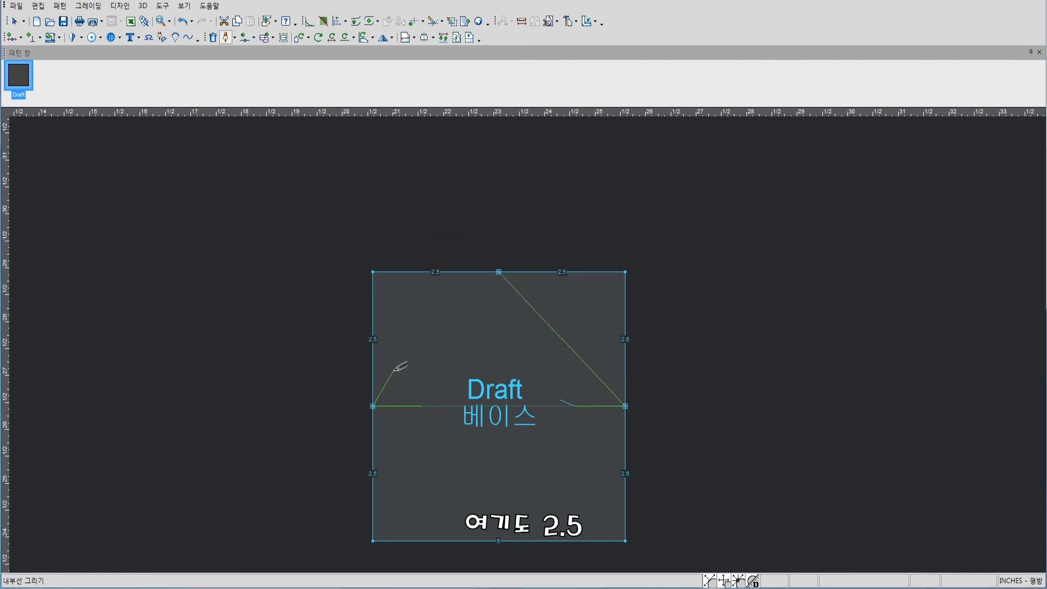
Close the triangle back at the top midpoint and finish drawing.
click(499, 271)
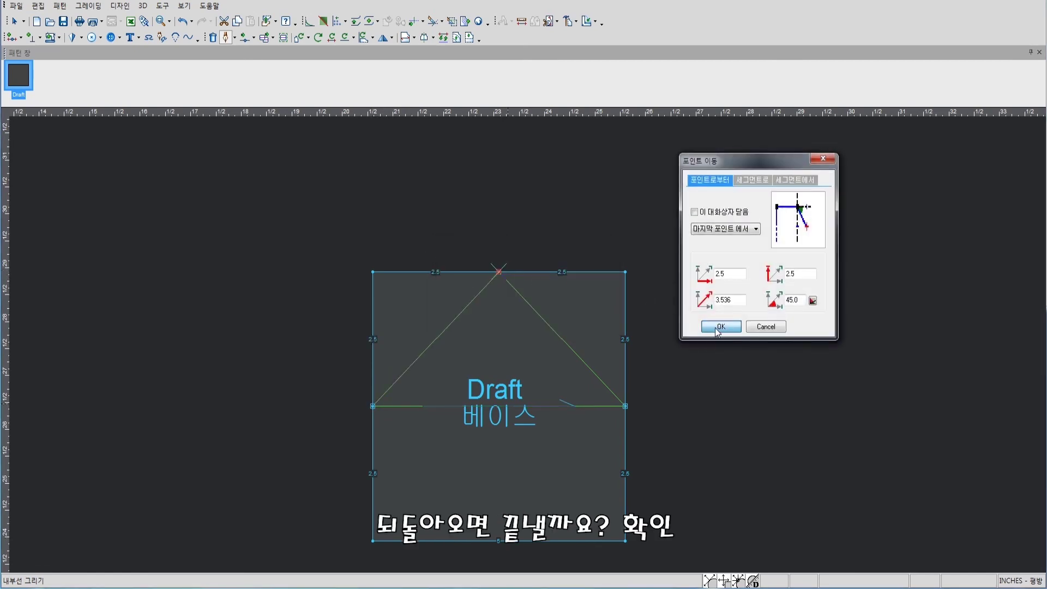
click(721, 326)
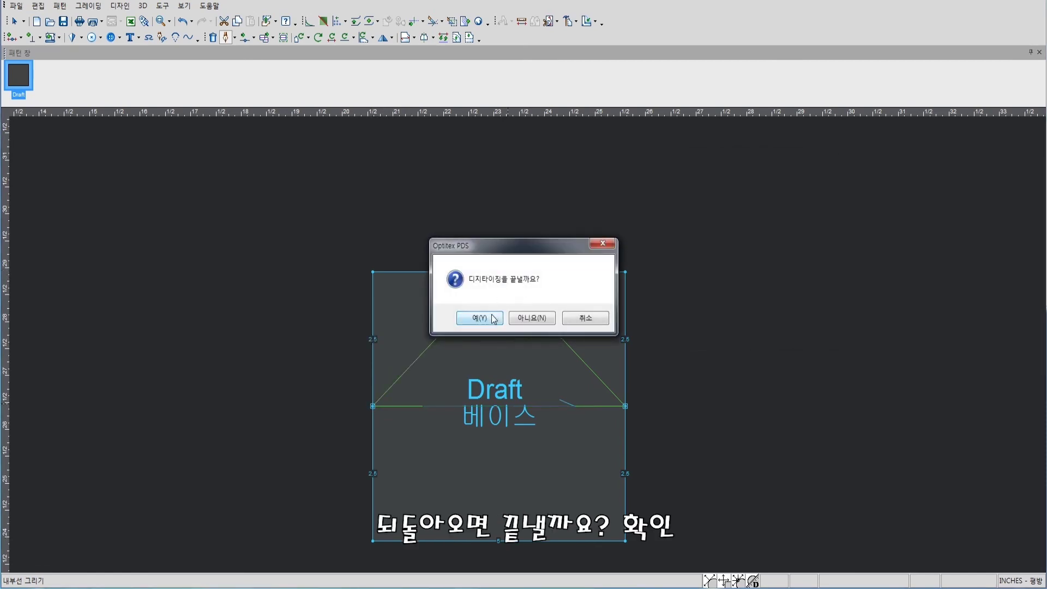
click(491, 318)
right_click(673, 272)
click(699, 287)
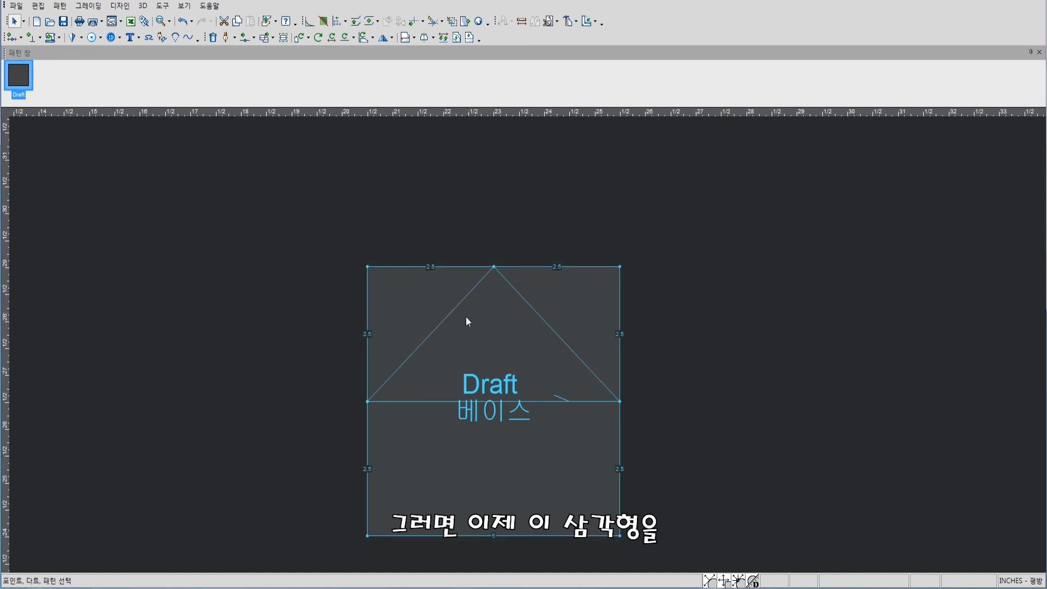
Select the triangle lines, then clear the selection.
click(472, 289)
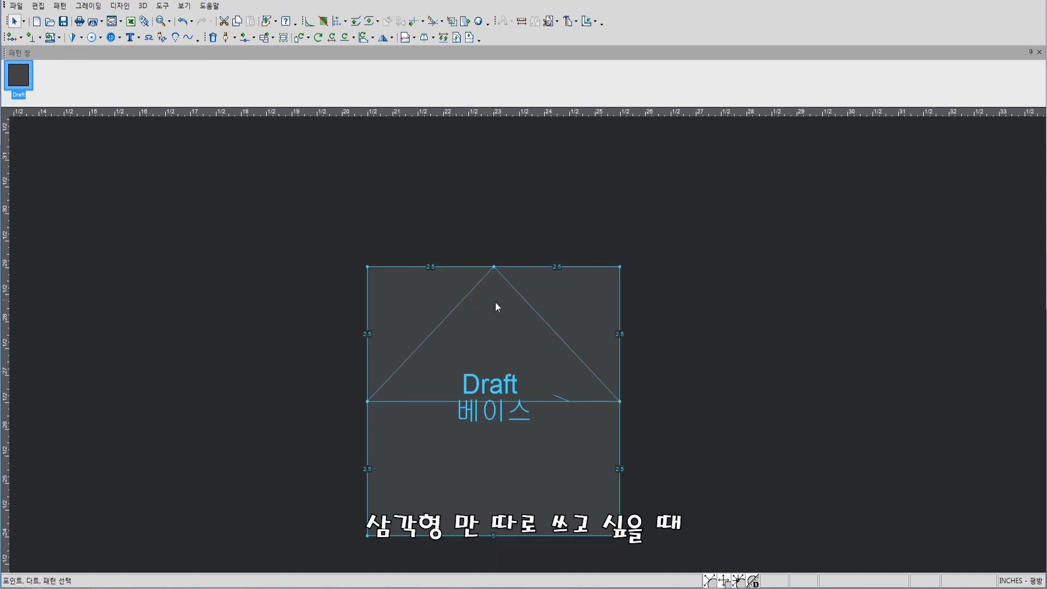
click(421, 345)
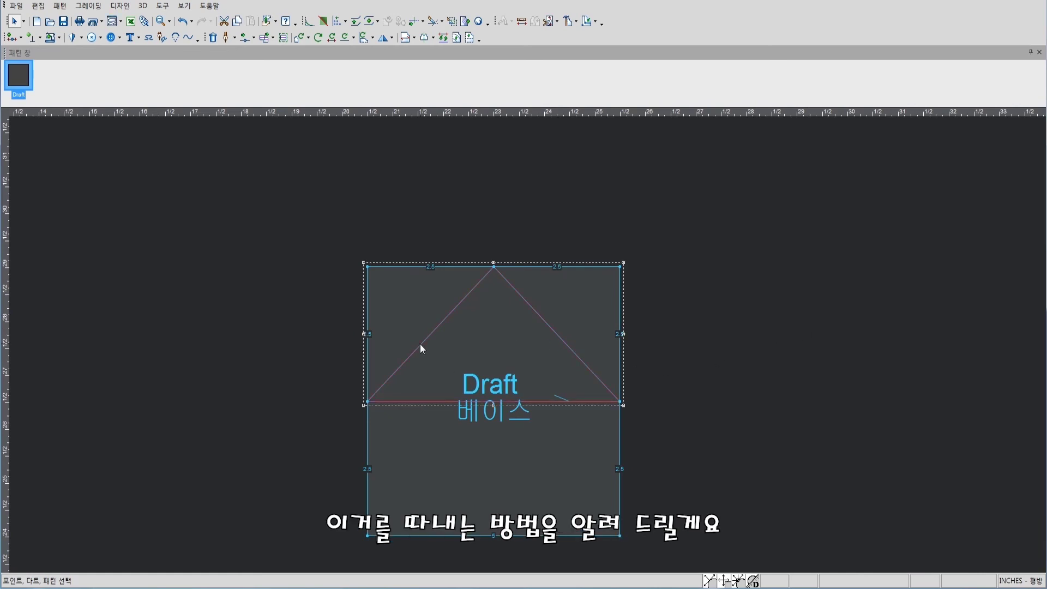
click(288, 431)
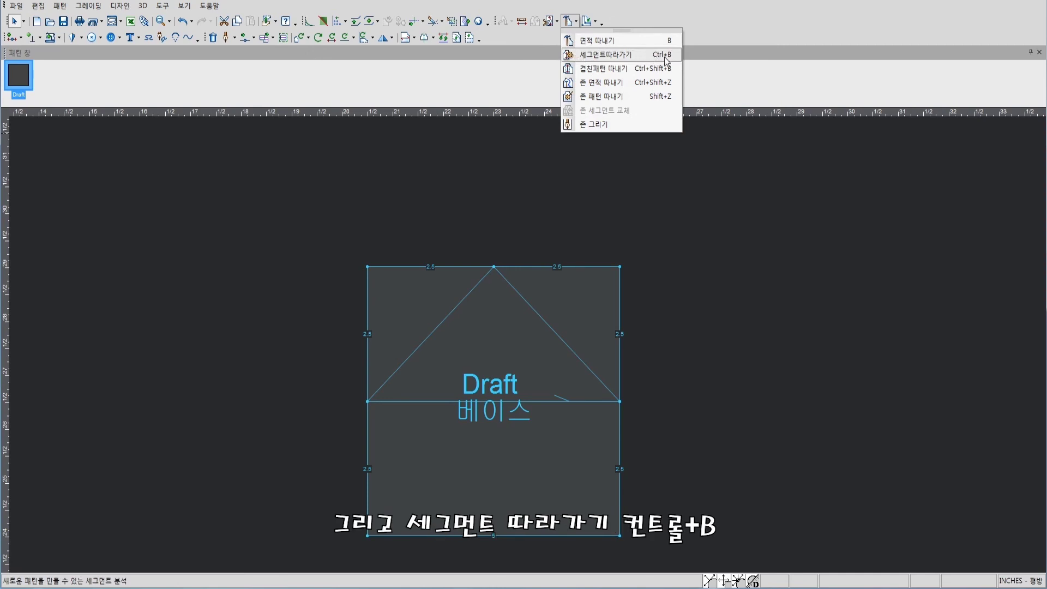
Test area extraction on the upper triangle regions, then undo the new piece.
click(625, 45)
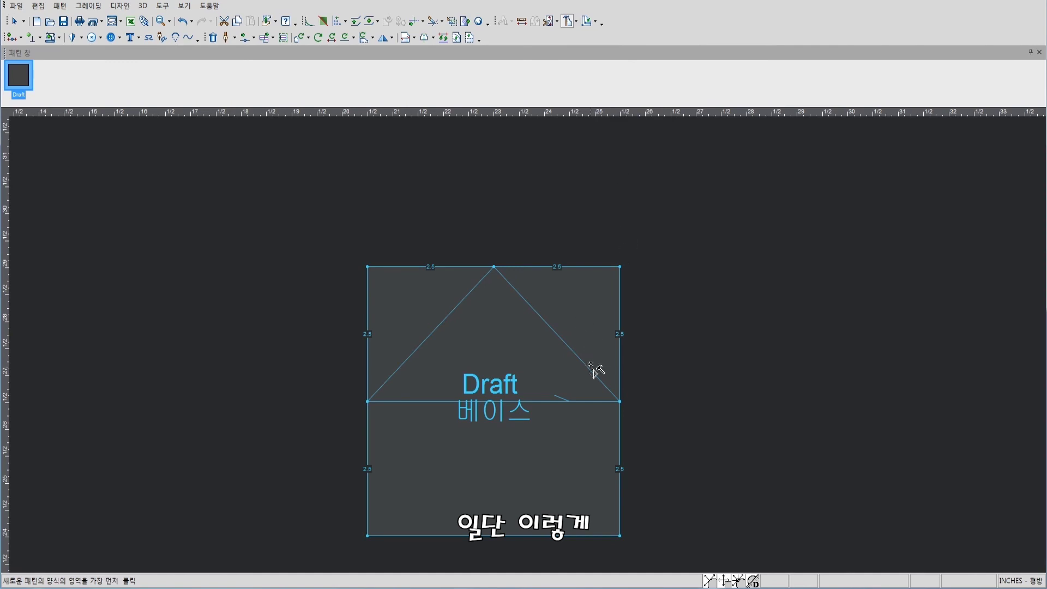
scroll(546, 355, up, 1)
click(332, 226)
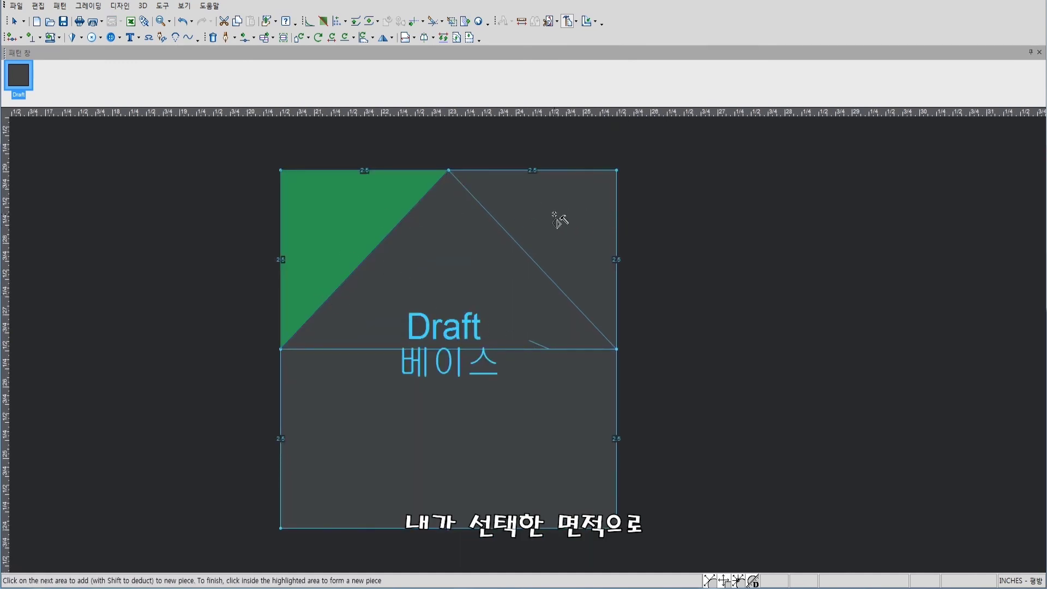
click(562, 239)
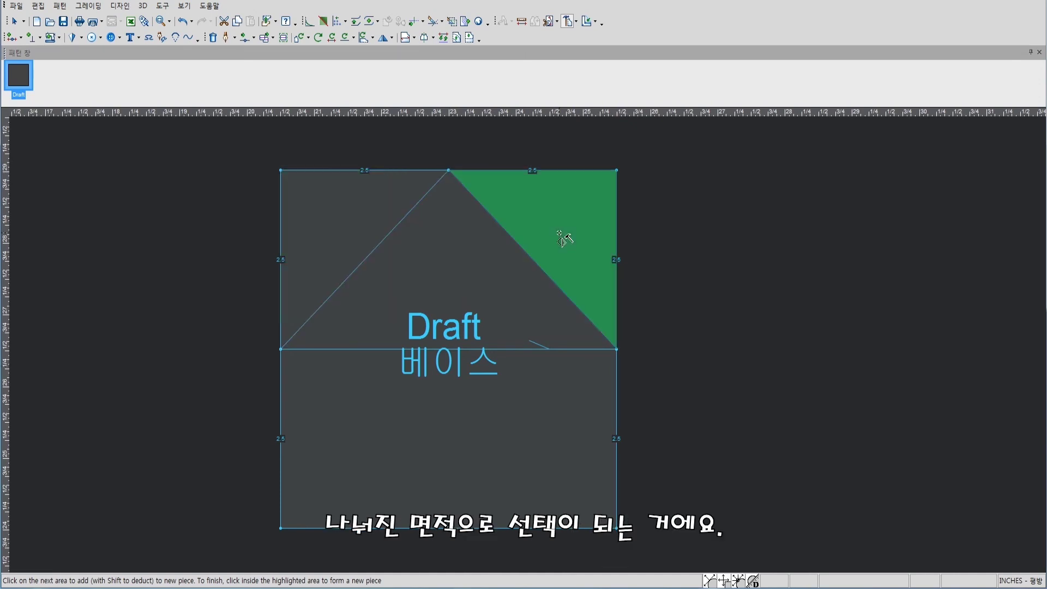
click(480, 288)
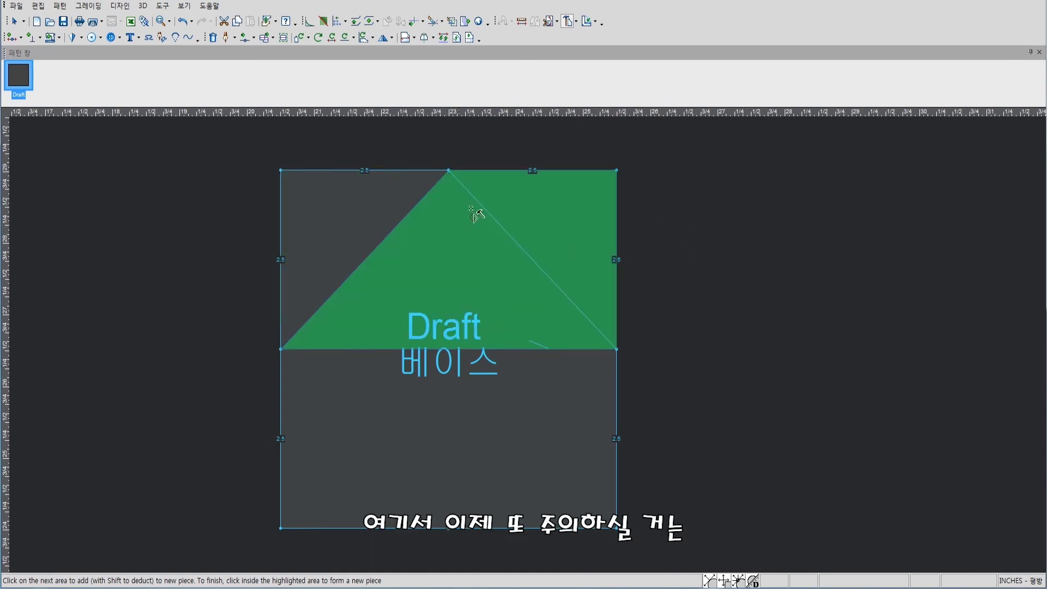
click(341, 210)
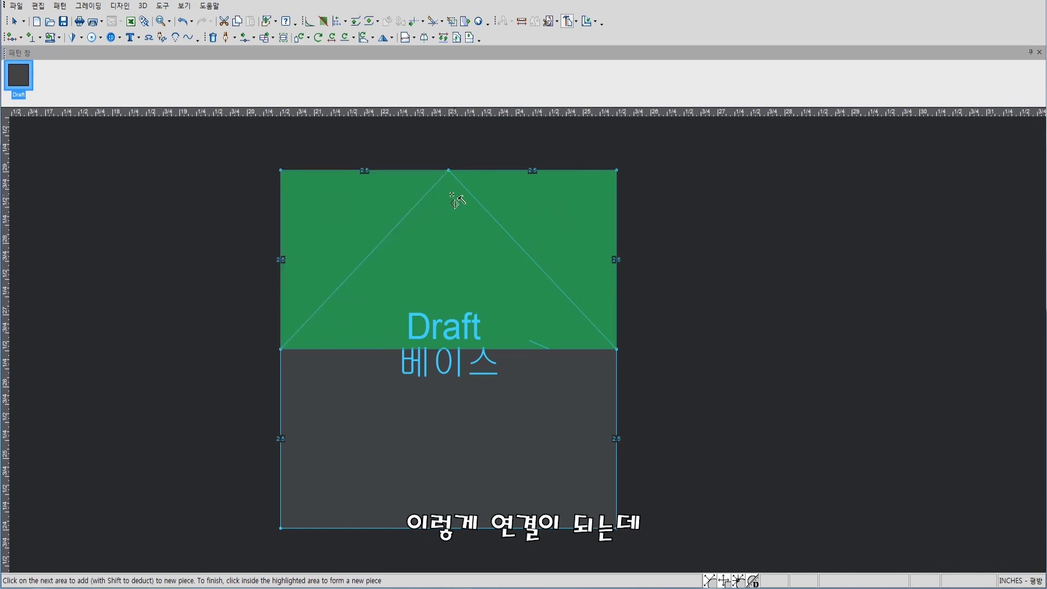
click(367, 223)
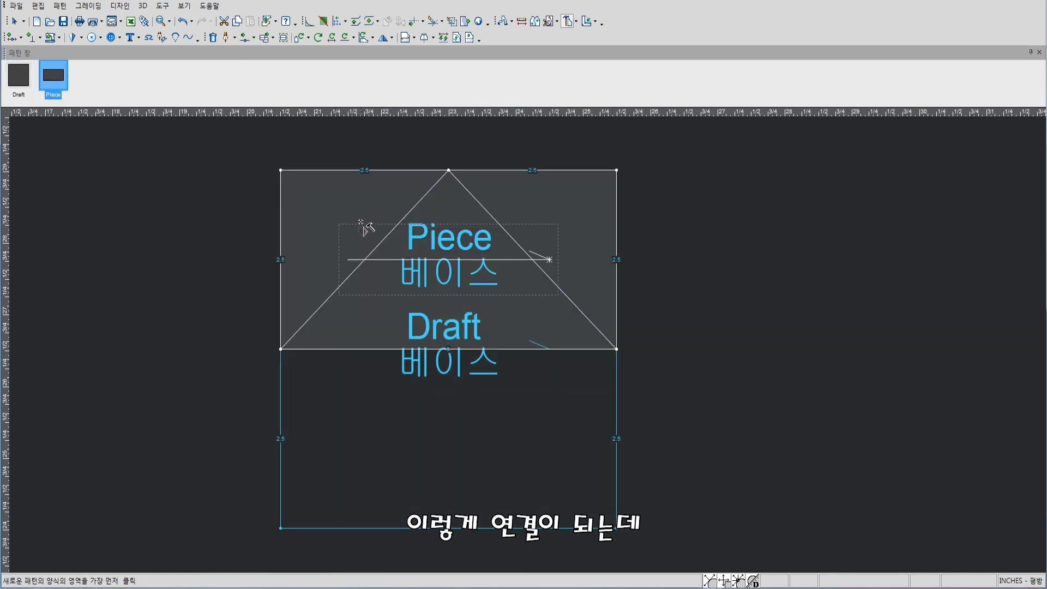
key(ctrl+z)
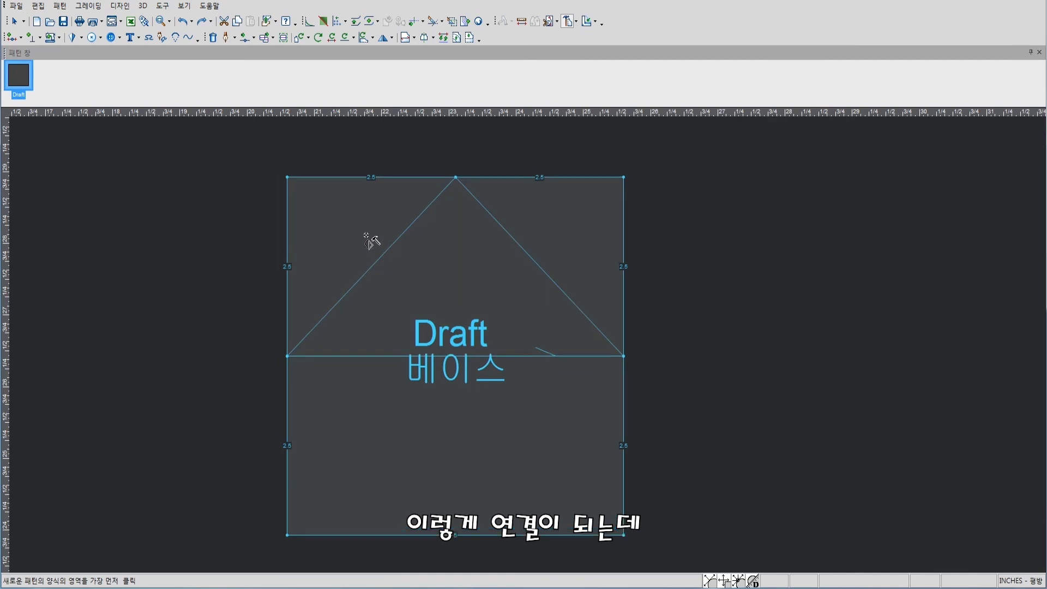
Try more triangle and rectangle area combinations, then drop area selection for line-based extraction.
click(352, 233)
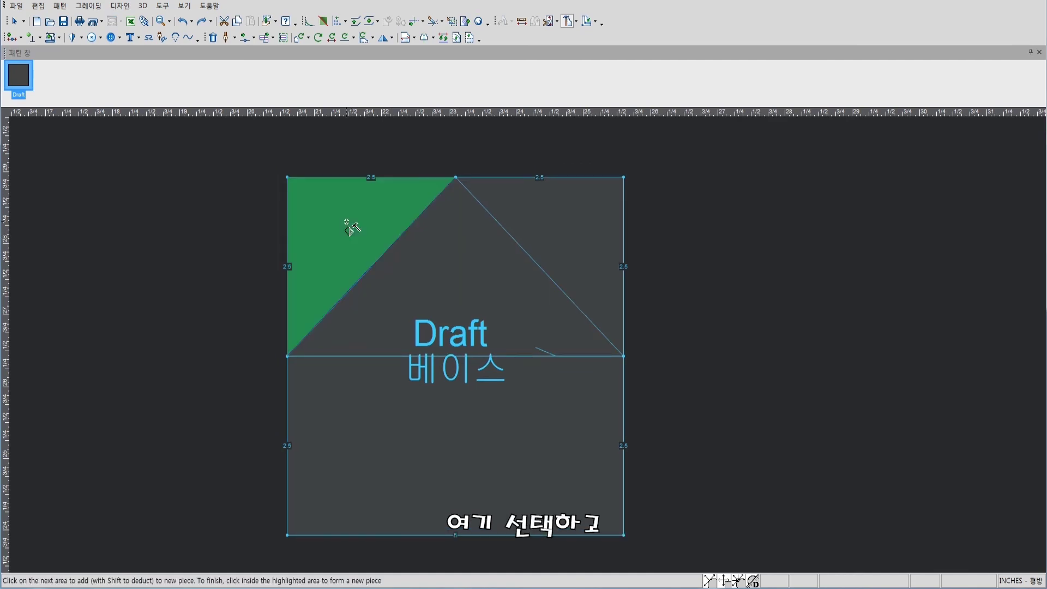
click(563, 236)
click(330, 234)
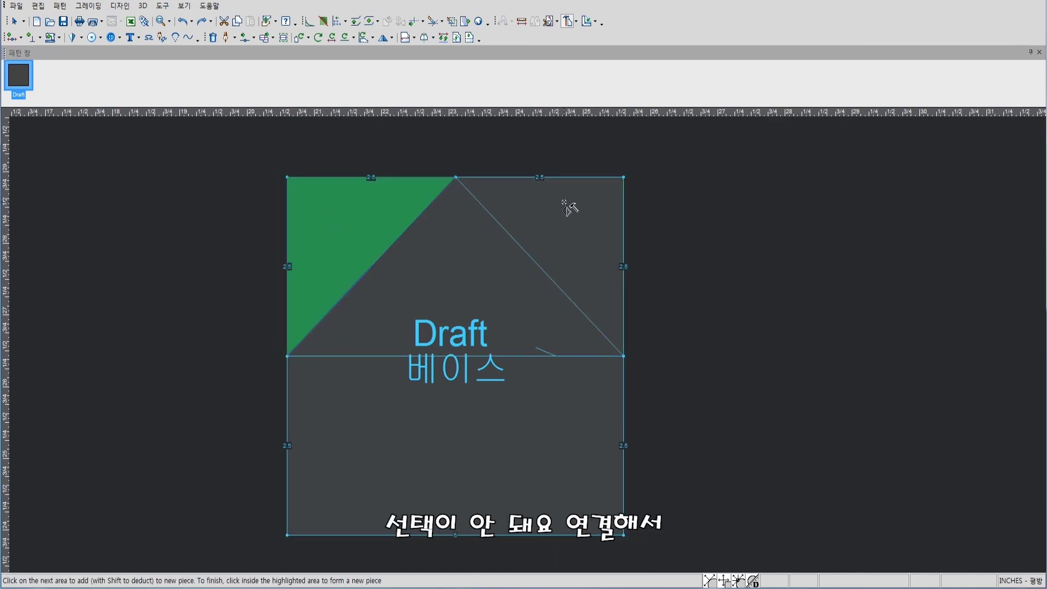
click(408, 323)
click(535, 483)
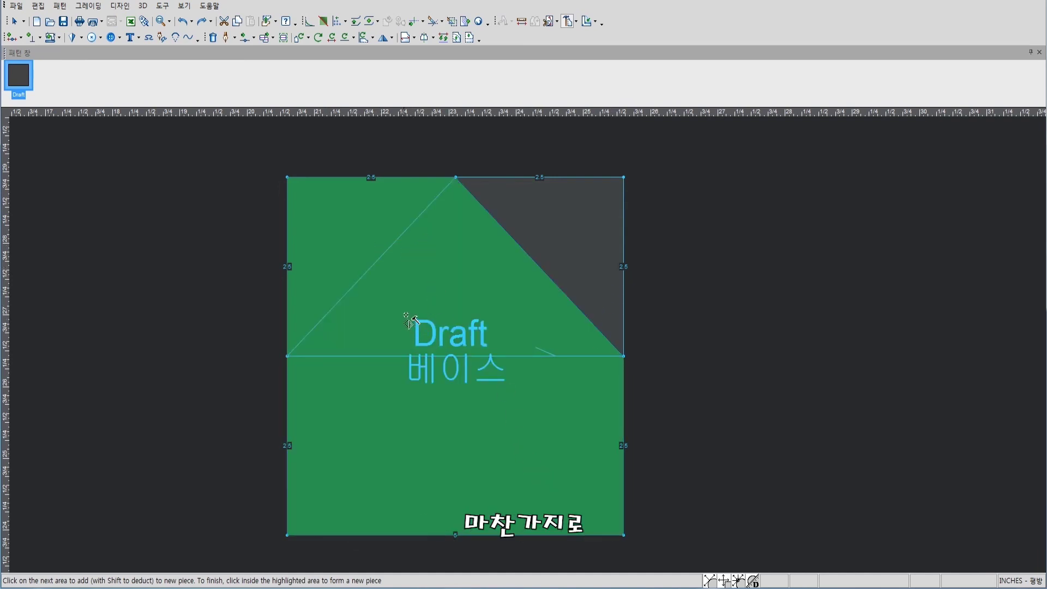
click(389, 308)
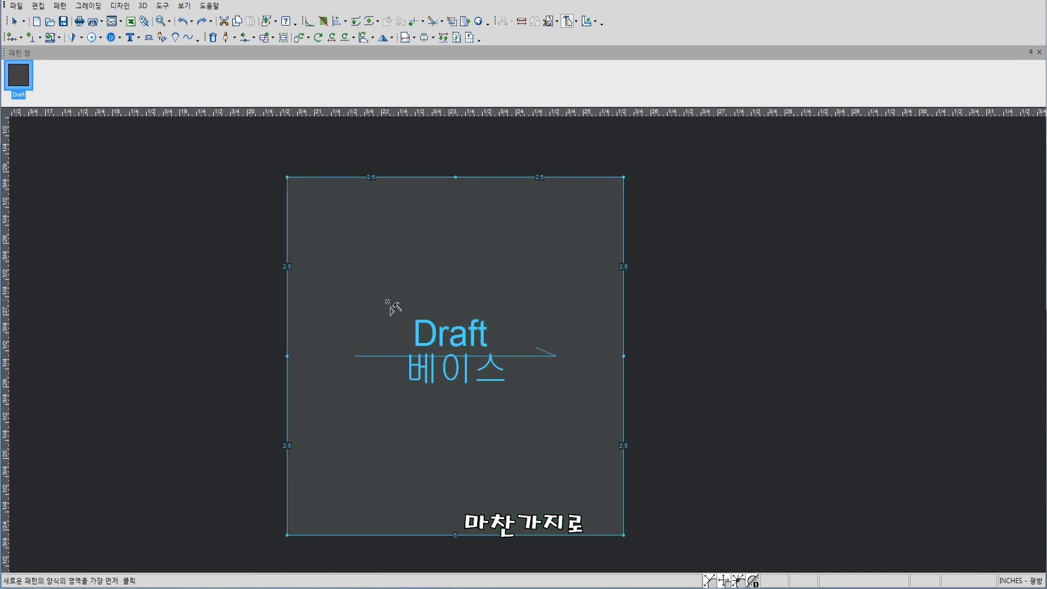
click(341, 248)
click(415, 458)
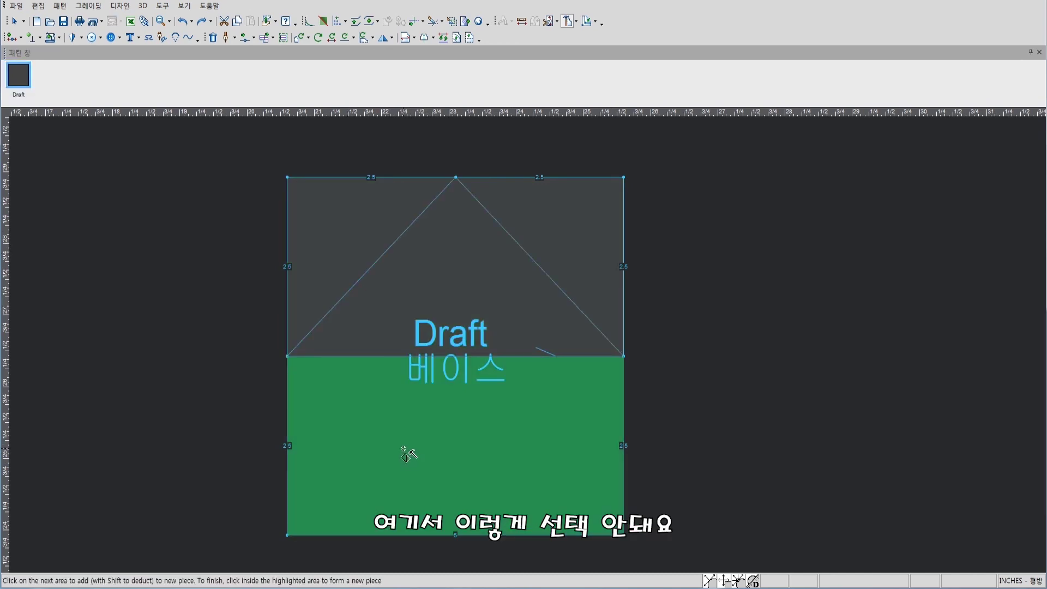
click(445, 299)
click(361, 240)
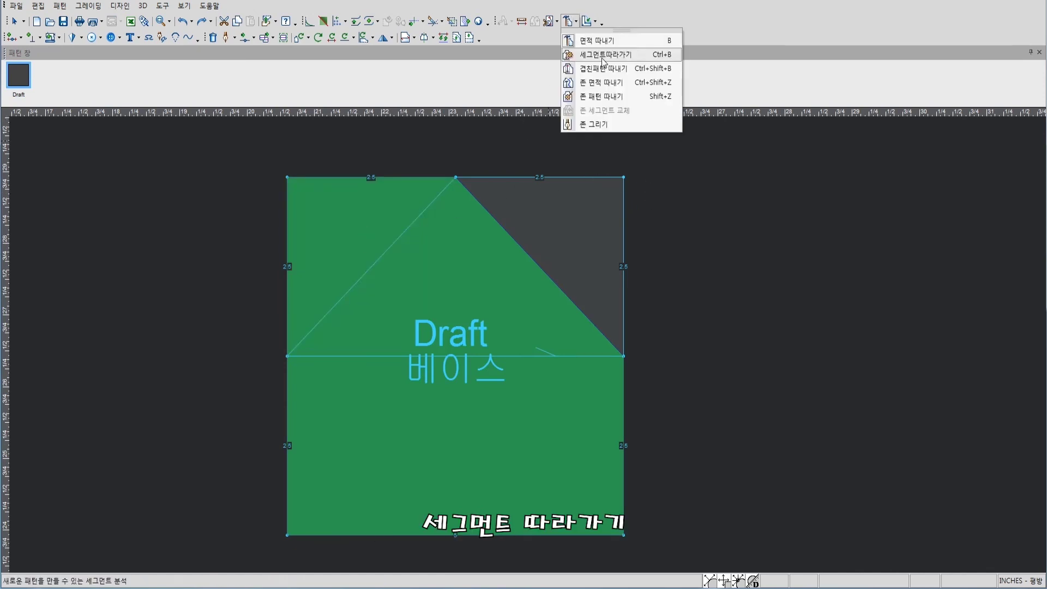
click(621, 336)
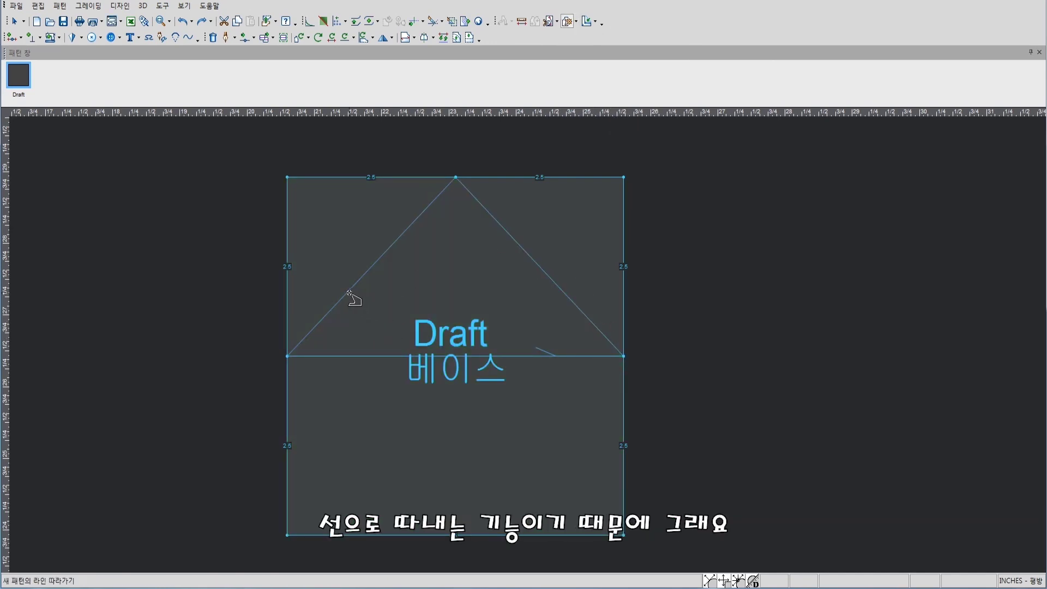
Trace the triangle's two diagonals and base into an outline, confirm, then undo it.
click(371, 267)
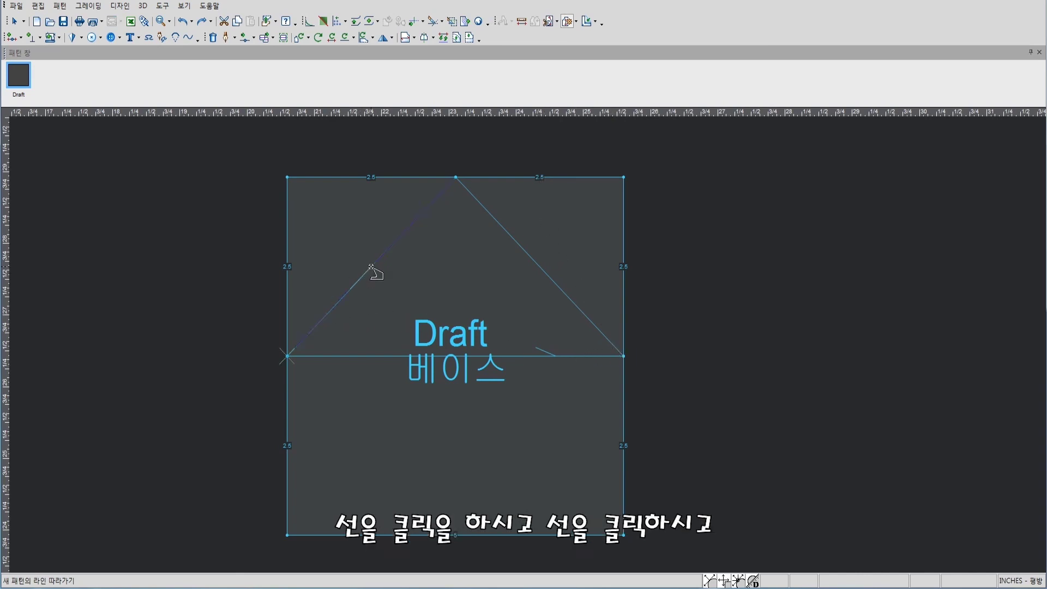
click(491, 216)
click(341, 356)
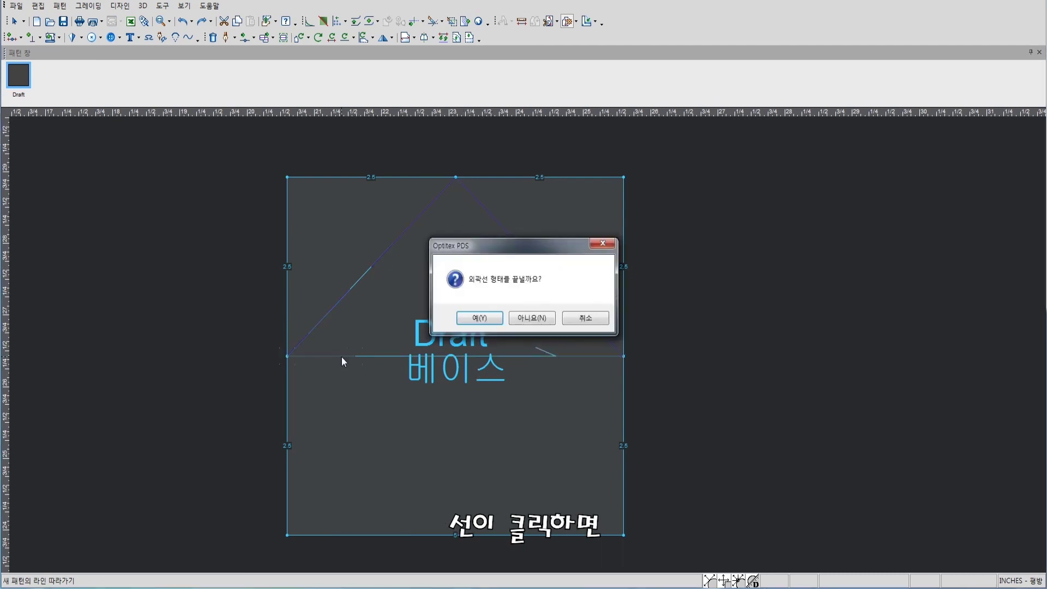
drag(511, 251, 777, 186)
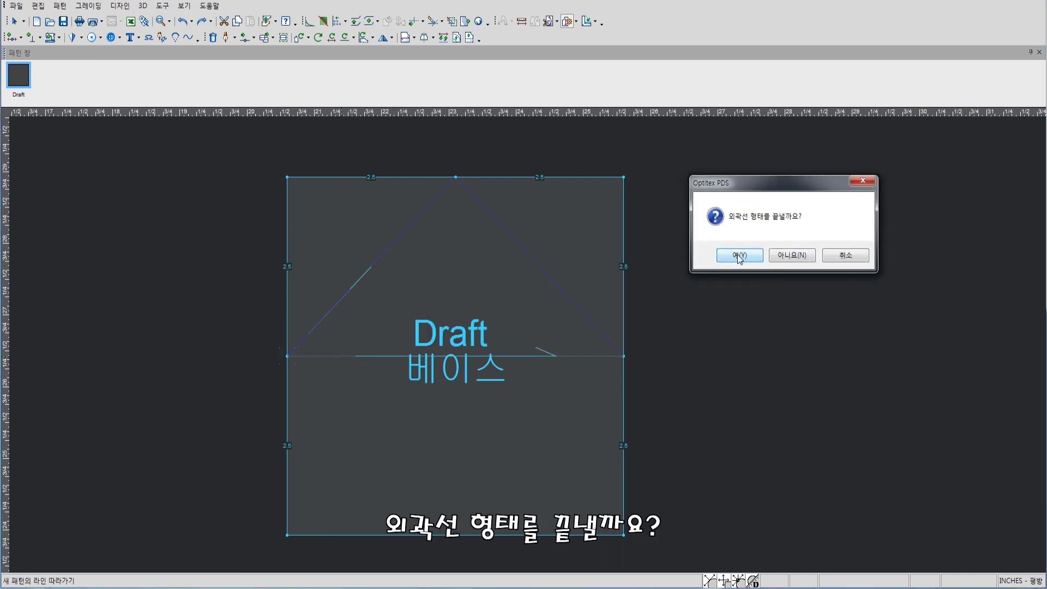
click(742, 255)
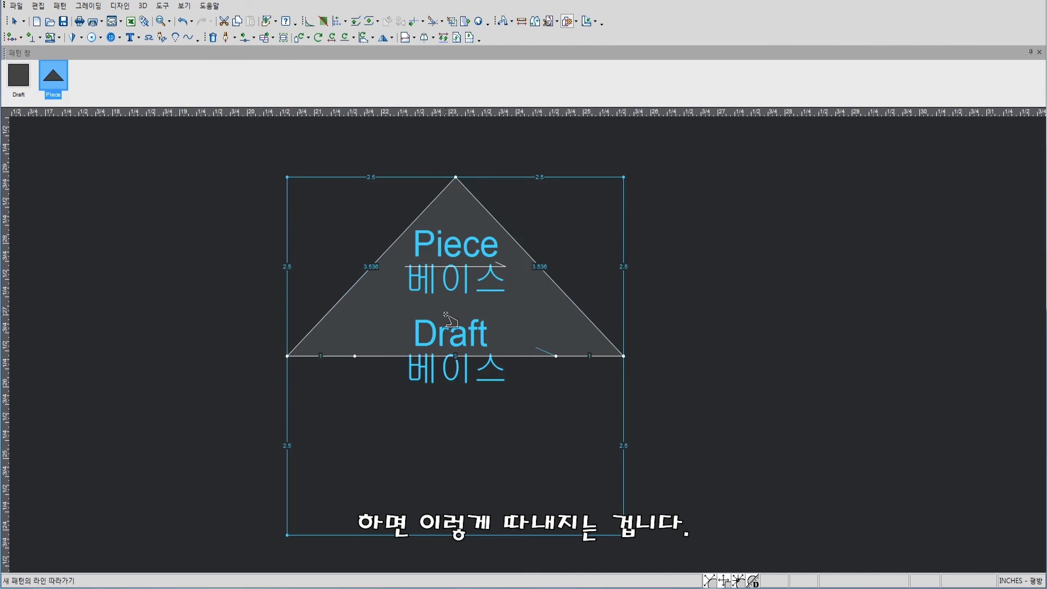
key(ctrl+z)
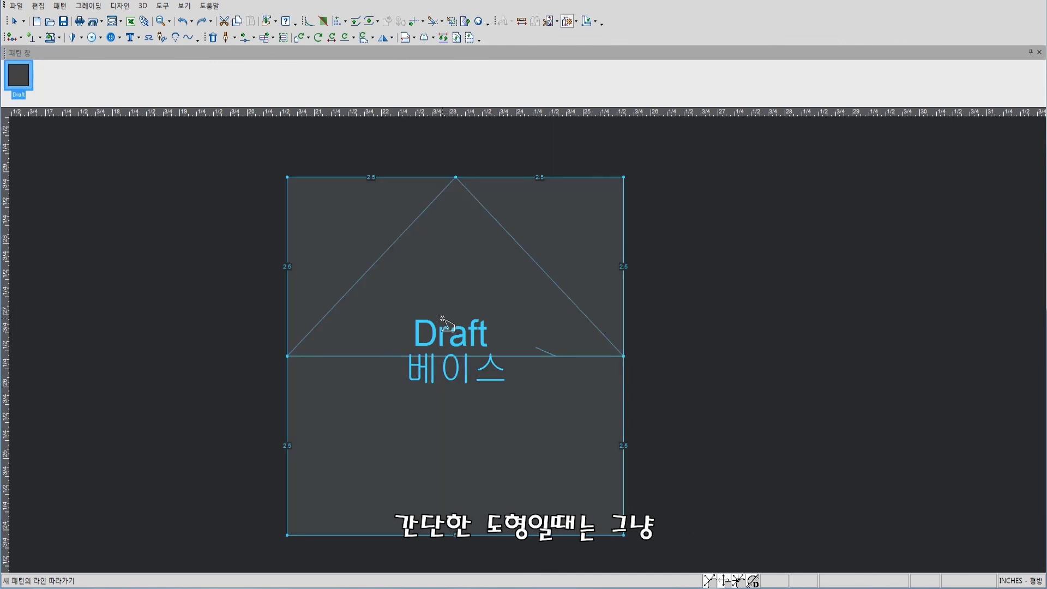
Extract the central triangle by area as the new piece 'Piece'.
key(b)
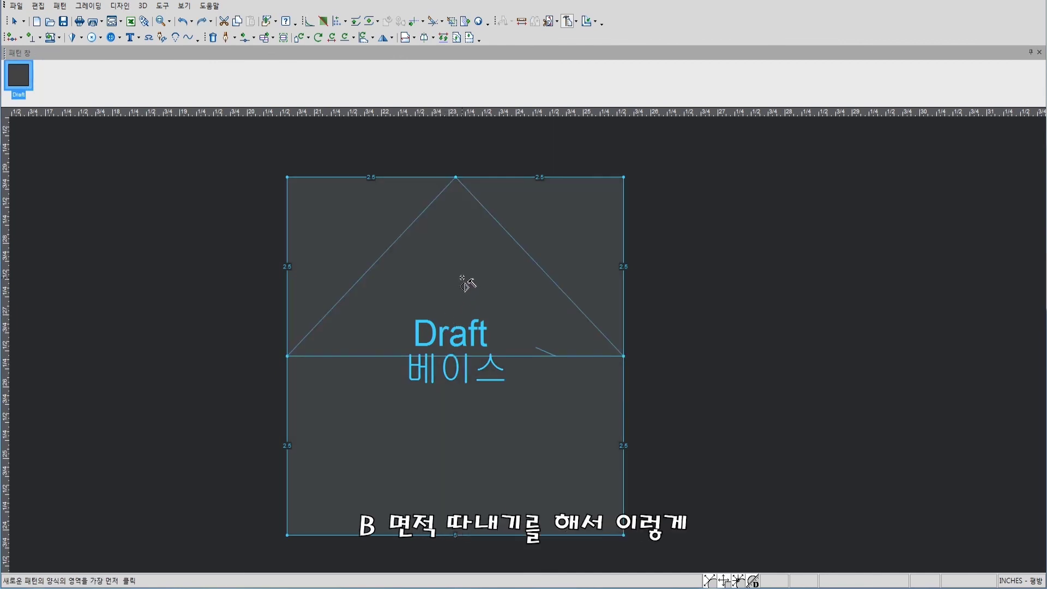
click(463, 281)
click(452, 284)
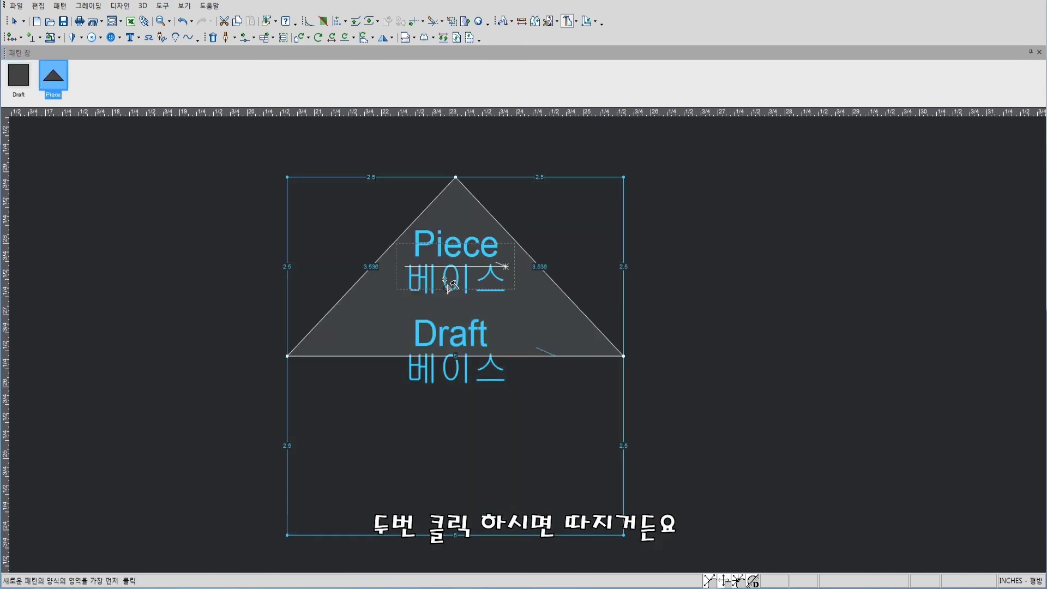
click(393, 322)
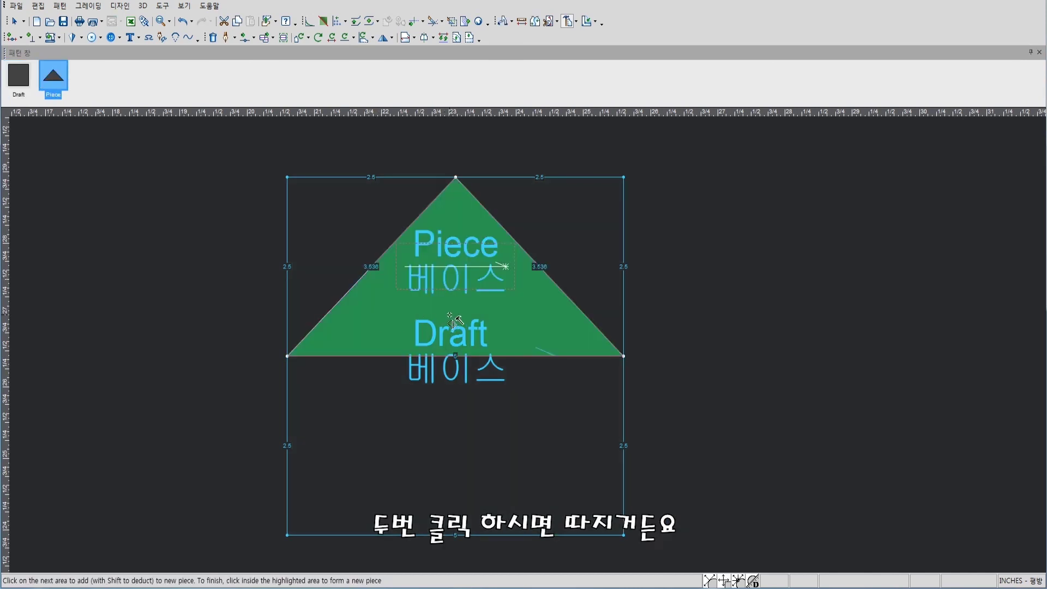
Move Piece to the right of the Draft square and reselect the Draft.
right_click(547, 294)
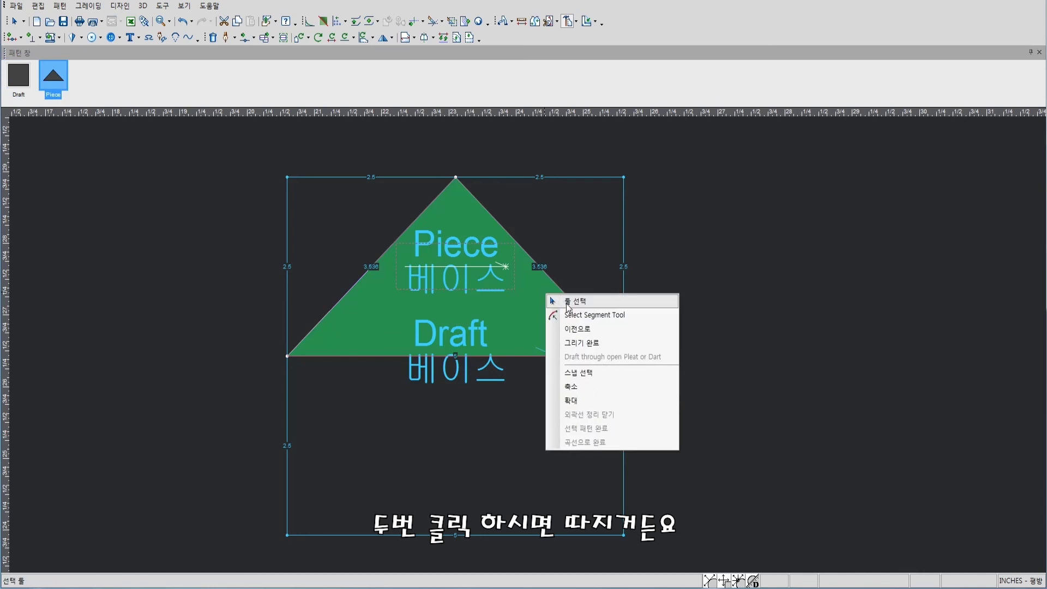
click(567, 308)
drag(551, 331, 855, 319)
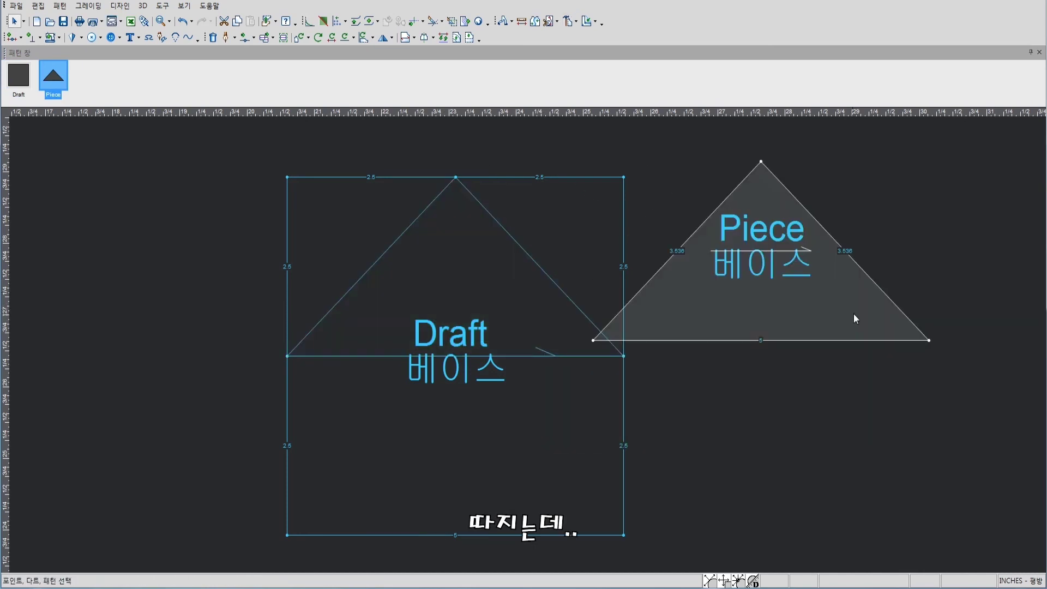
click(696, 345)
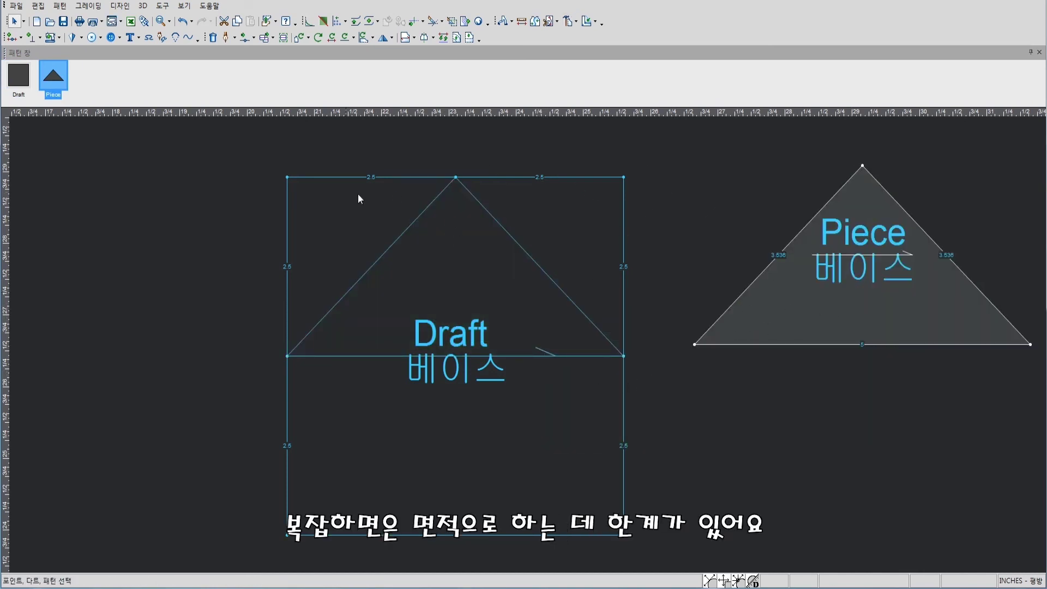
click(518, 217)
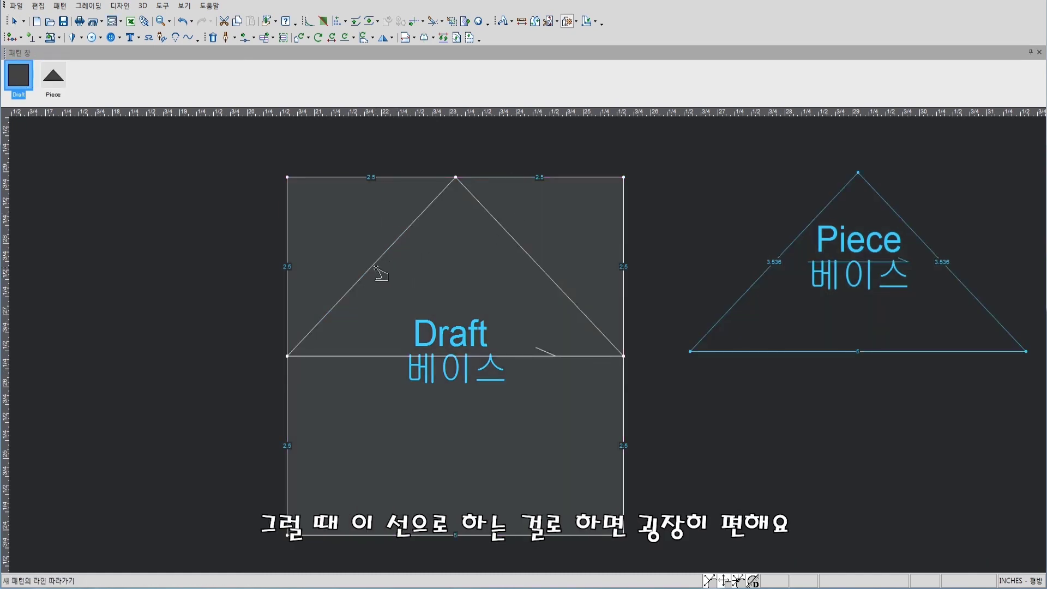
Trace the triangle lines with Follow Line (Ctrl+T) to create Piece2.
key(ctrl+t)
click(347, 356)
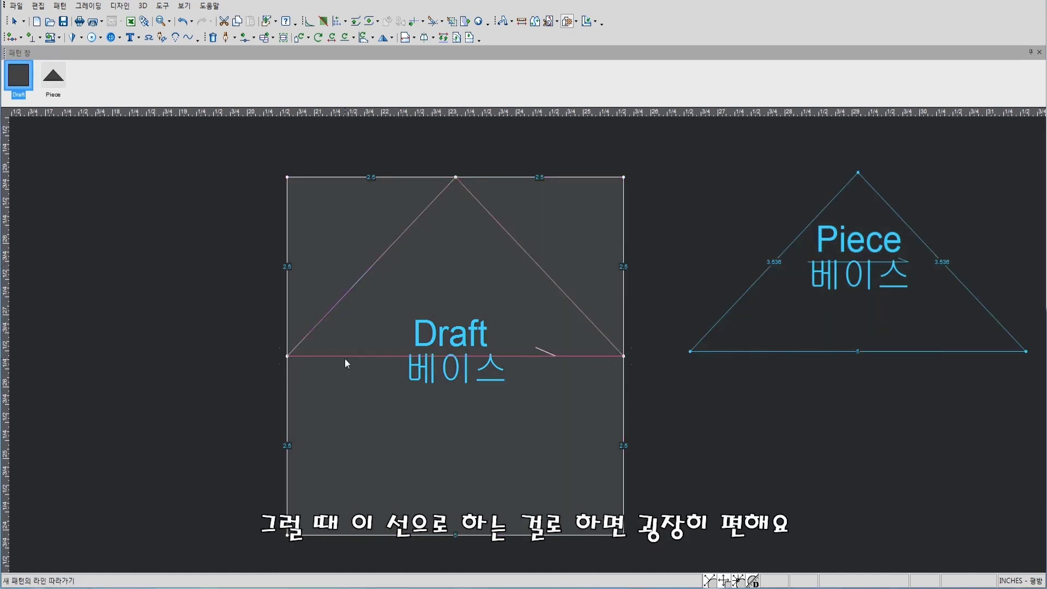
click(476, 321)
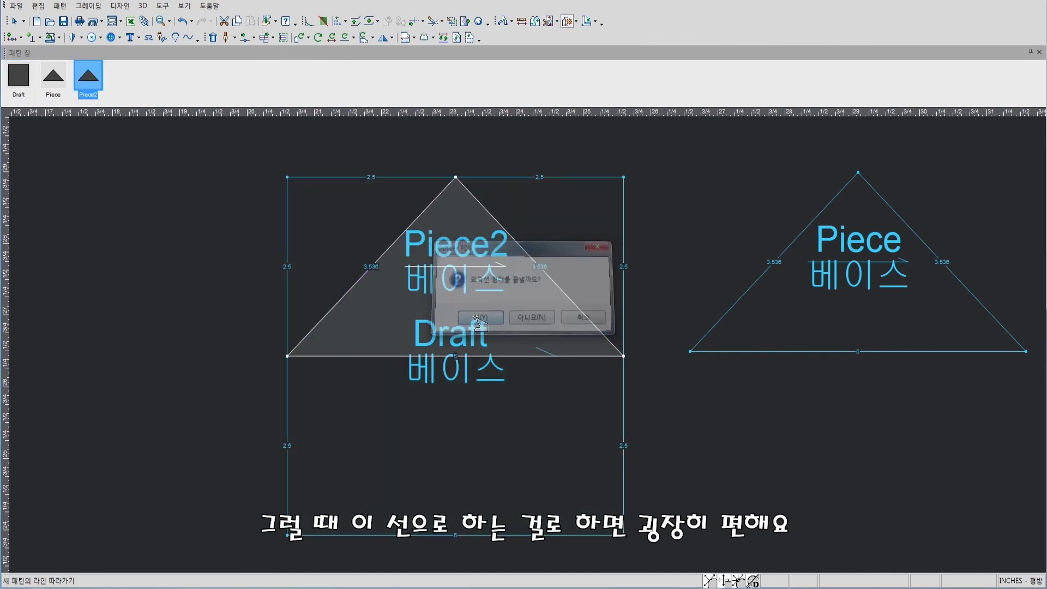
Place Piece2 below Piece beside the Draft.
right_click(667, 170)
click(681, 177)
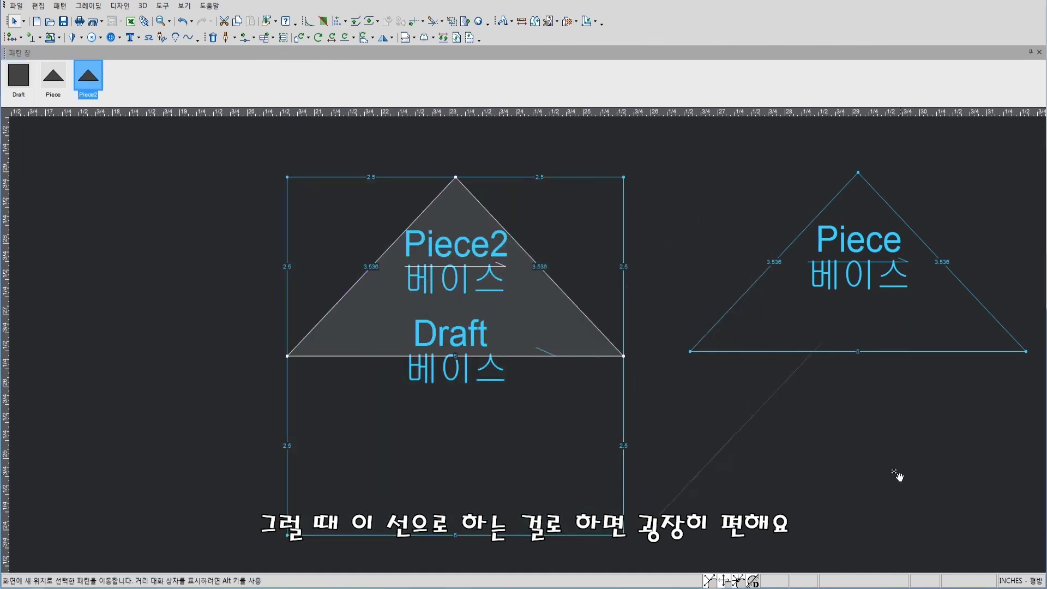
drag(559, 319, 942, 491)
scroll(942, 491, down, 2)
mouse_move(537, 271)
mouse_down()
mouse_move(535, 252)
mouse_move(511, 244)
mouse_up()
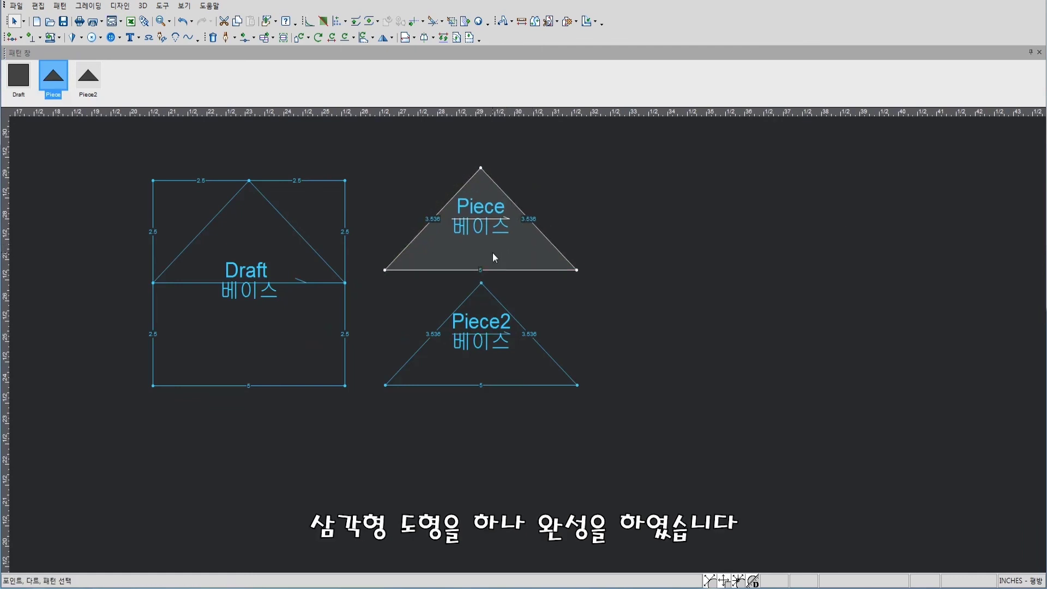